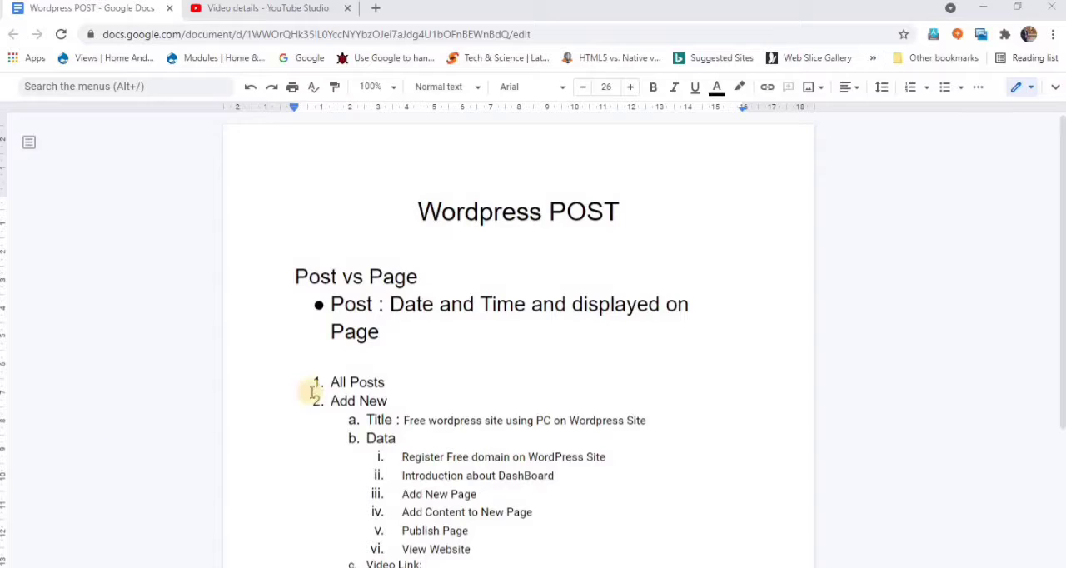
- Review the Post vs Page notes and the outline's main items All Posts, Add New, Category and Tags
click(389, 305)
drag(430, 310, 639, 313)
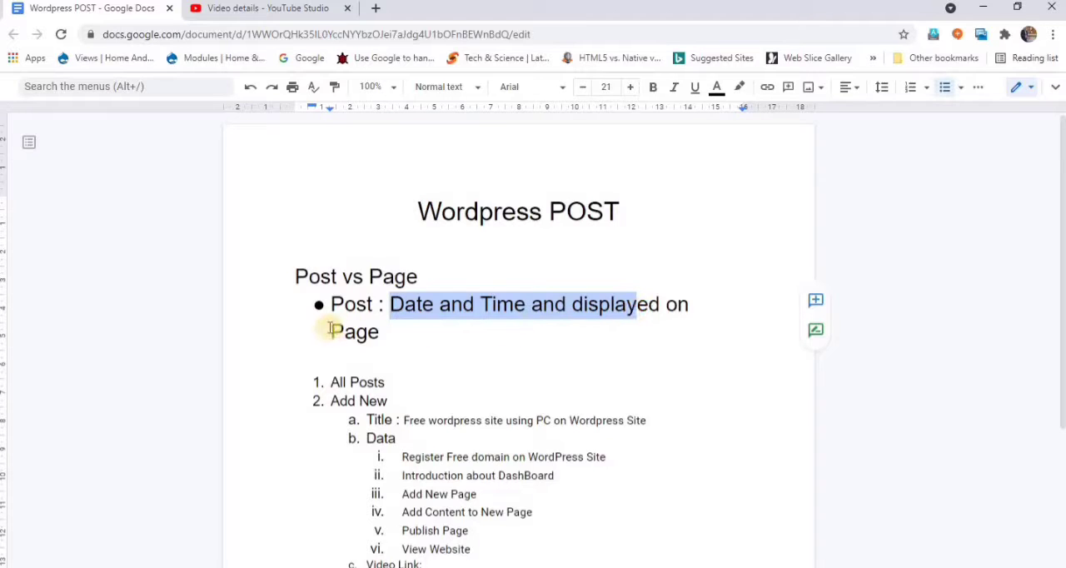
drag(330, 332, 385, 331)
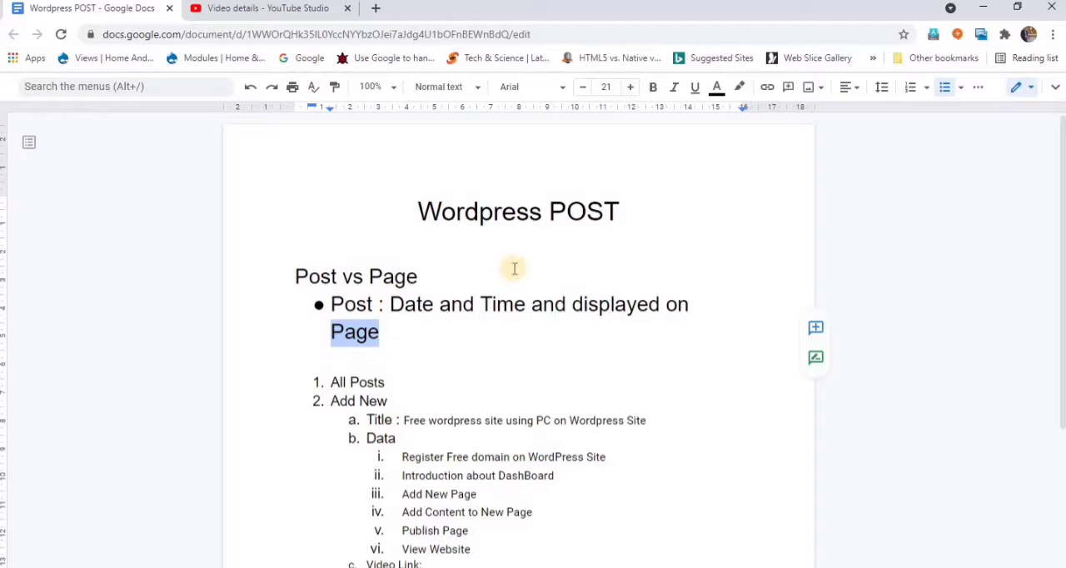
drag(549, 211, 613, 206)
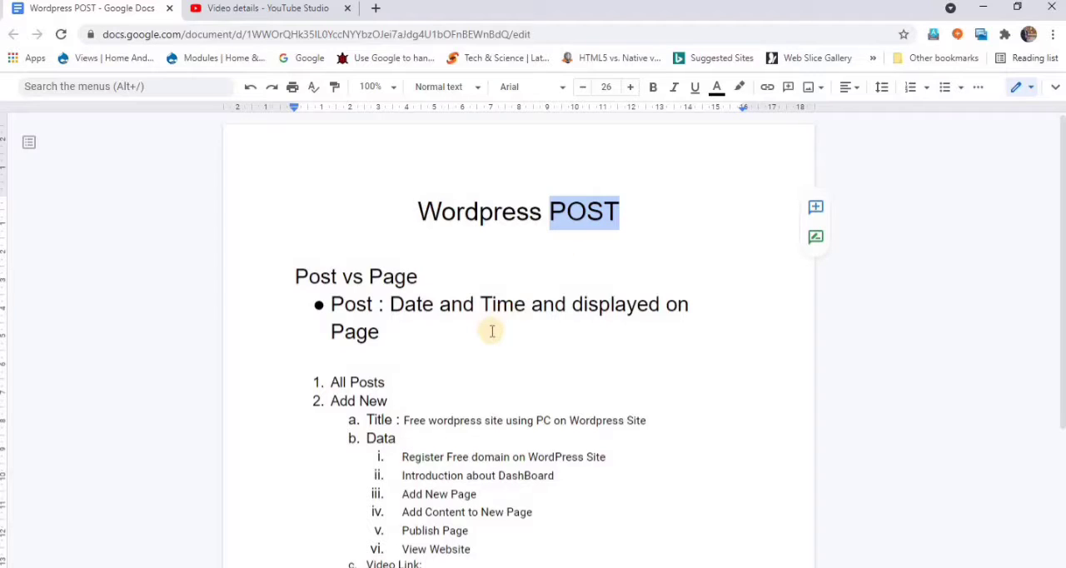
scroll(492, 330, down, 5)
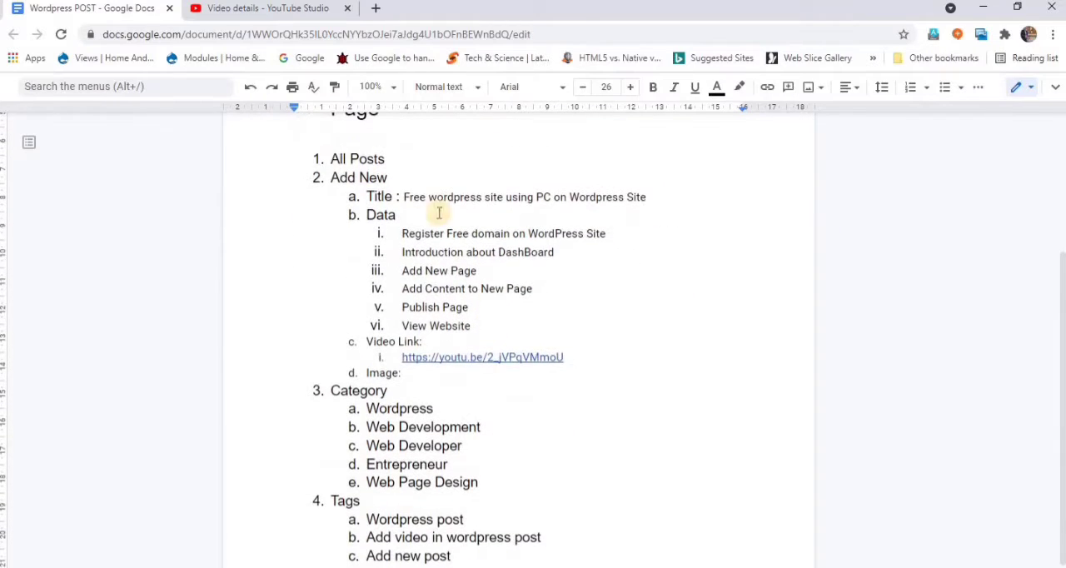
drag(319, 158, 387, 158)
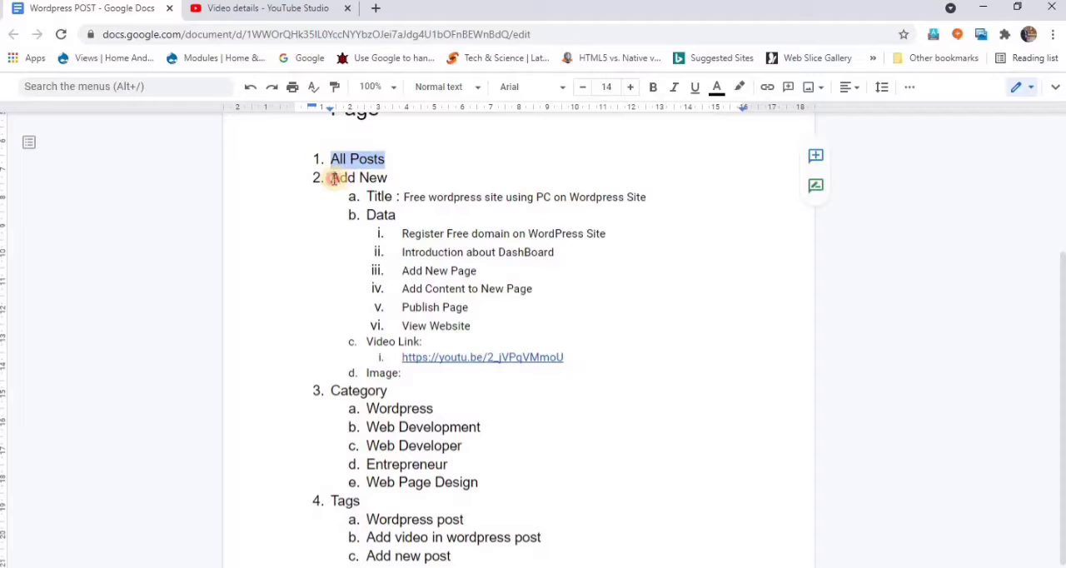
drag(333, 177, 392, 176)
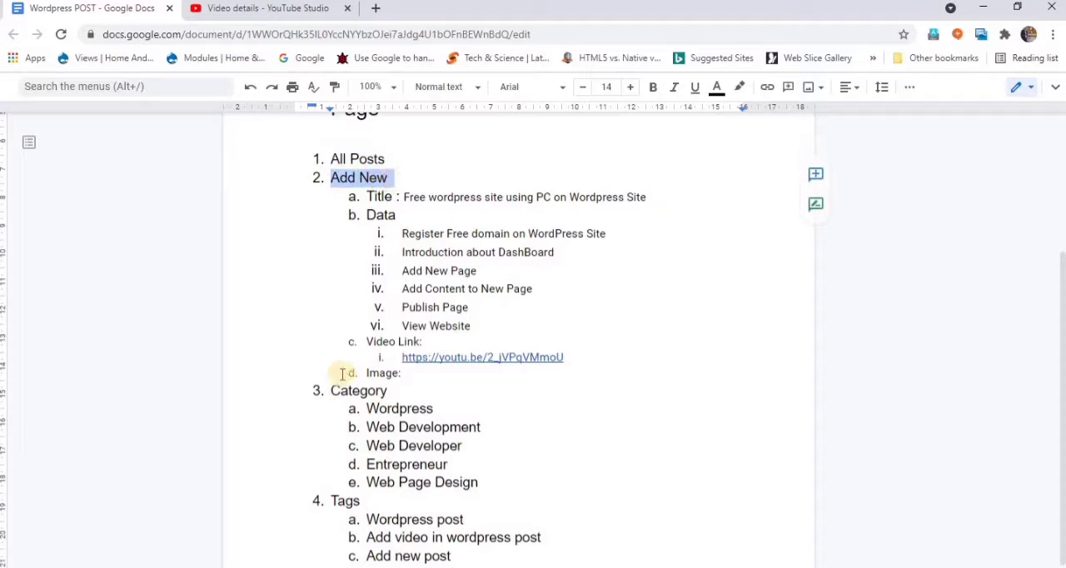
drag(331, 390, 398, 390)
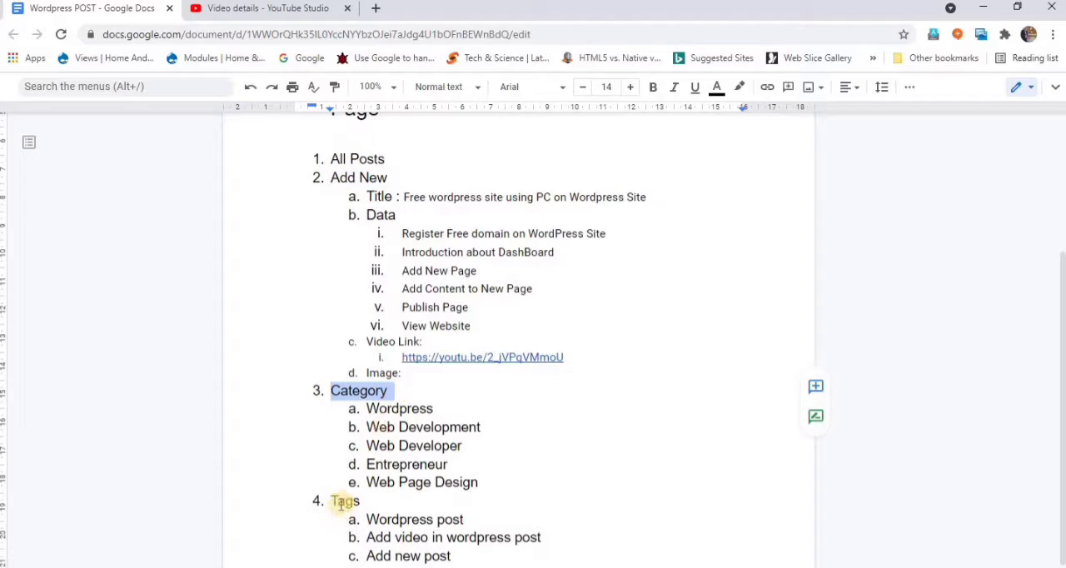
drag(331, 501, 362, 501)
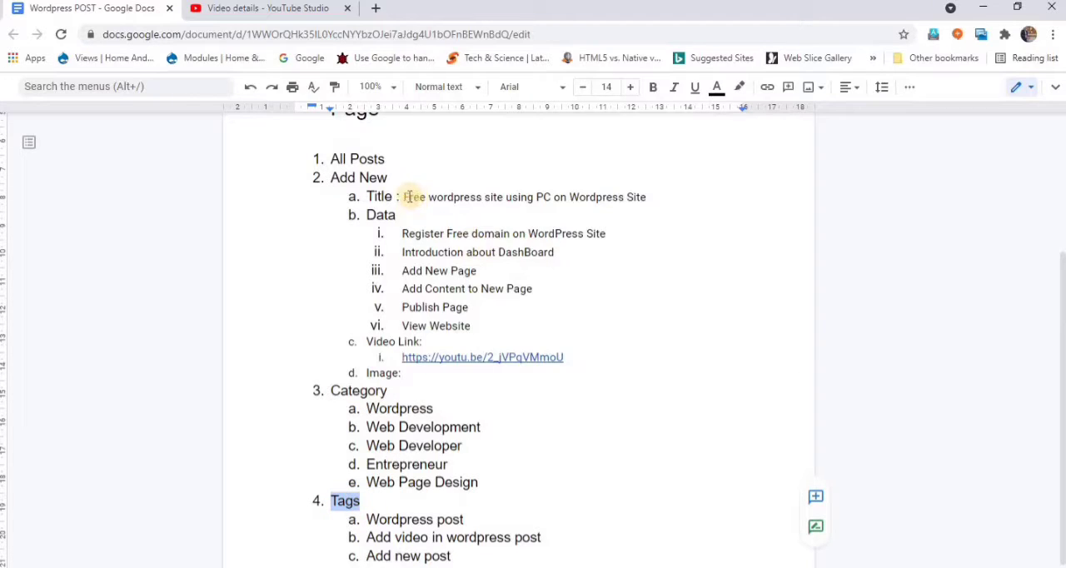
- Examine the planned post's title, data, video link, image, categories and tags, comparing it with the video details in YouTube Studio
drag(404, 197, 638, 200)
click(321, 9)
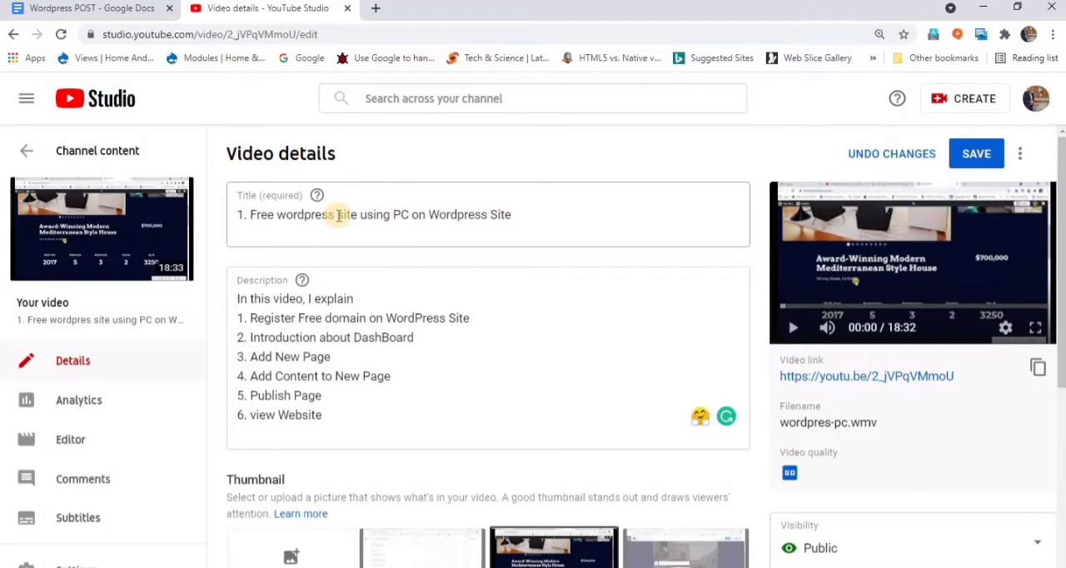
click(125, 15)
click(598, 293)
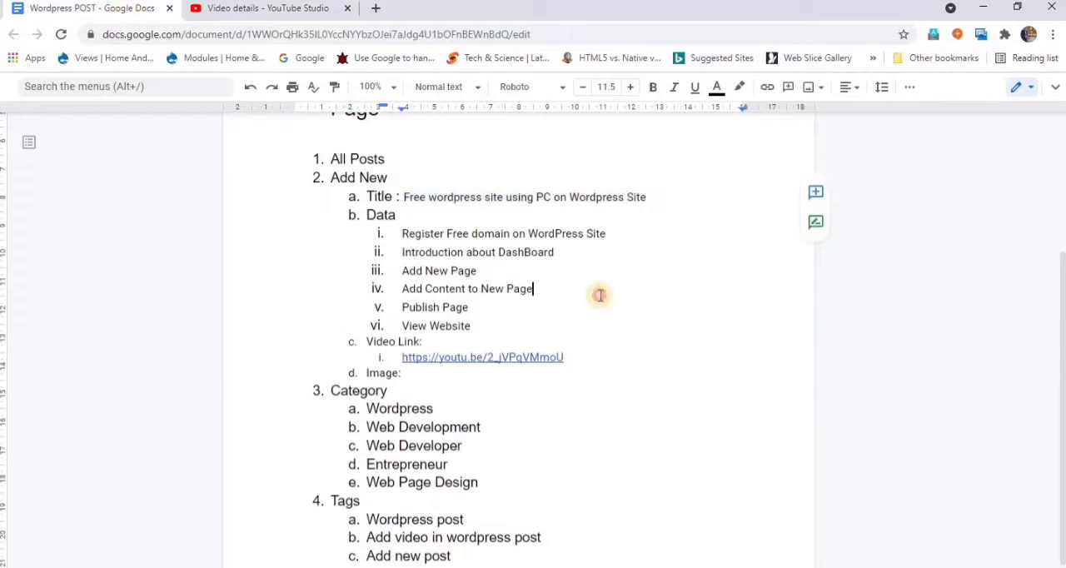
drag(405, 234, 470, 325)
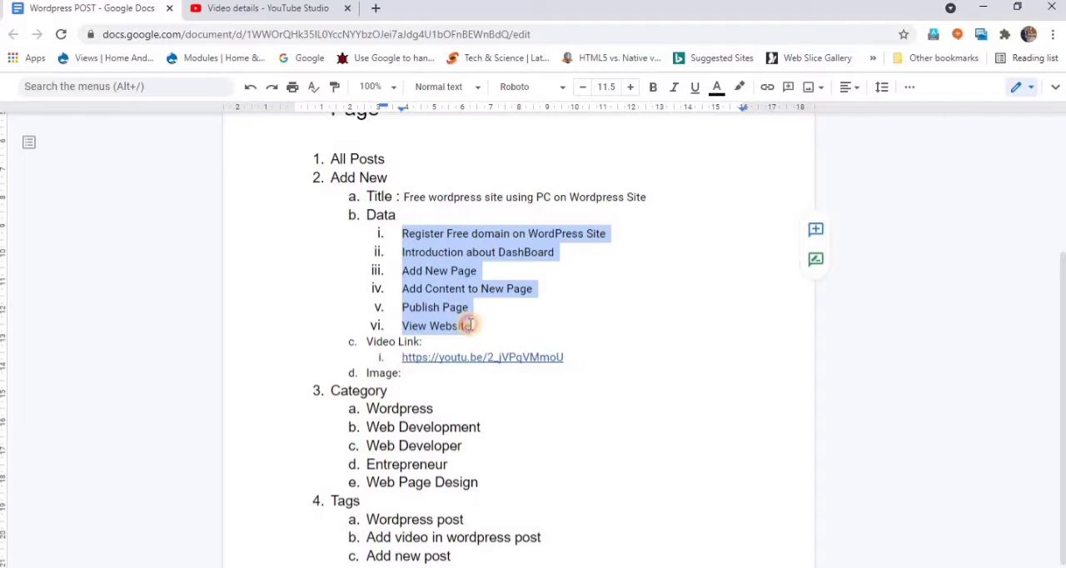
click(581, 358)
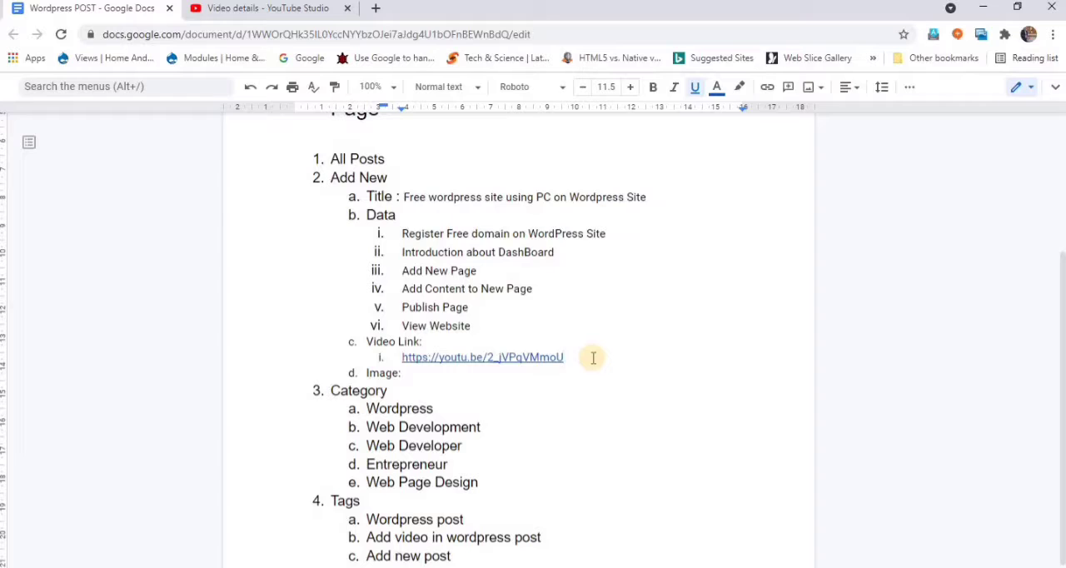
click(476, 373)
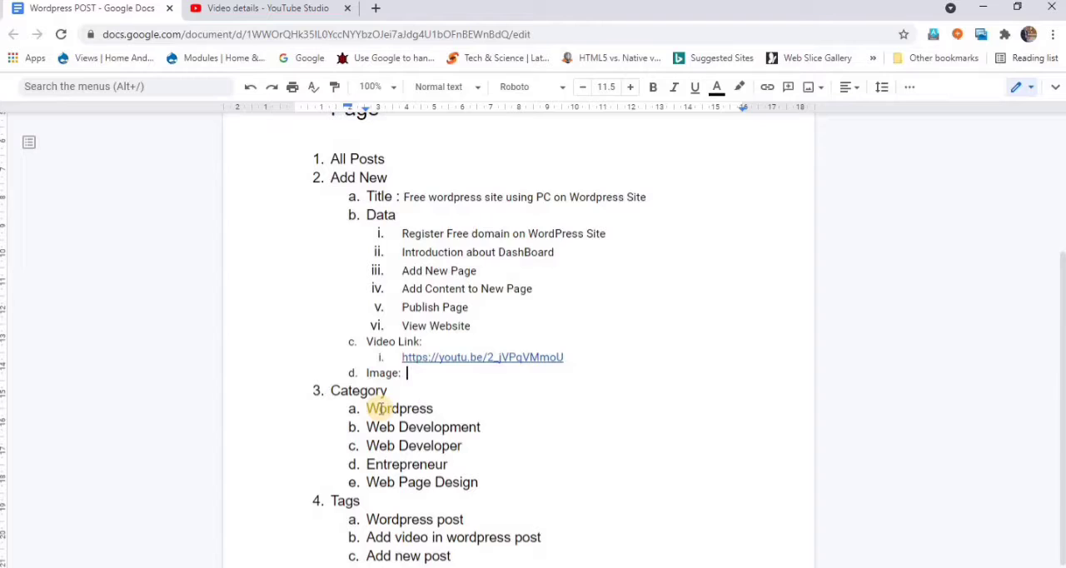
click(370, 464)
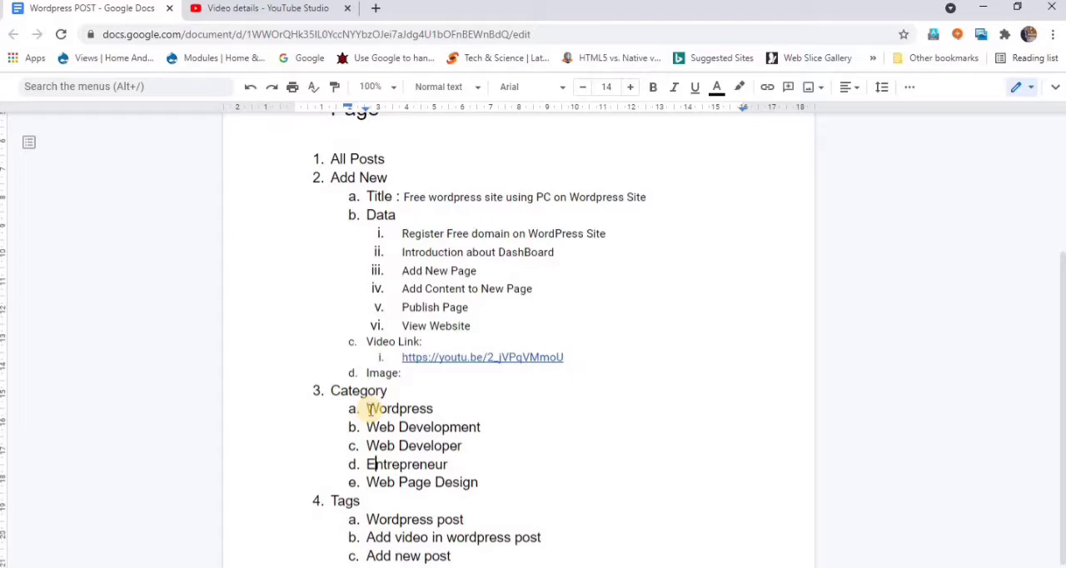
click(403, 197)
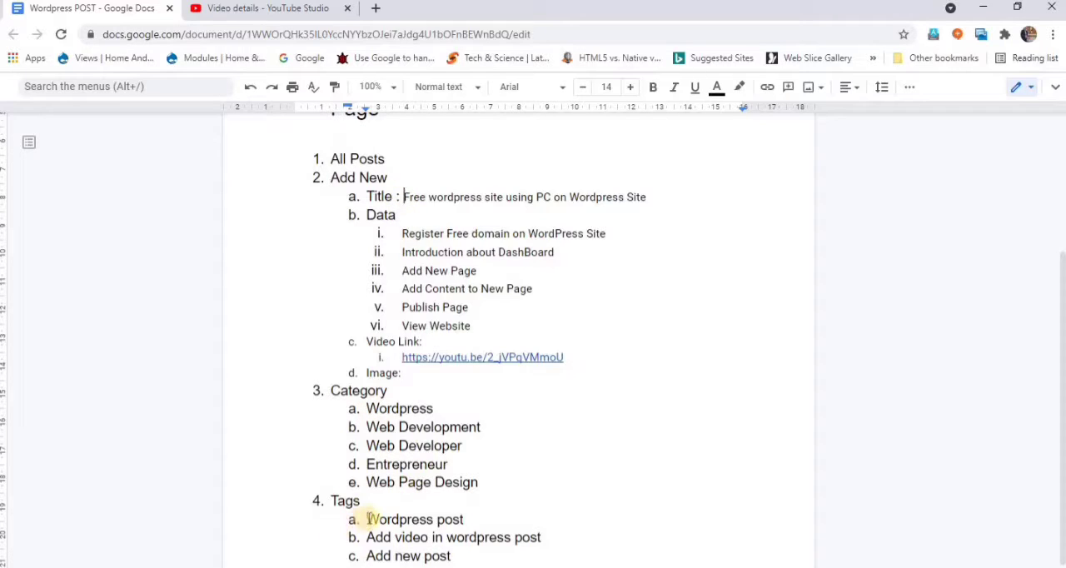
drag(364, 517, 458, 553)
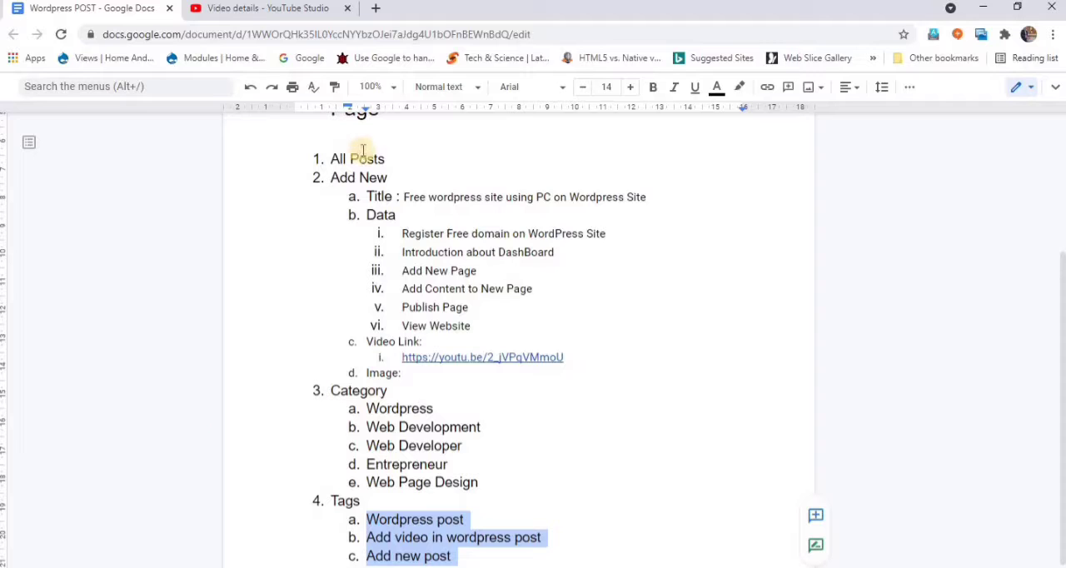
- Search the web for "wordpress login" in a new browser tab
click(381, 31)
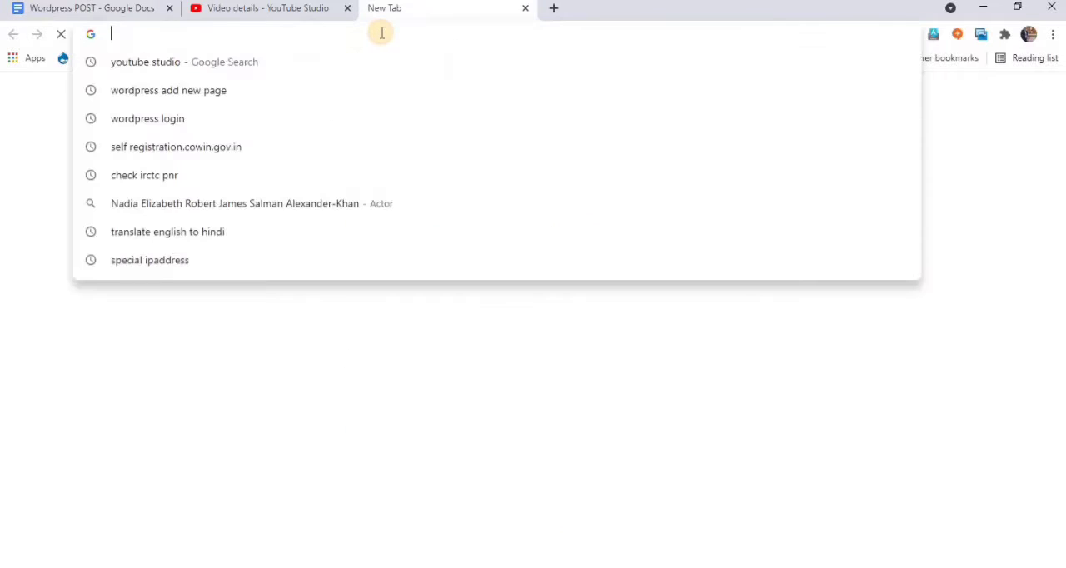
text(wordpre)
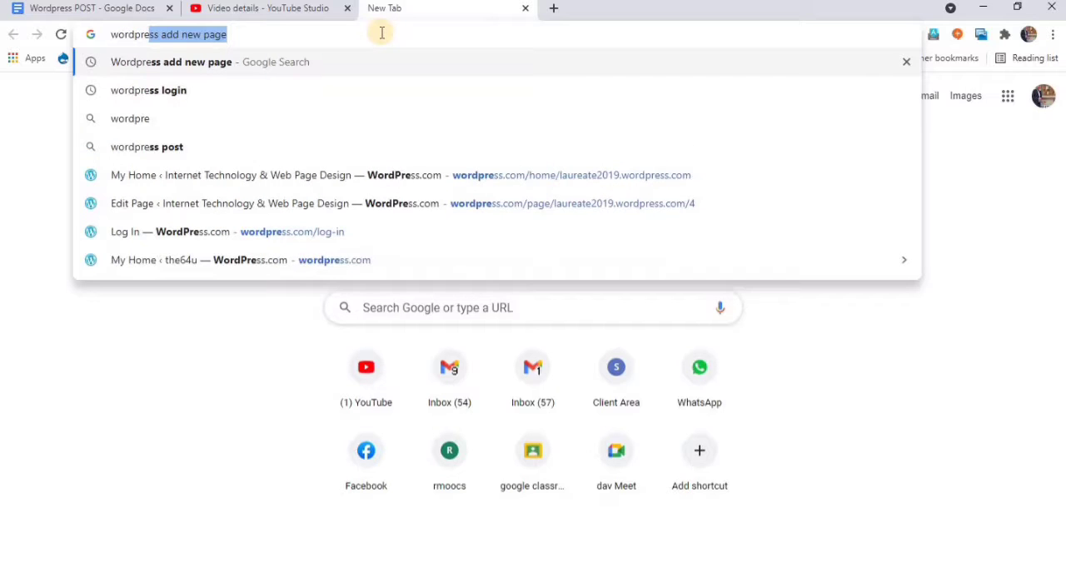
key(Down)
key(Down)
key(Up)
key(Return)
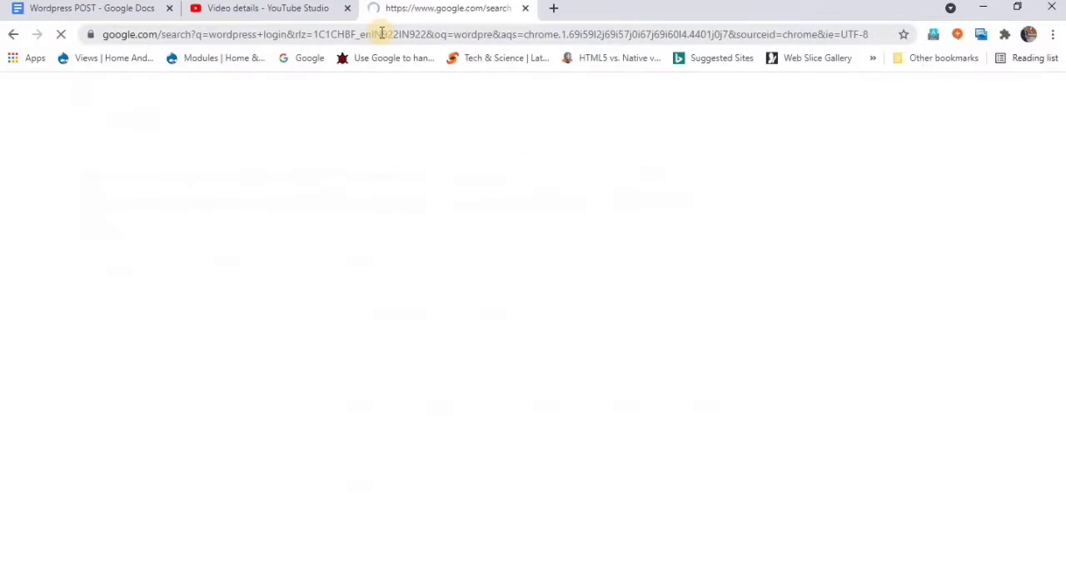
- Log in to WordPress.com with the remembered account and switch to the Internet Technology & Web Page Design site
click(240, 238)
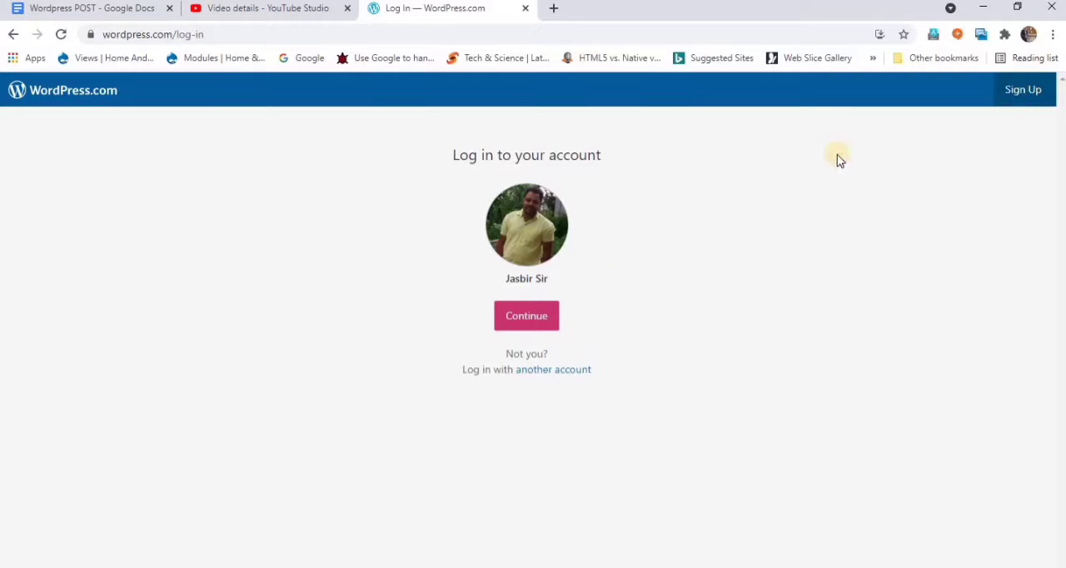
click(531, 315)
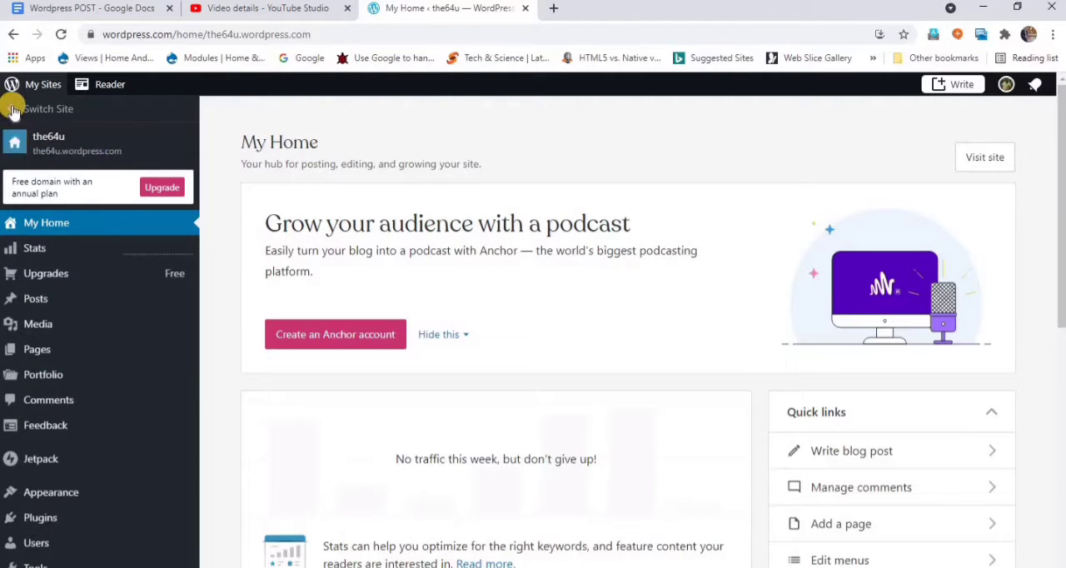
click(12, 115)
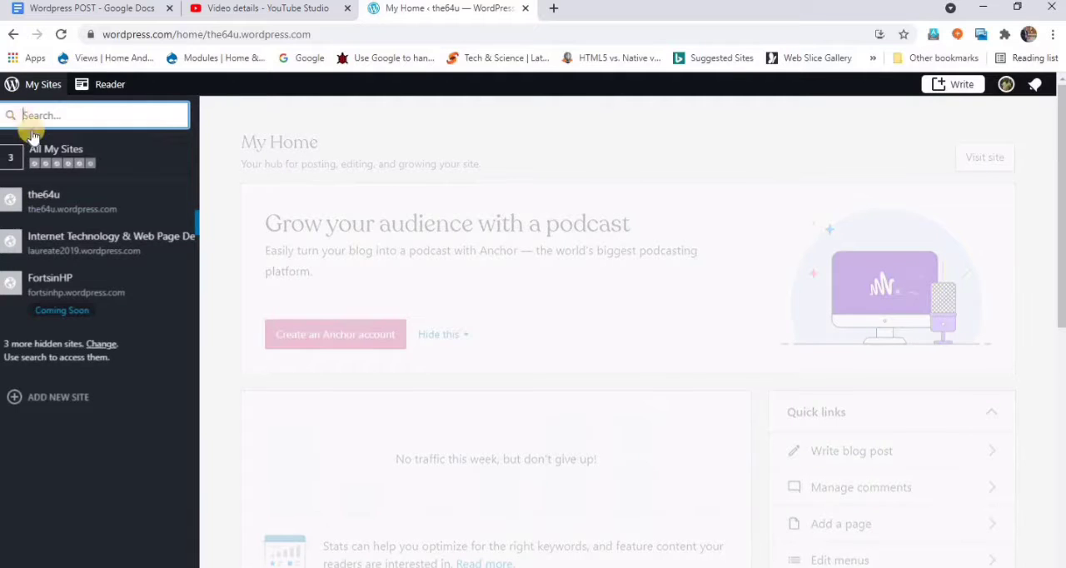
click(79, 241)
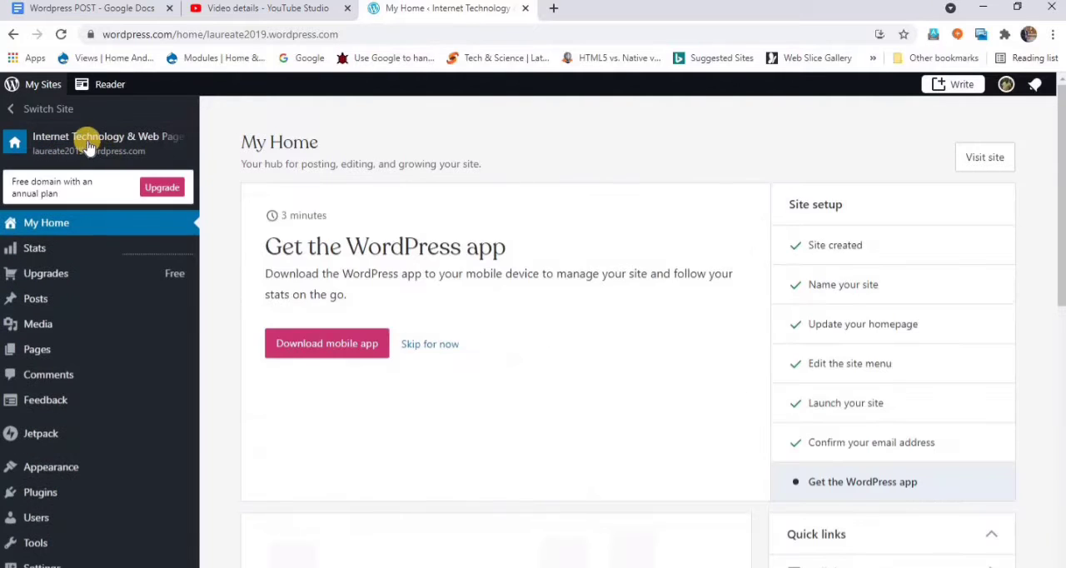
- Open the live site in a new tab and examine its Home, About author and Syllabus pages
right_click(92, 142)
click(102, 152)
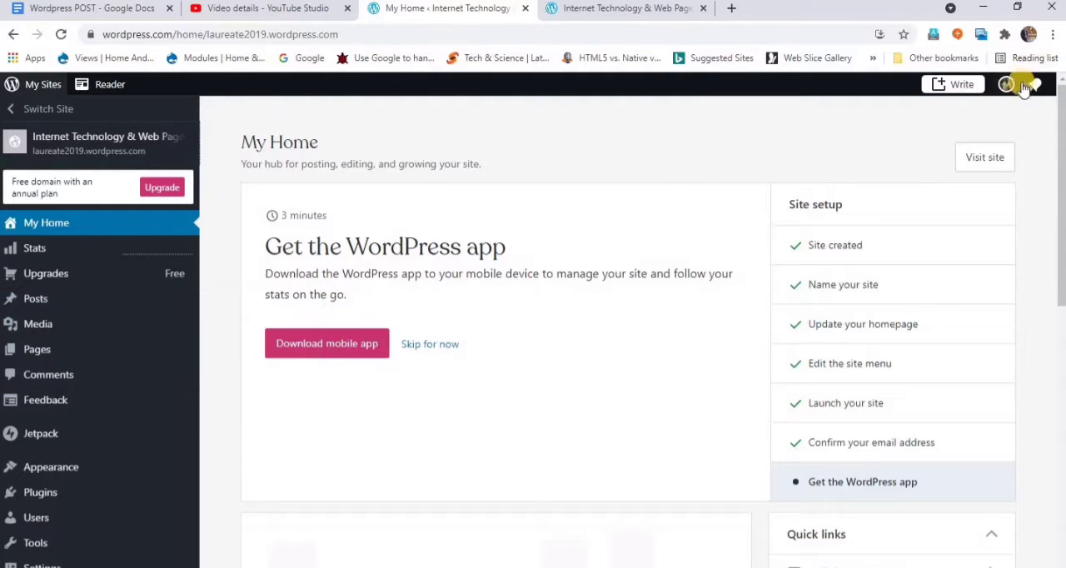
click(625, 7)
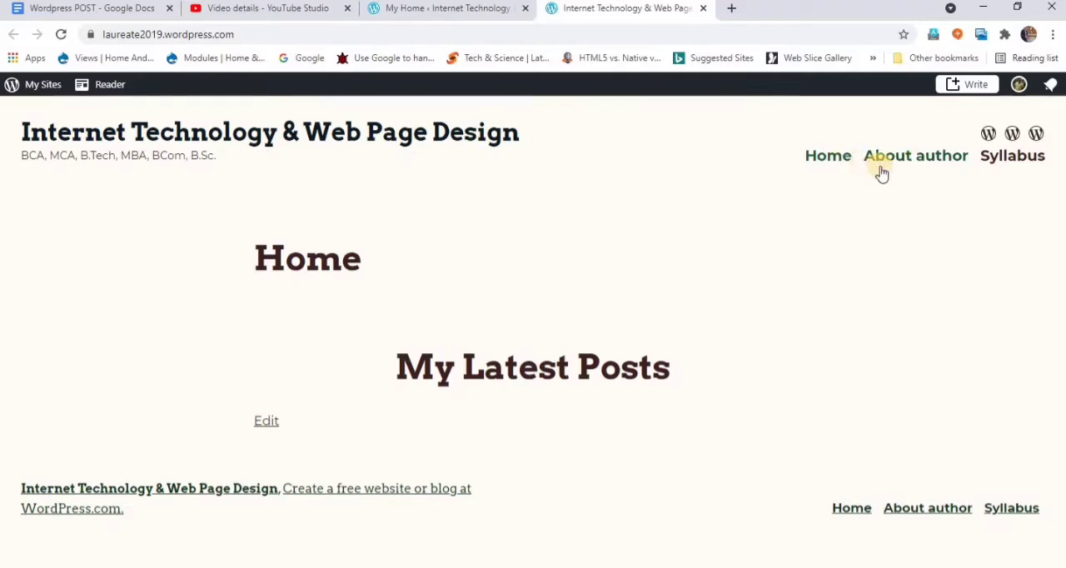
click(936, 166)
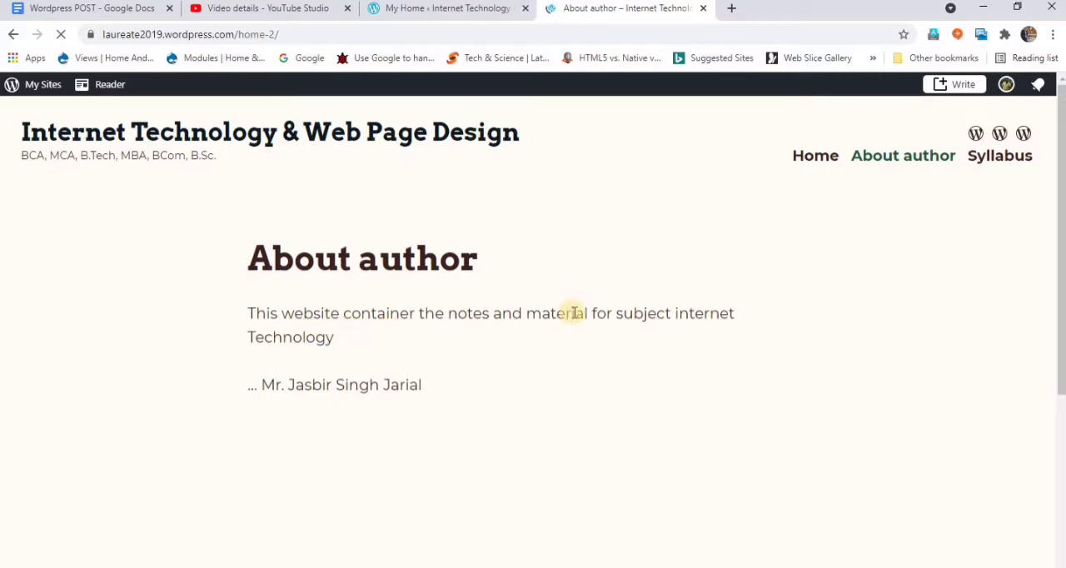
scroll(526, 369, down, 3)
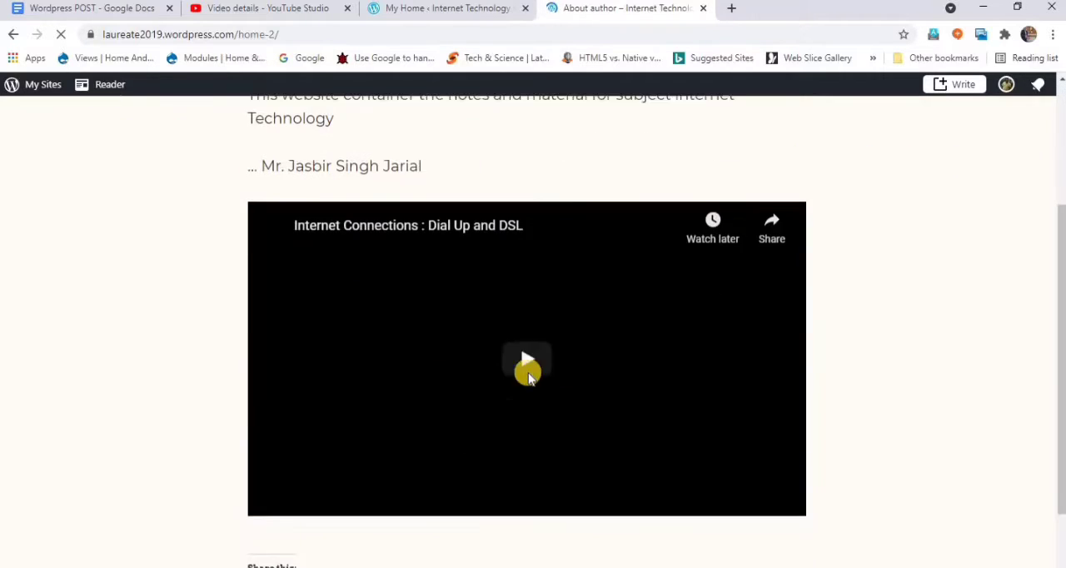
scroll(486, 412, up, 3)
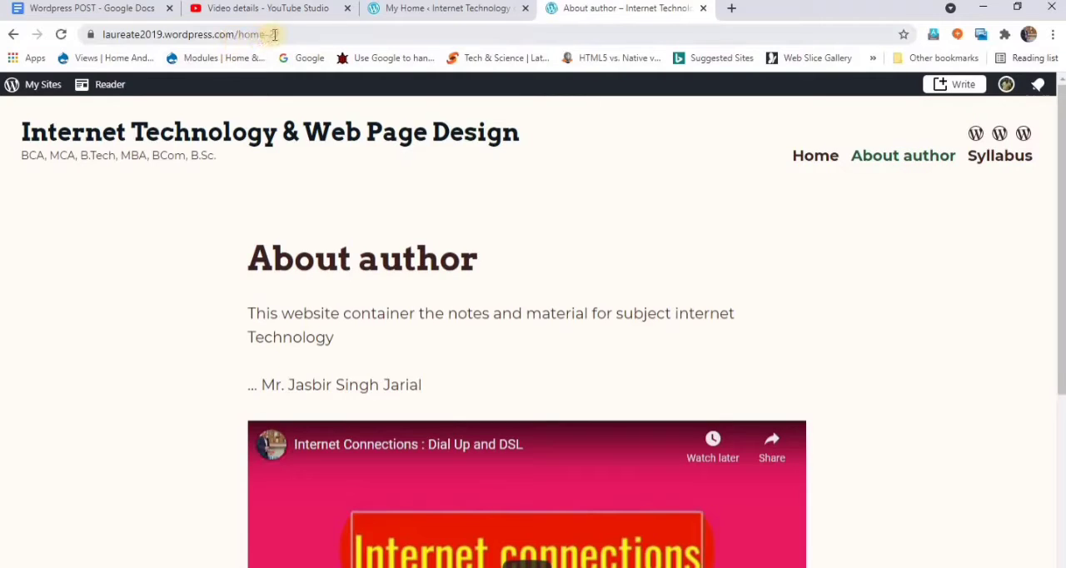
click(985, 159)
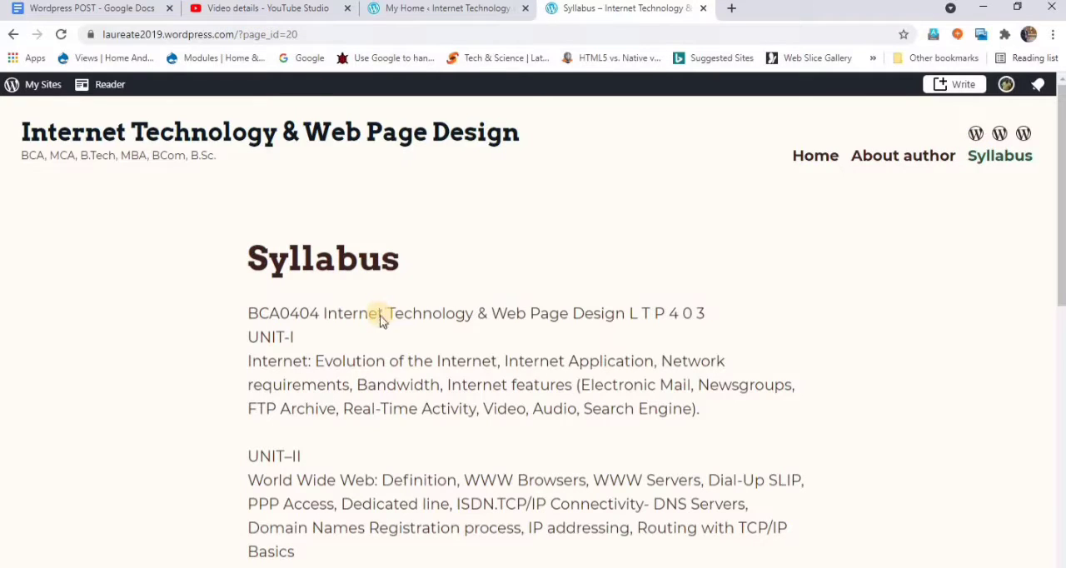
scroll(379, 321, down, 10)
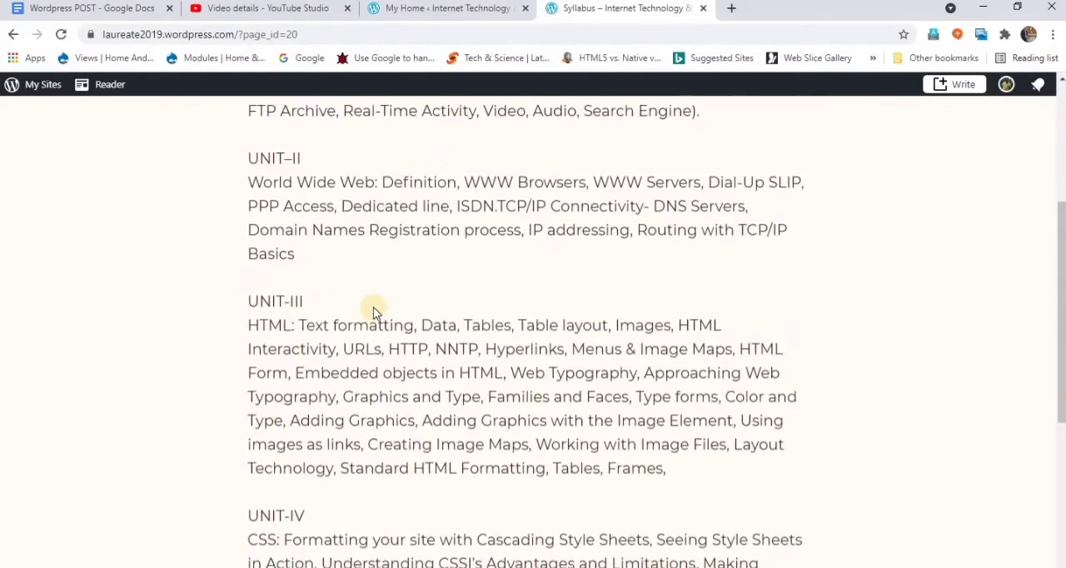
scroll(371, 310, up, 10)
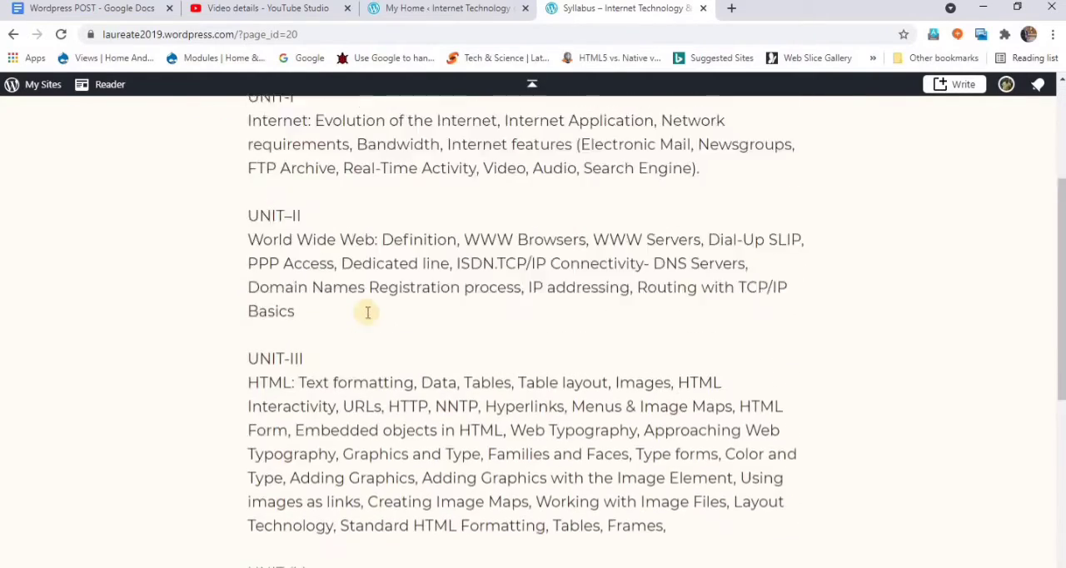
- Return to the site's dashboard, leaving the live site, and open the list of all posts
click(44, 92)
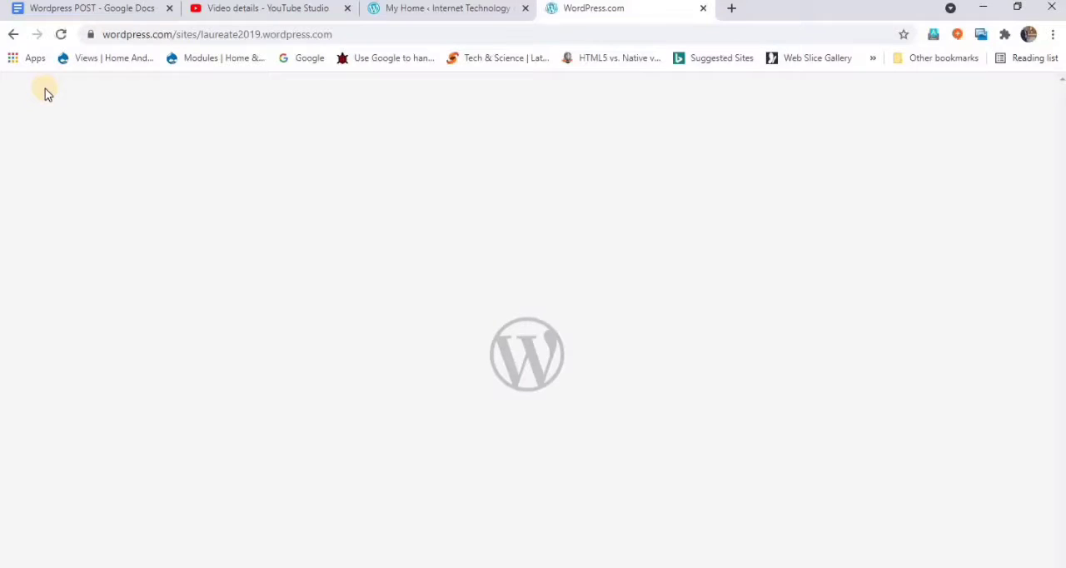
click(471, 11)
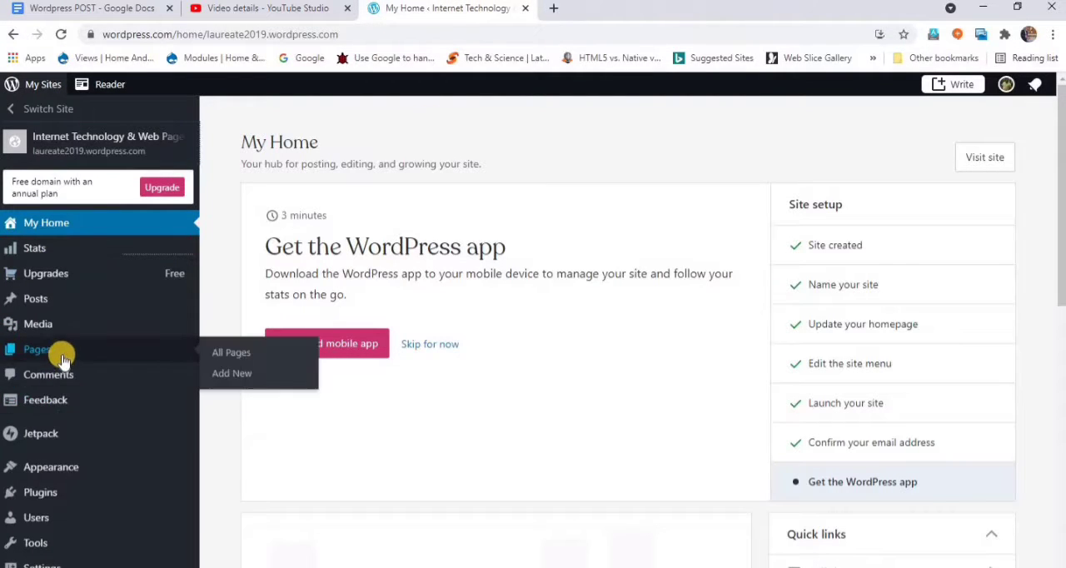
mouse_move(54, 298)
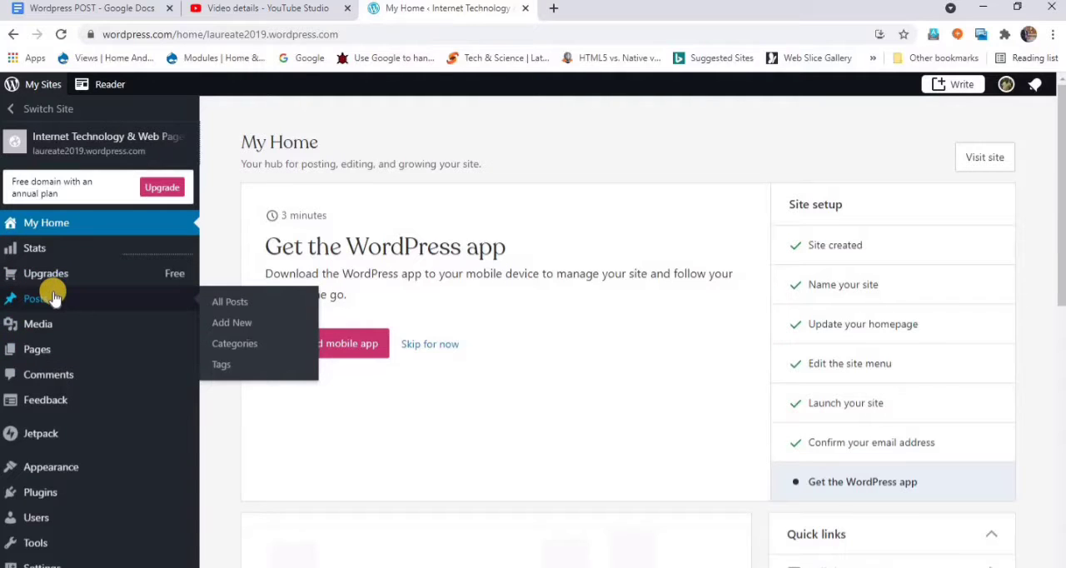
click(231, 306)
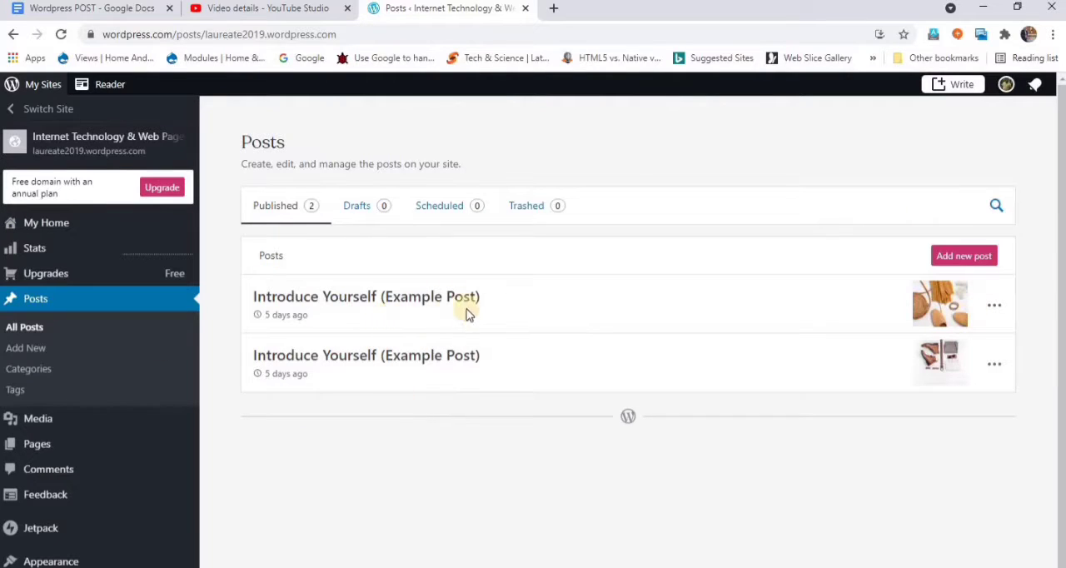
- Move both published "Introduce Yourself (Example Post)" posts to the trash
click(995, 308)
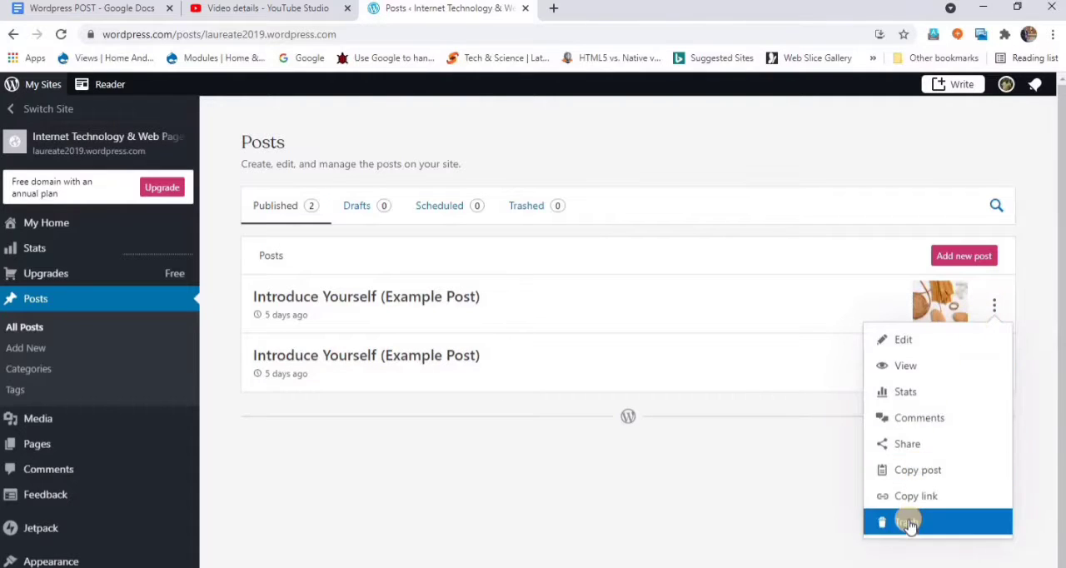
click(908, 519)
click(995, 307)
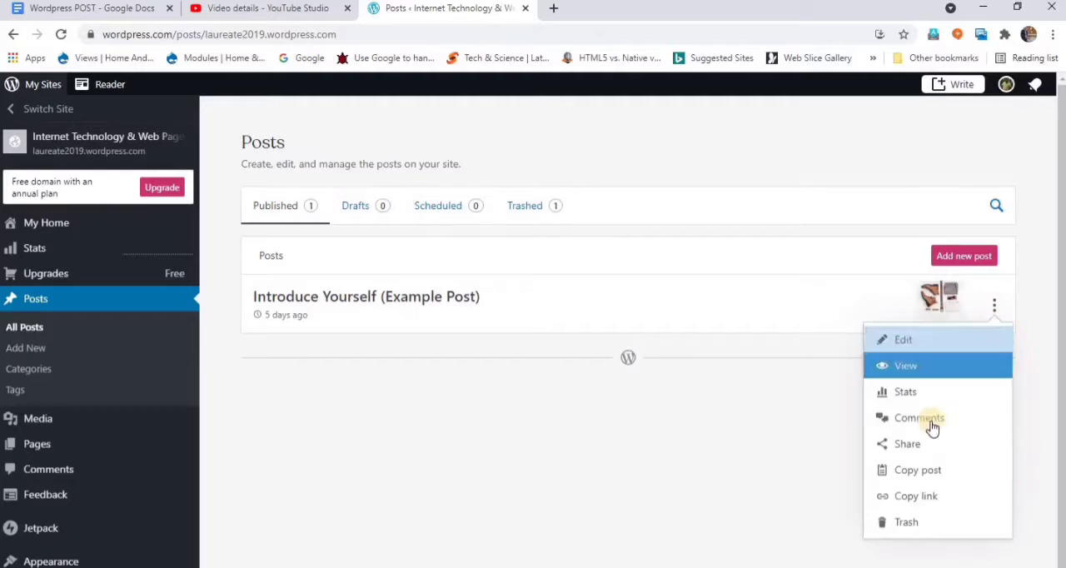
click(902, 523)
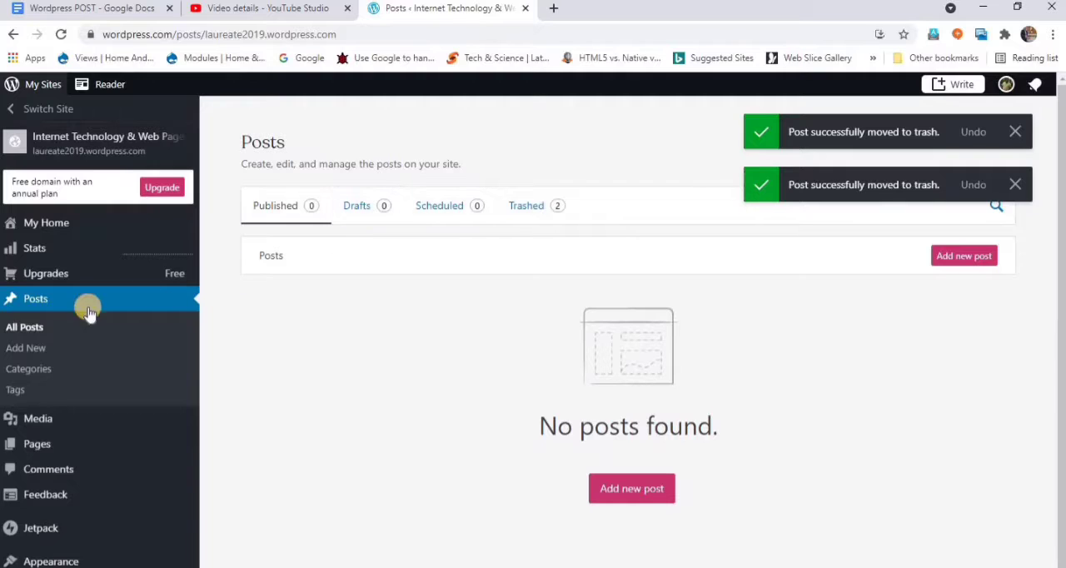
- Add a top-level post category named "Wordpress" with the description "This about creating free domain name on Wordpress site"
click(24, 375)
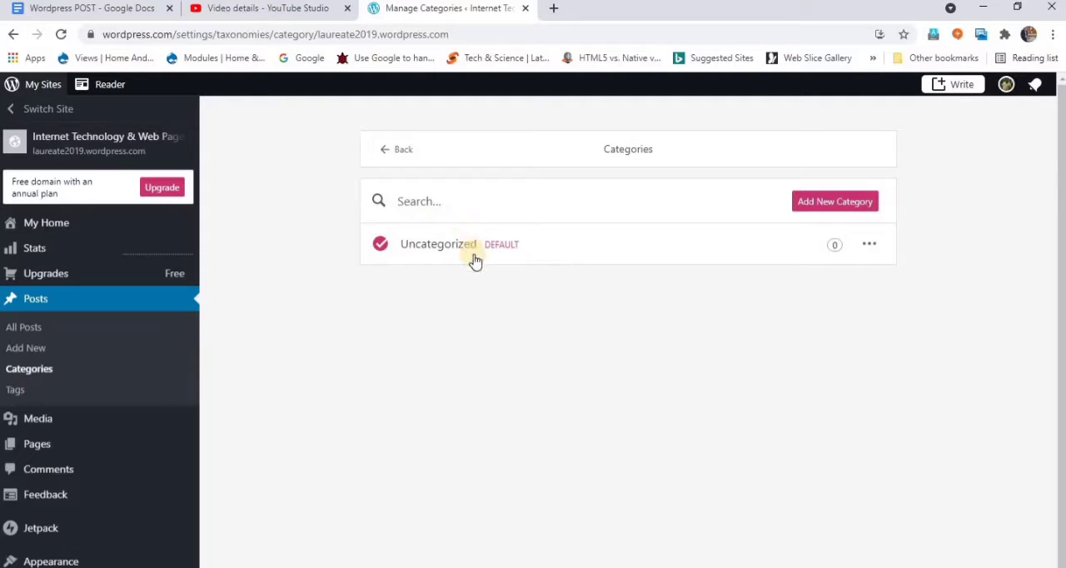
click(820, 203)
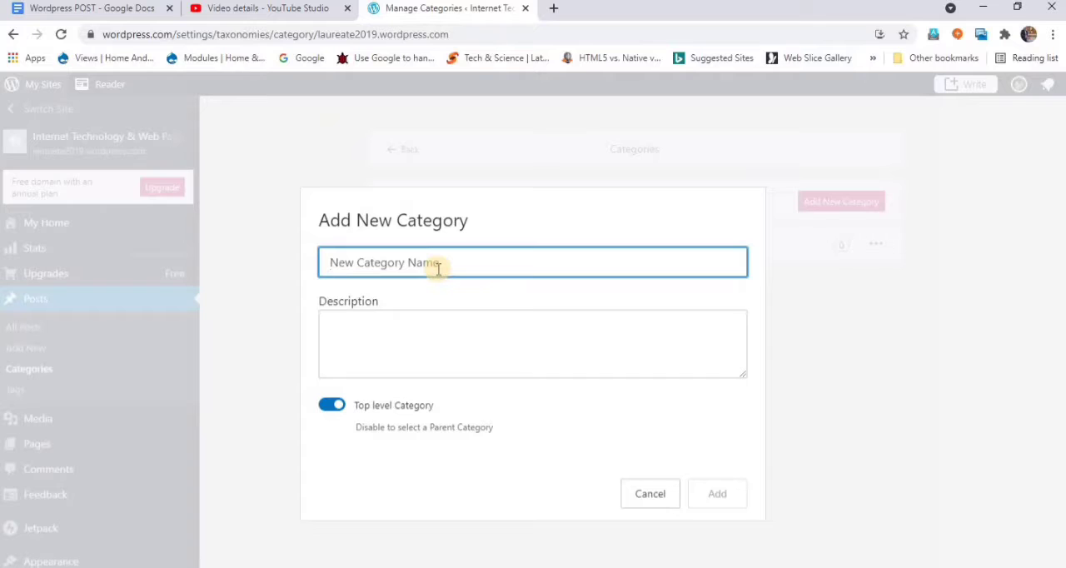
text(Wordpress)
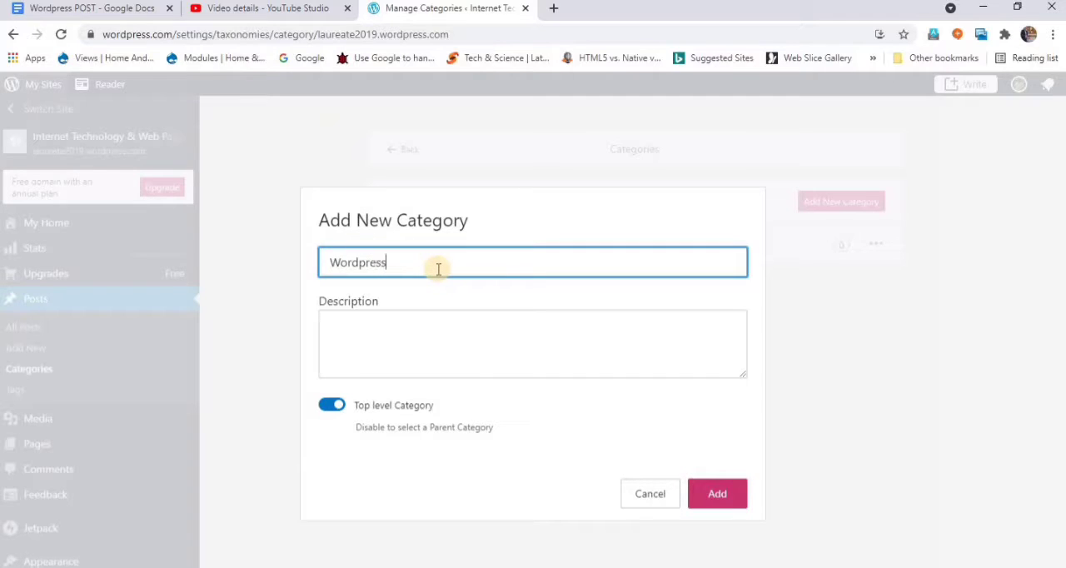
click(406, 347)
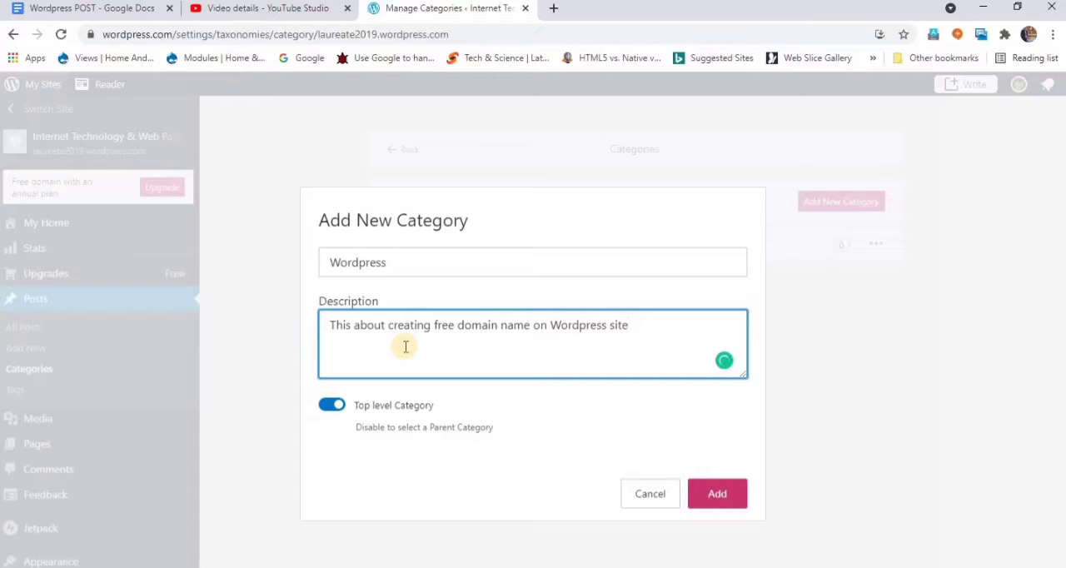
key(Return)
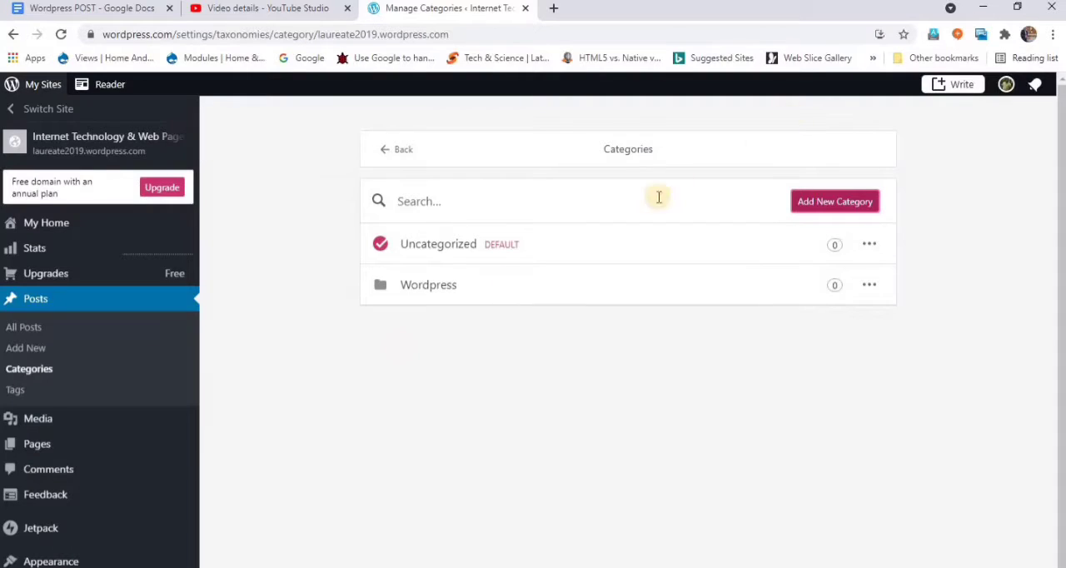
- Begin a second new category and name it "Web development"
click(843, 200)
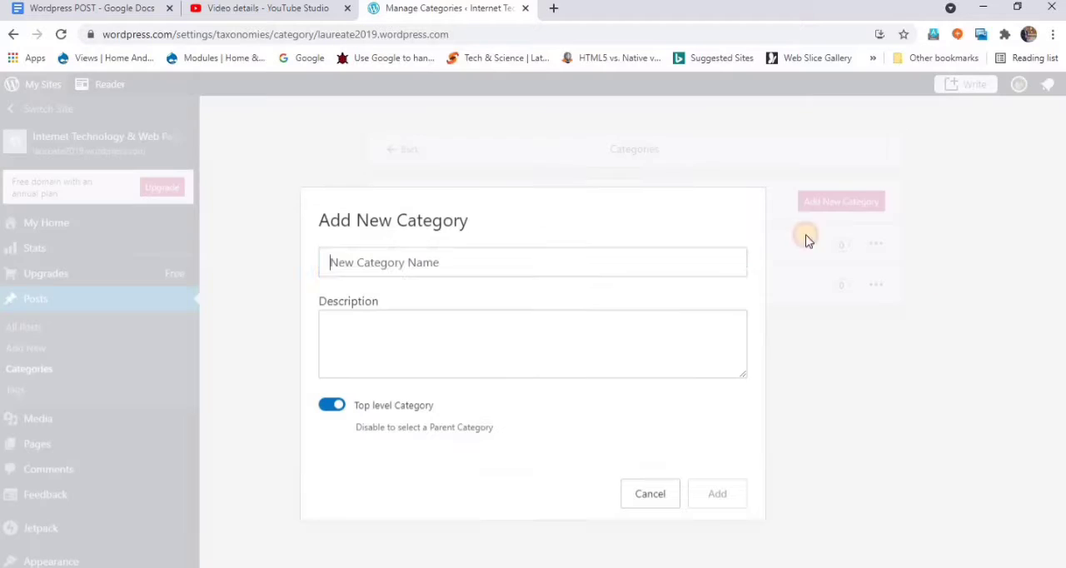
text(We)
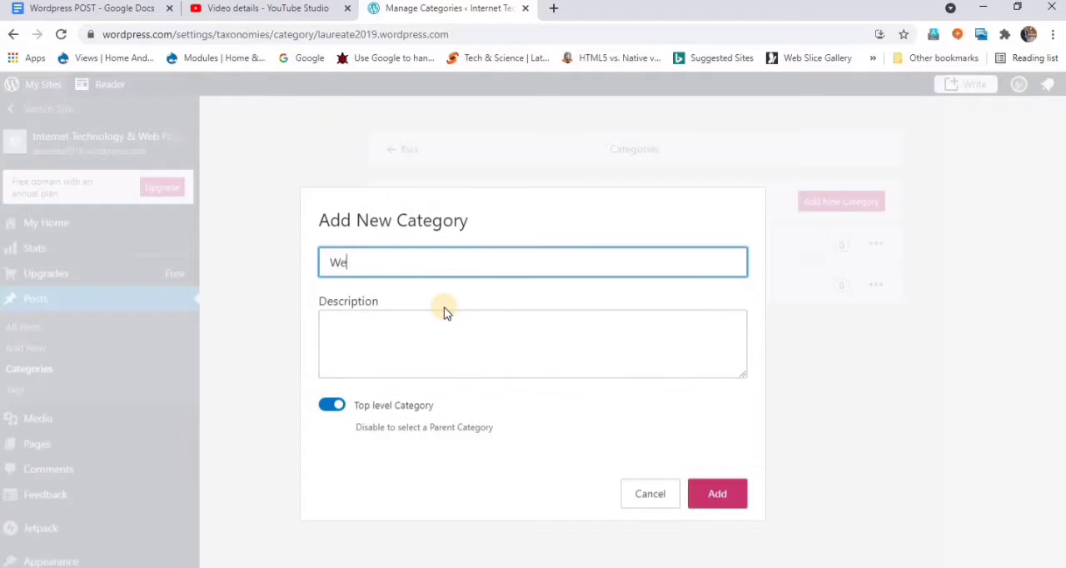
text(lopment)
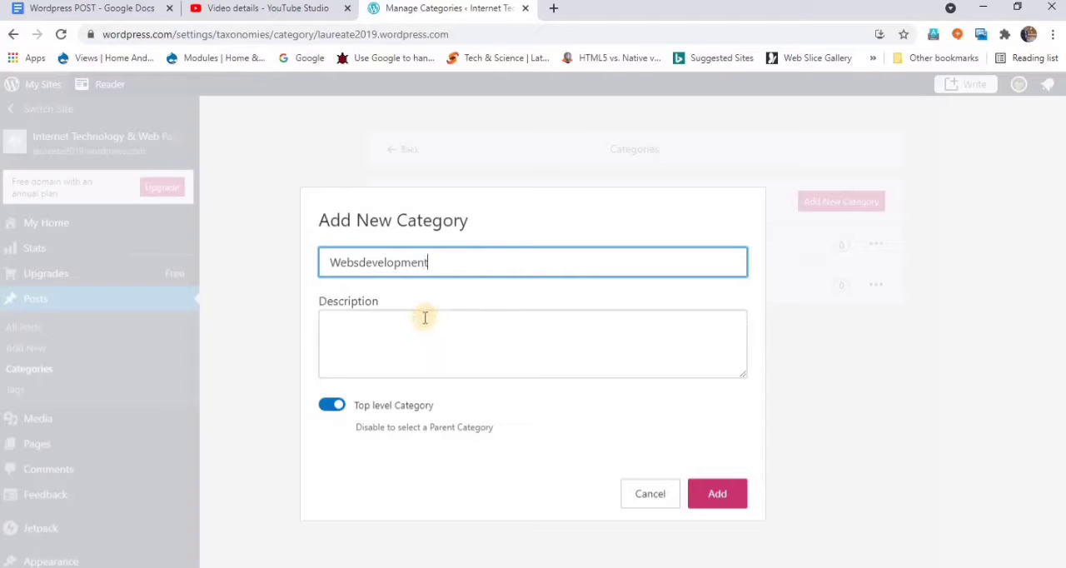
click(359, 261)
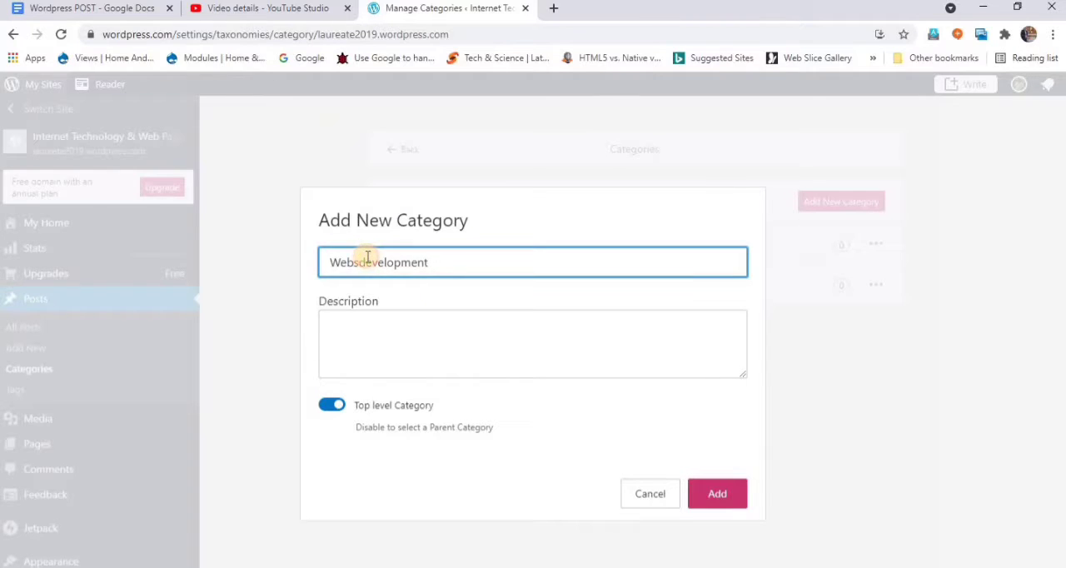
key(BackSpace)
- Describe the Web development category as "This contain the posts related to Web Development" and add it as a top-level category
click(476, 336)
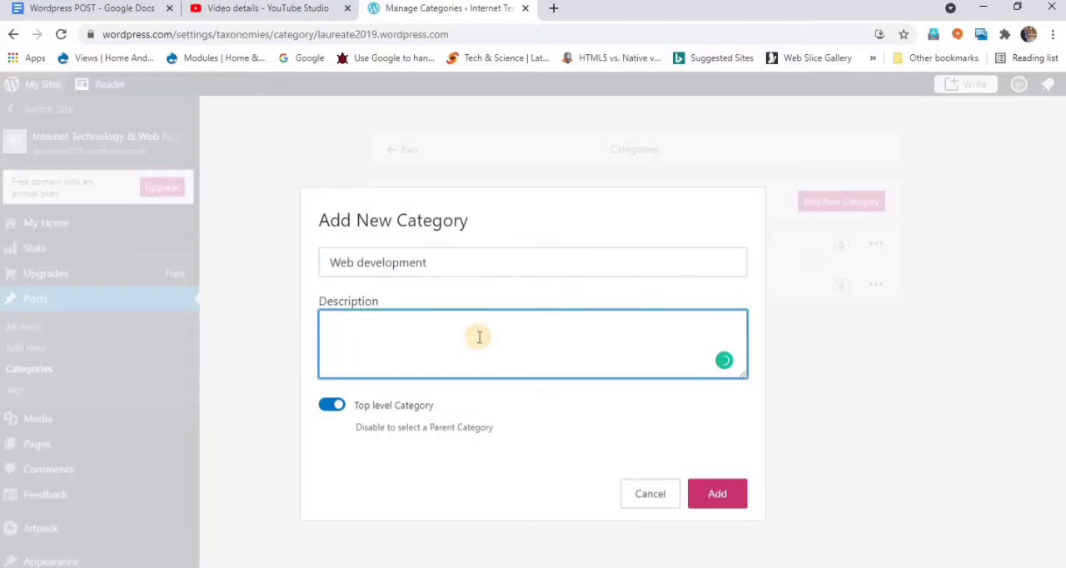
text(This)
text( cona)
text(taing)
key(BackSpace)
text(the )
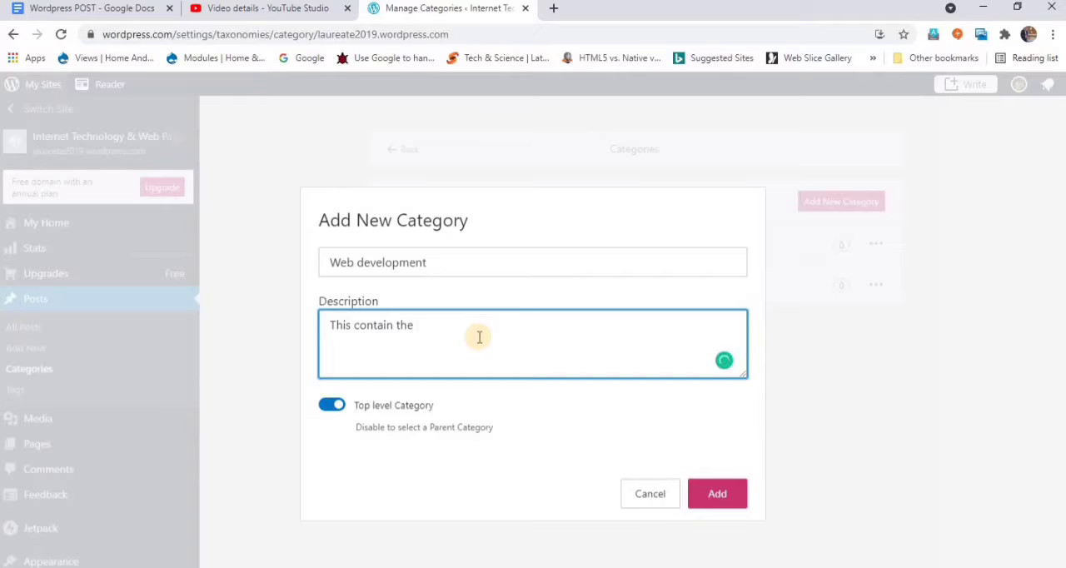
text(posts related to )
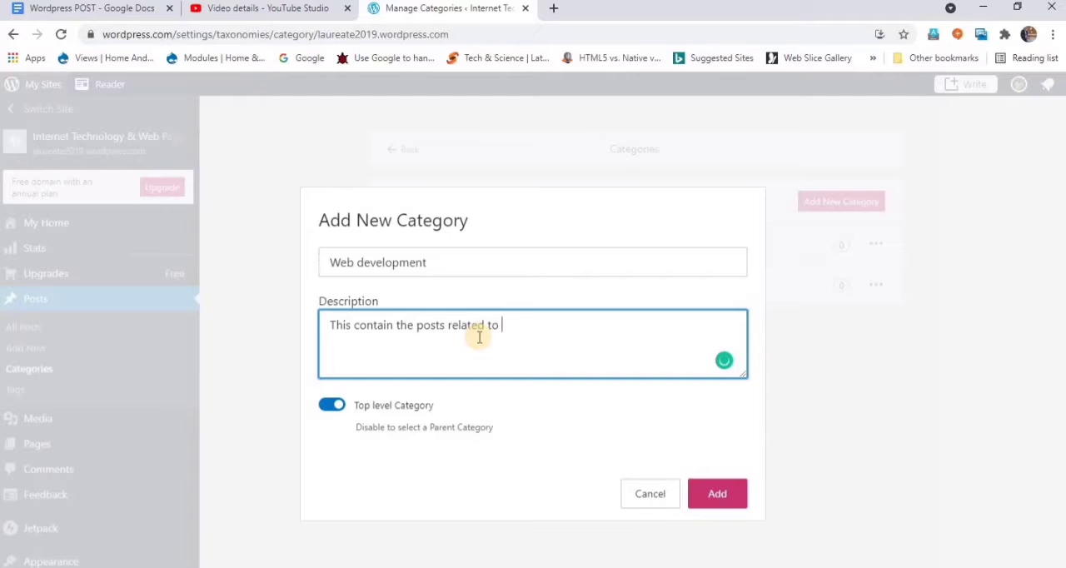
text(Webde)
key(BackSpace)
text(Development)
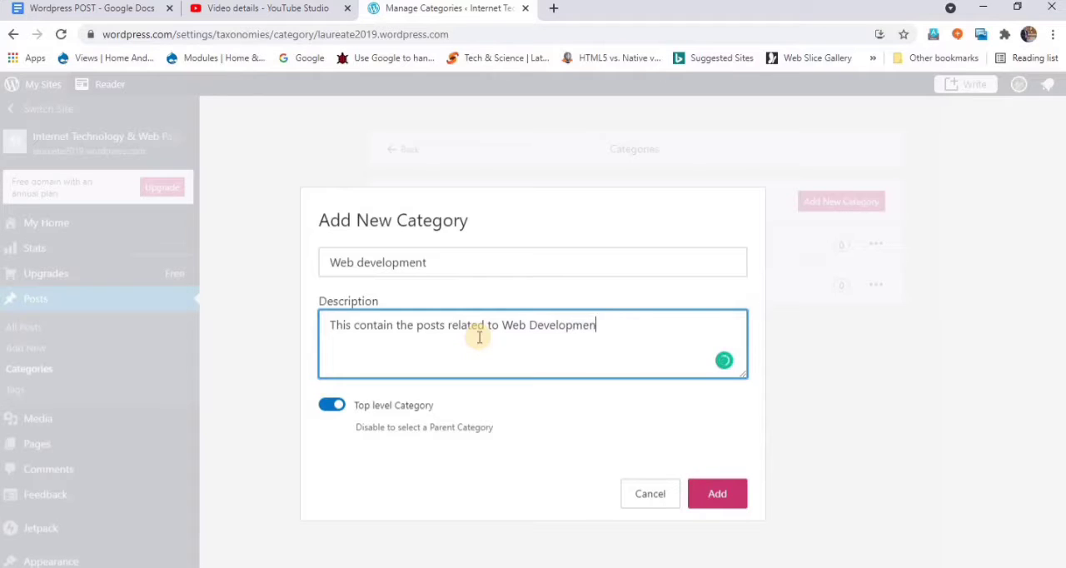
click(717, 491)
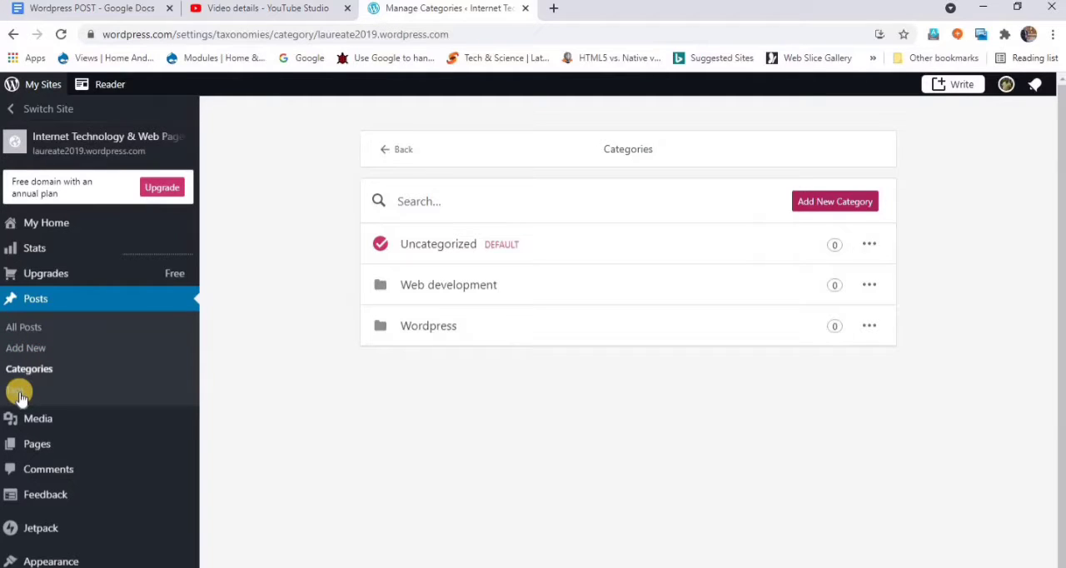
- Start a new blog post on the site
click(33, 349)
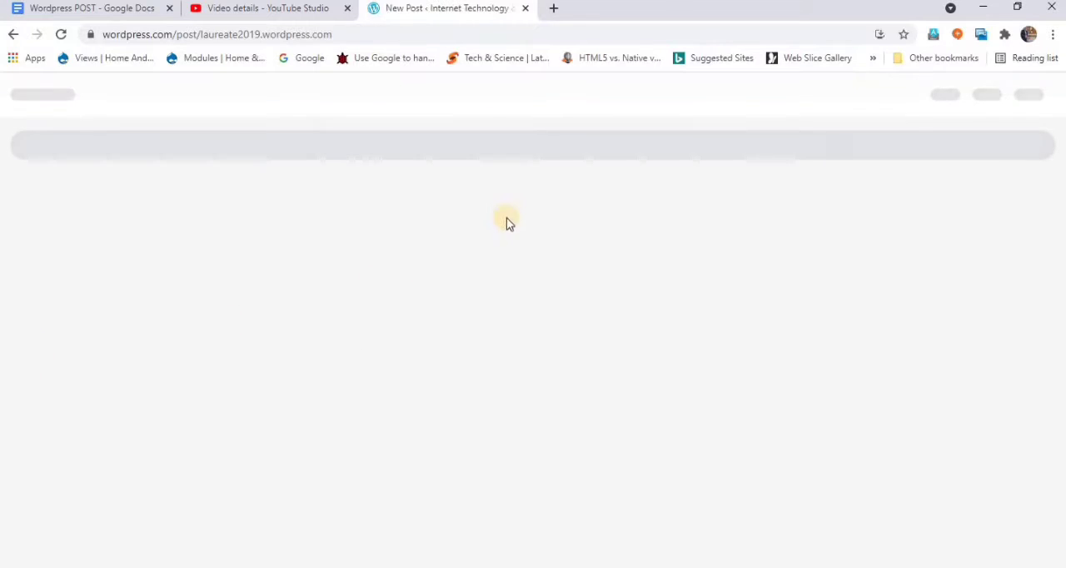
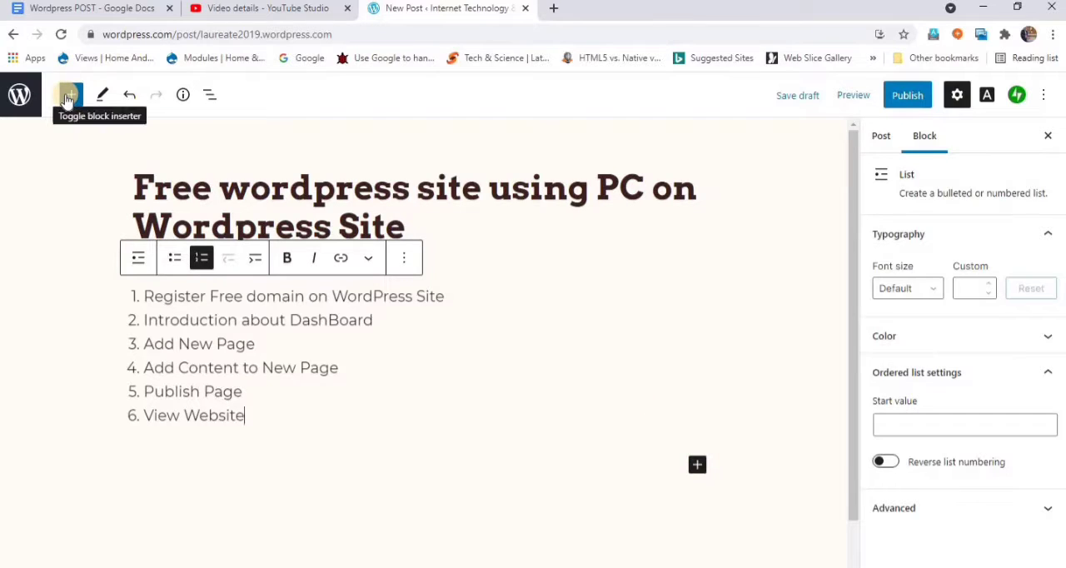
- Insert a Video block from the full block library into the post and open its URL entry field
click(695, 467)
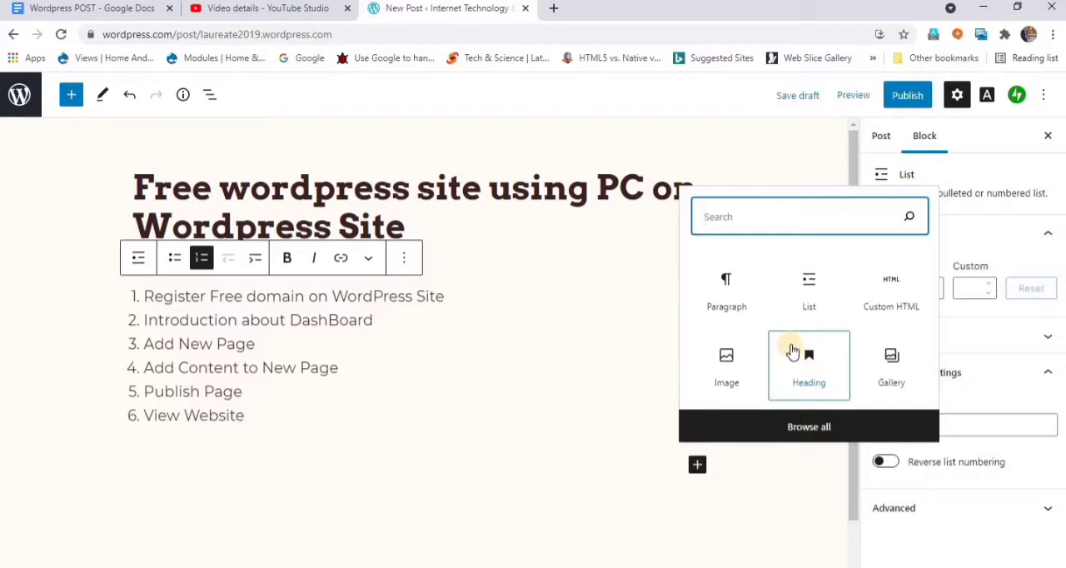
click(800, 429)
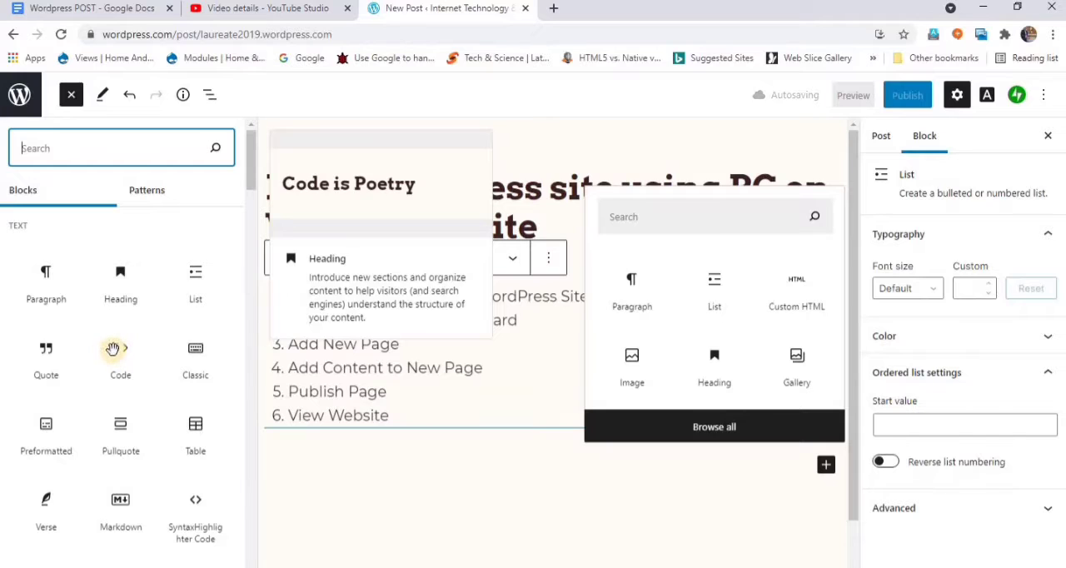
scroll(119, 344, down, 1)
scroll(119, 344, down, 3)
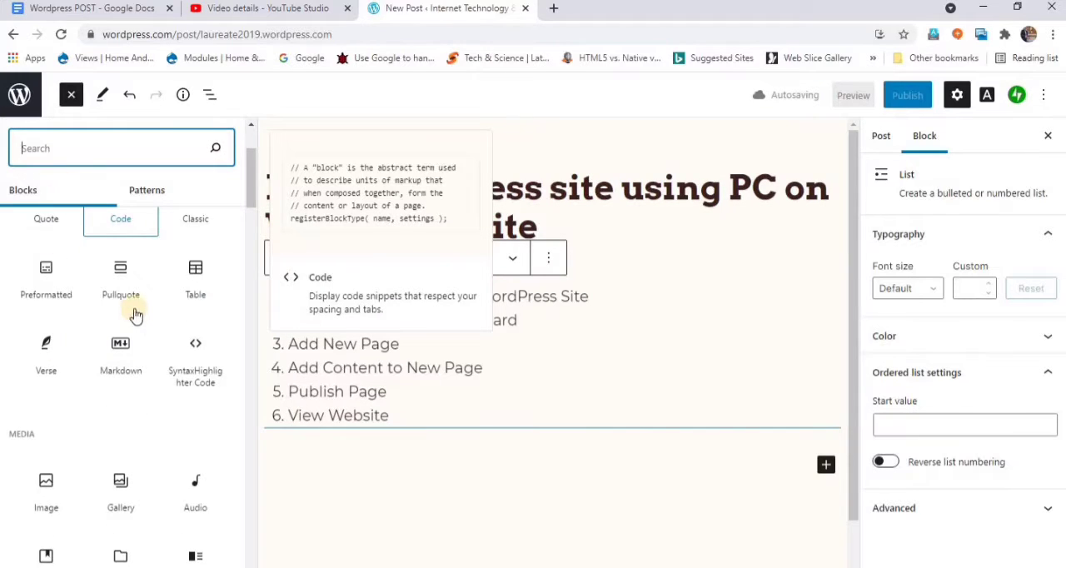
scroll(107, 473, down, 2)
scroll(105, 472, down, 4)
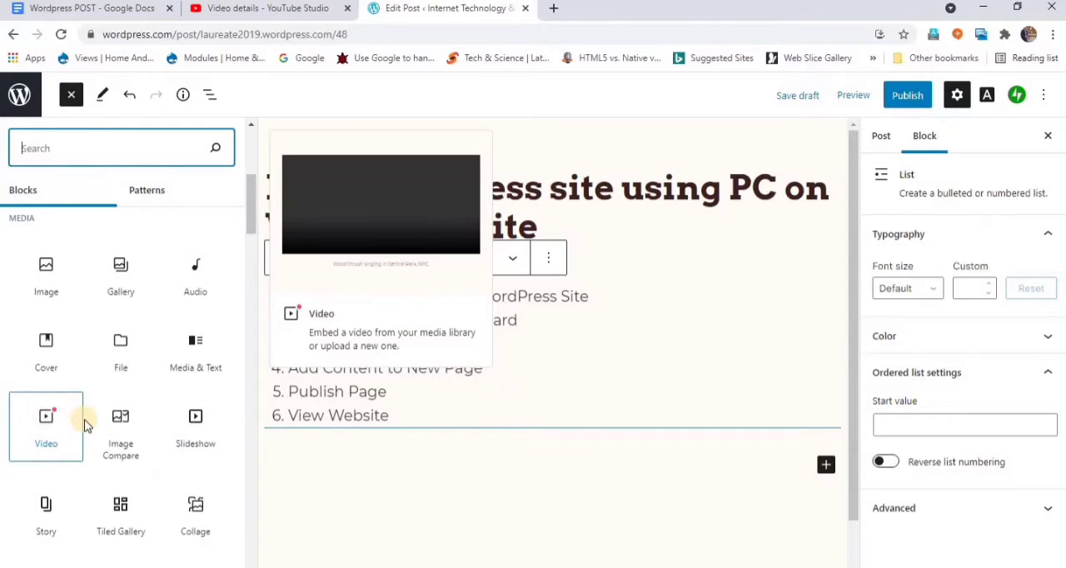
click(84, 420)
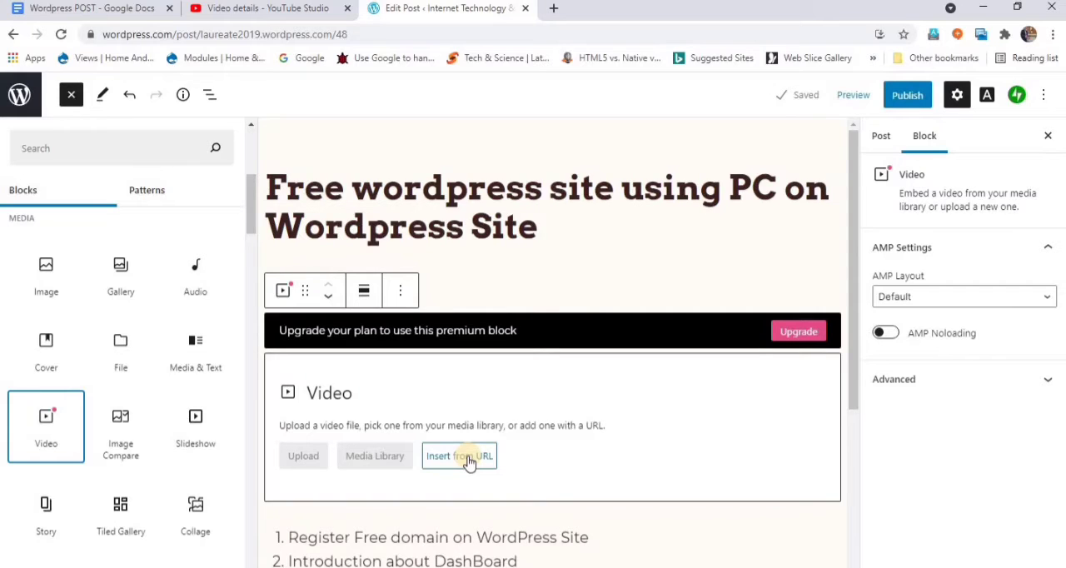
click(468, 457)
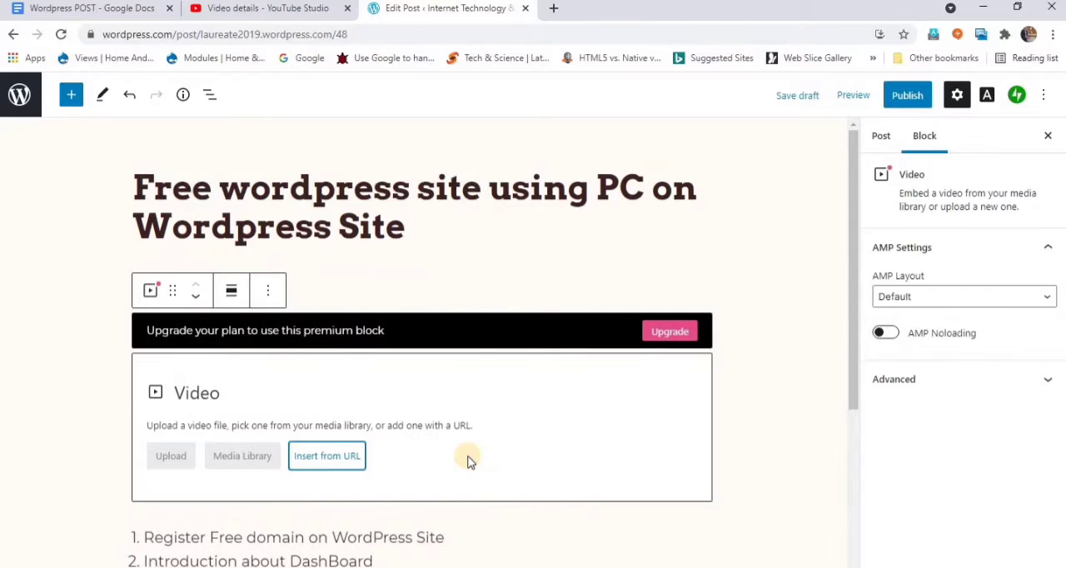
click(317, 460)
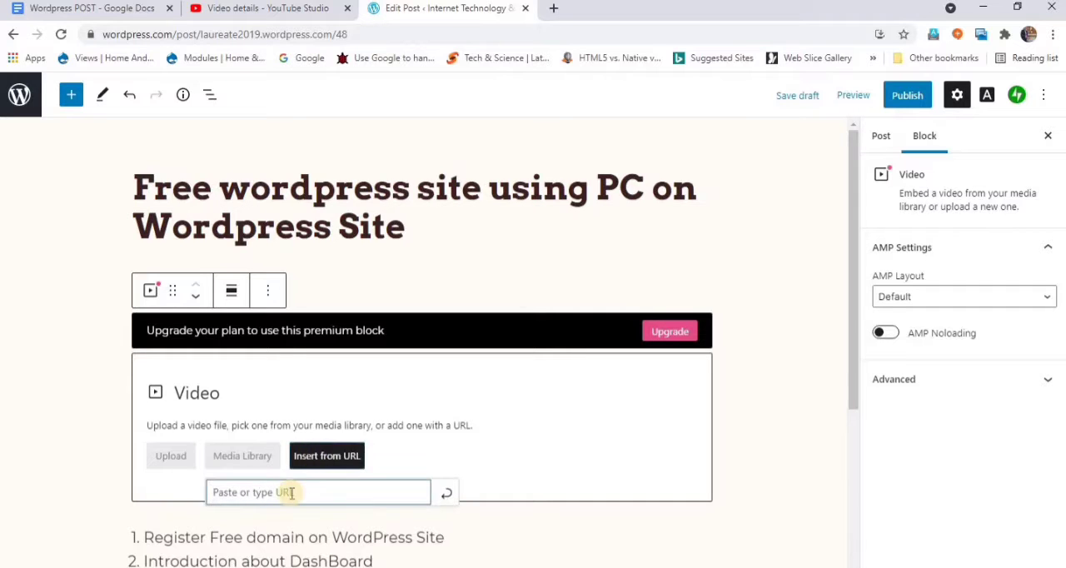
right_click(290, 496)
click(324, 393)
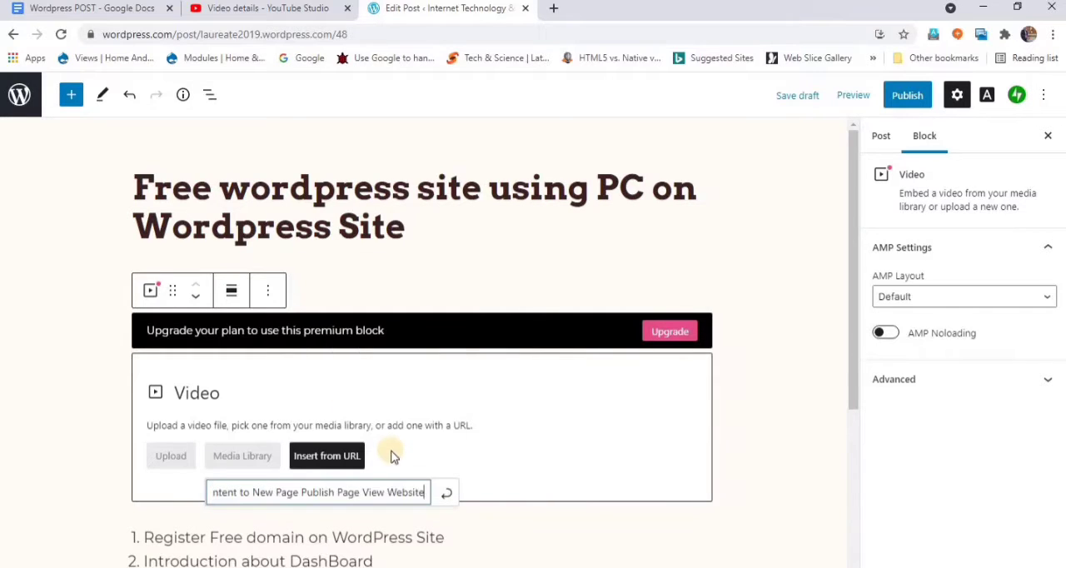
drag(421, 486, 205, 506)
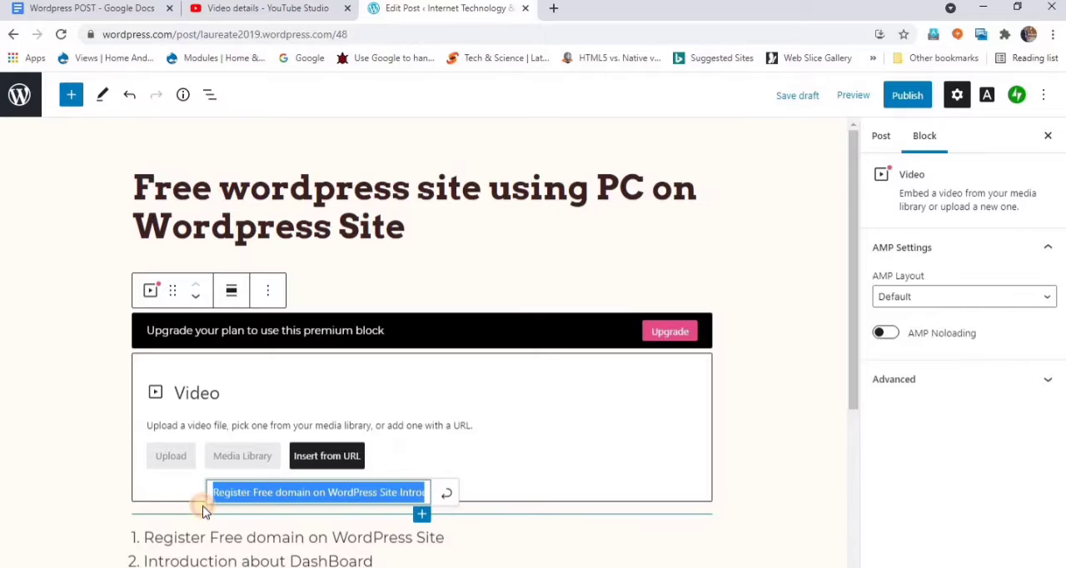
key(BackSpace)
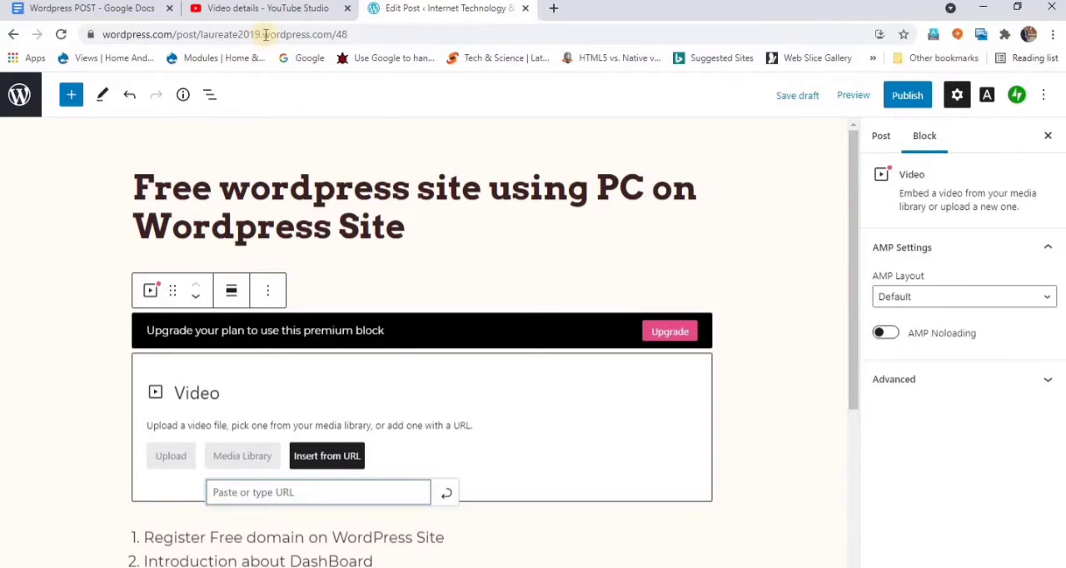
click(91, 8)
mouse_move(566, 355)
mouse_down()
mouse_move(404, 344)
mouse_move(400, 357)
mouse_up()
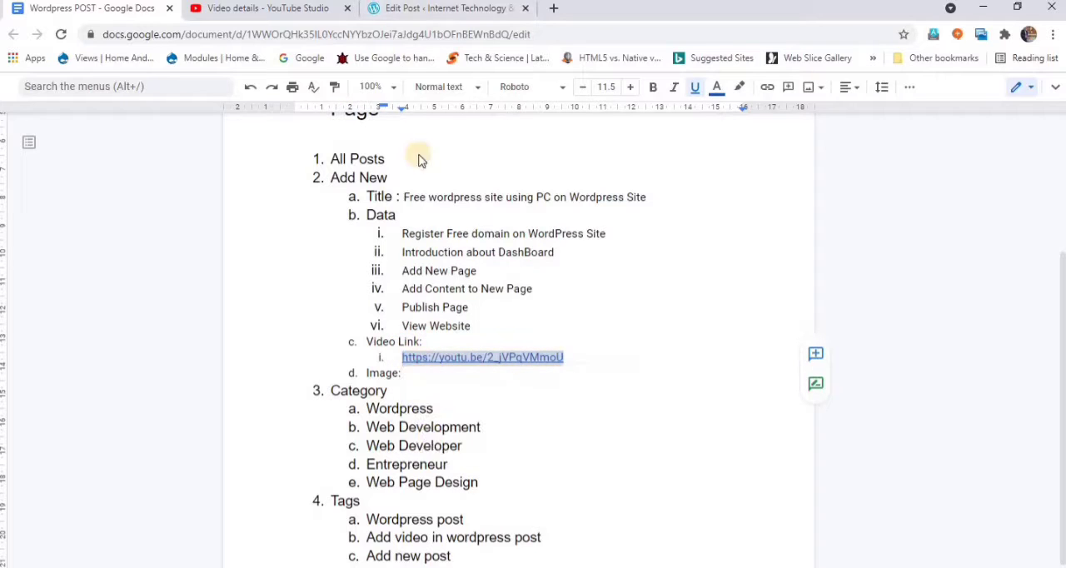
click(403, 9)
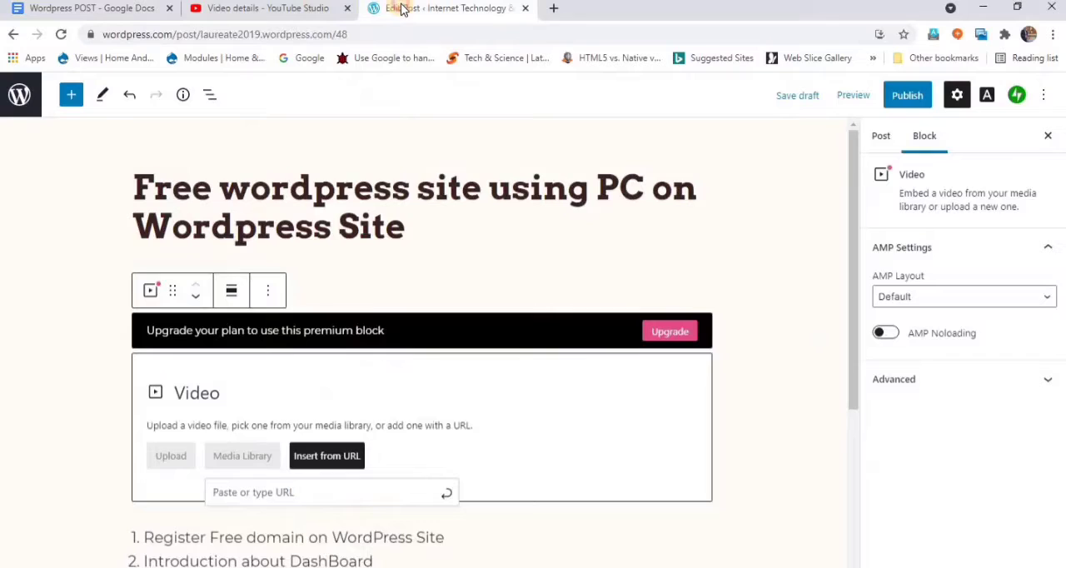
click(342, 493)
text(https://youtu.be/2_jVPqVMnoU)
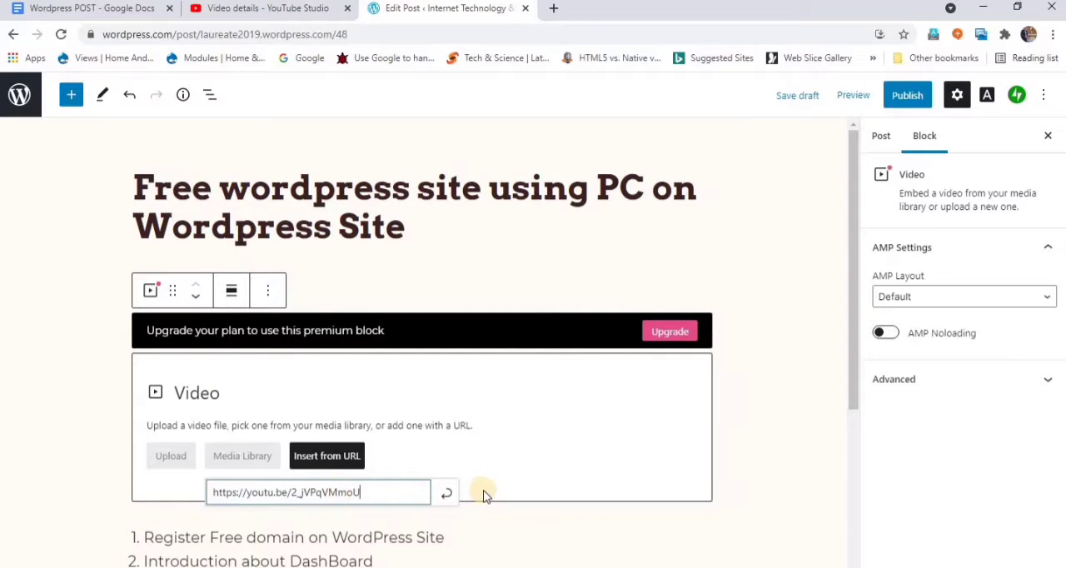
click(454, 494)
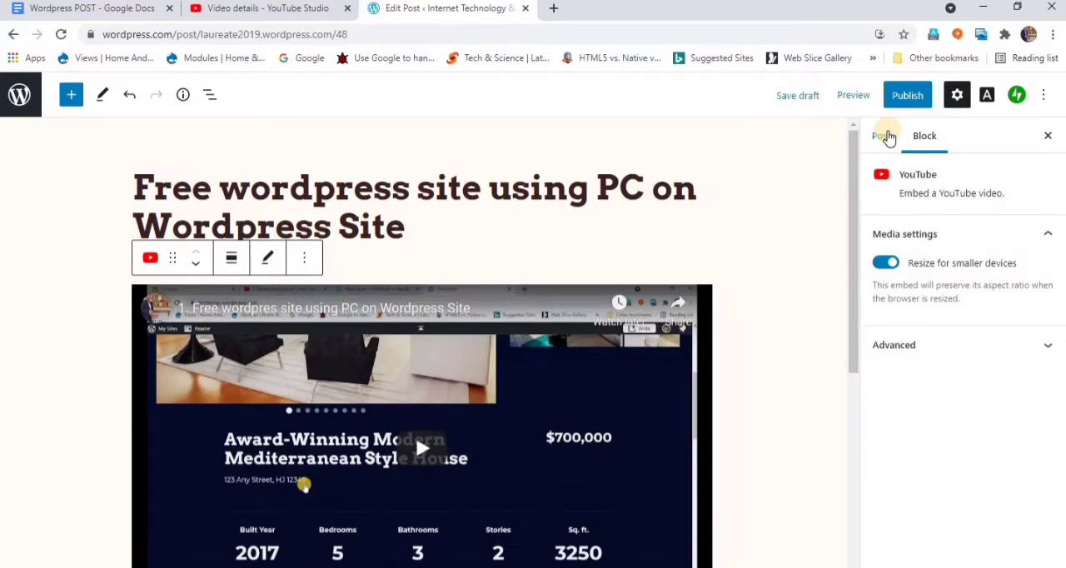
- Set the post's publish time to 4:30 PM on 30 May 2021
click(917, 348)
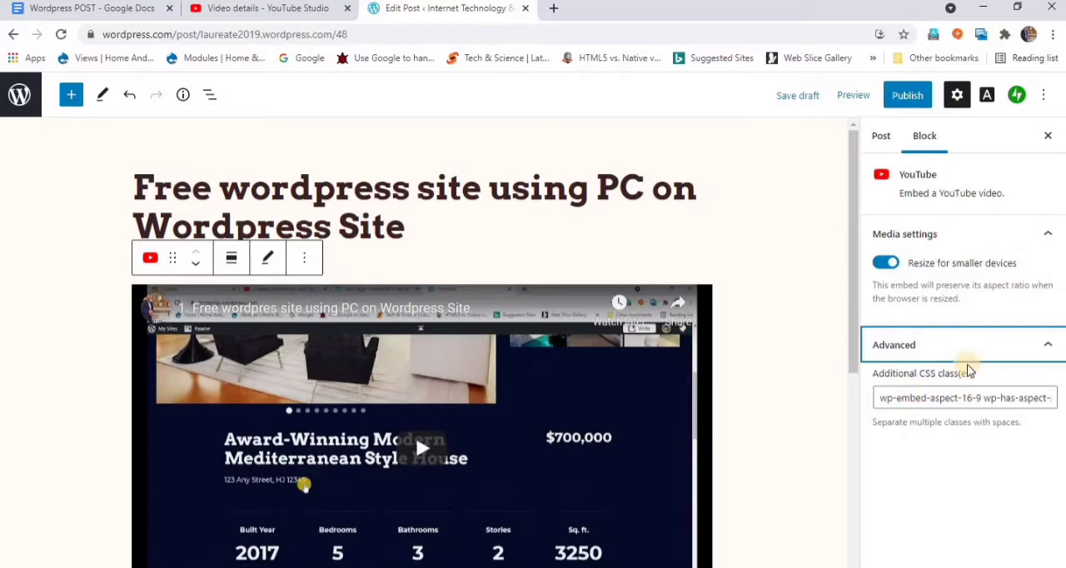
click(881, 138)
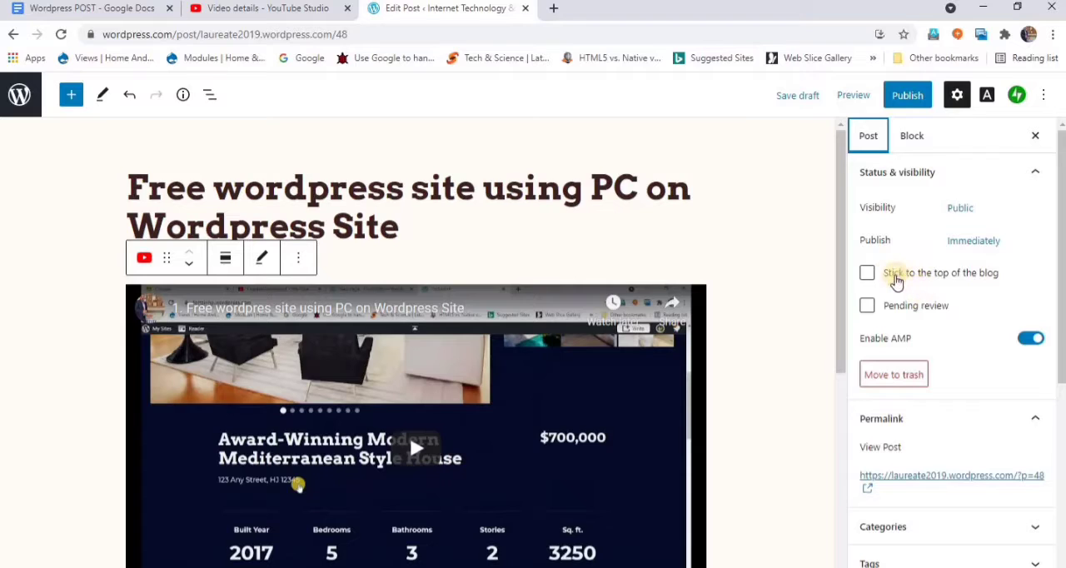
click(965, 249)
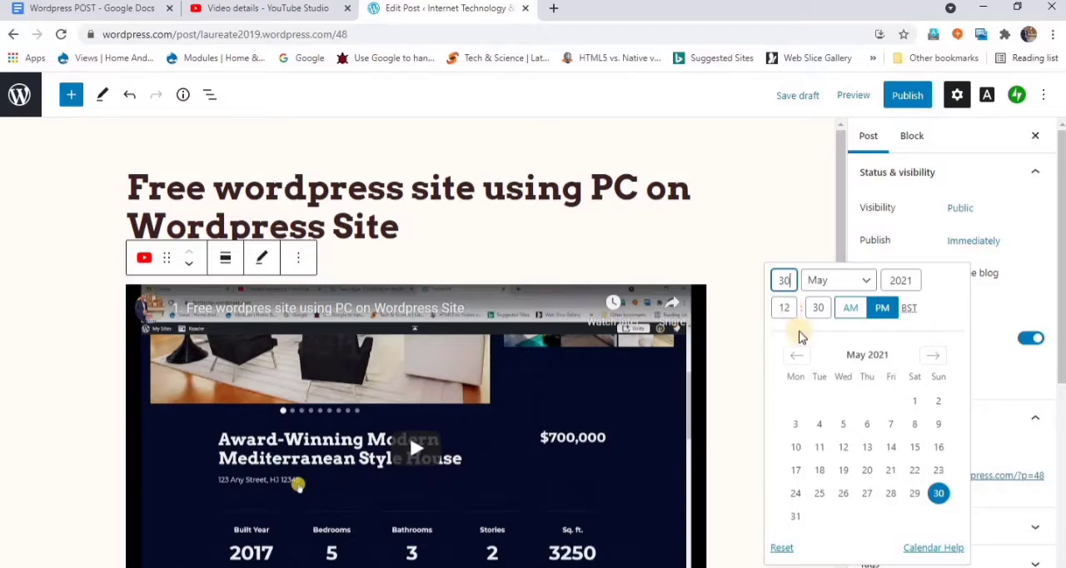
click(789, 307)
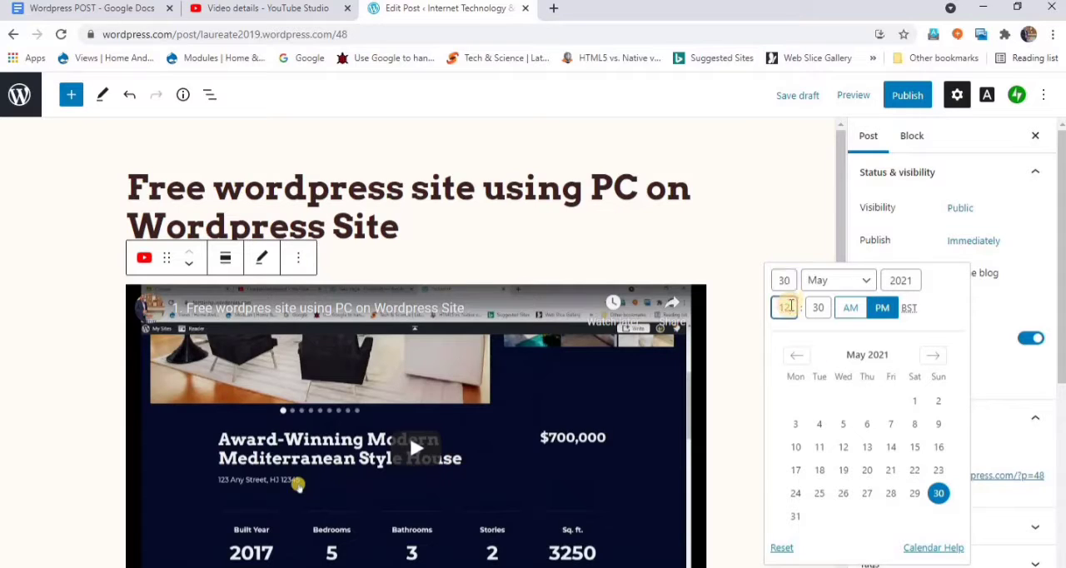
drag(788, 306, 773, 307)
text(4)
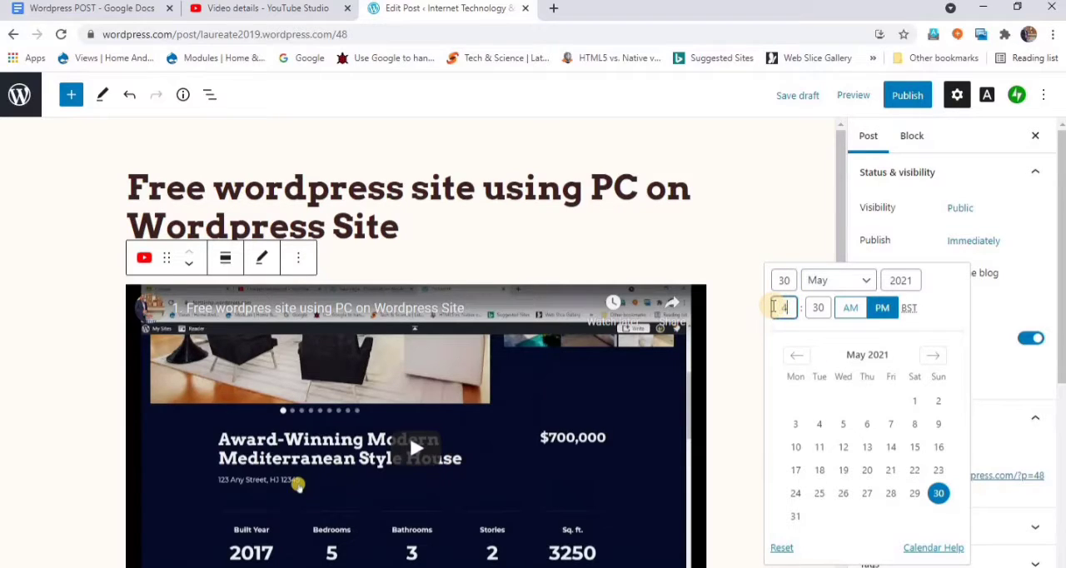
click(884, 309)
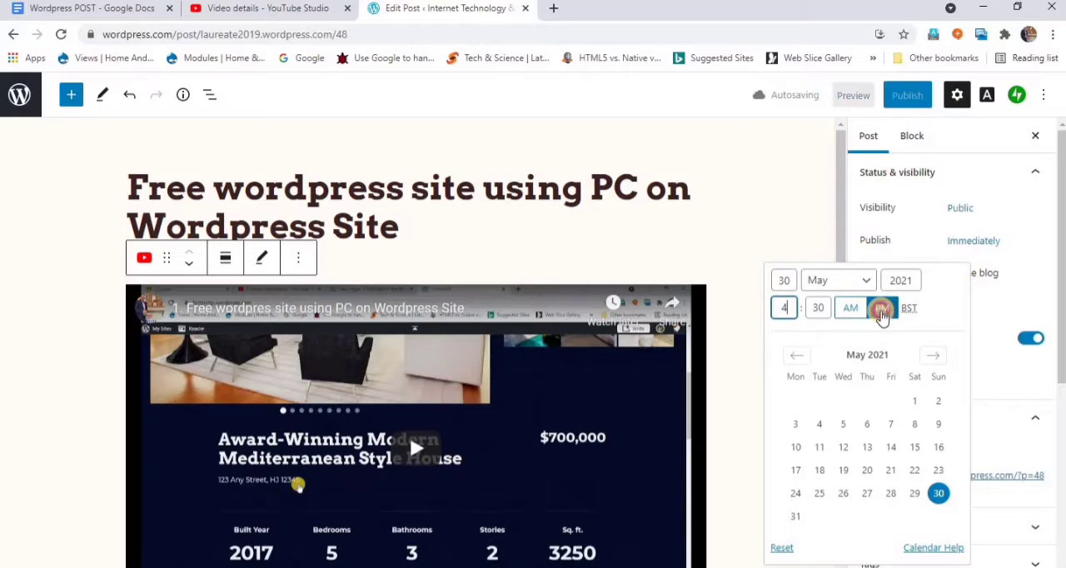
click(1007, 214)
- Assign the post to the Web development and Wordpress categories
scroll(921, 364, down, 3)
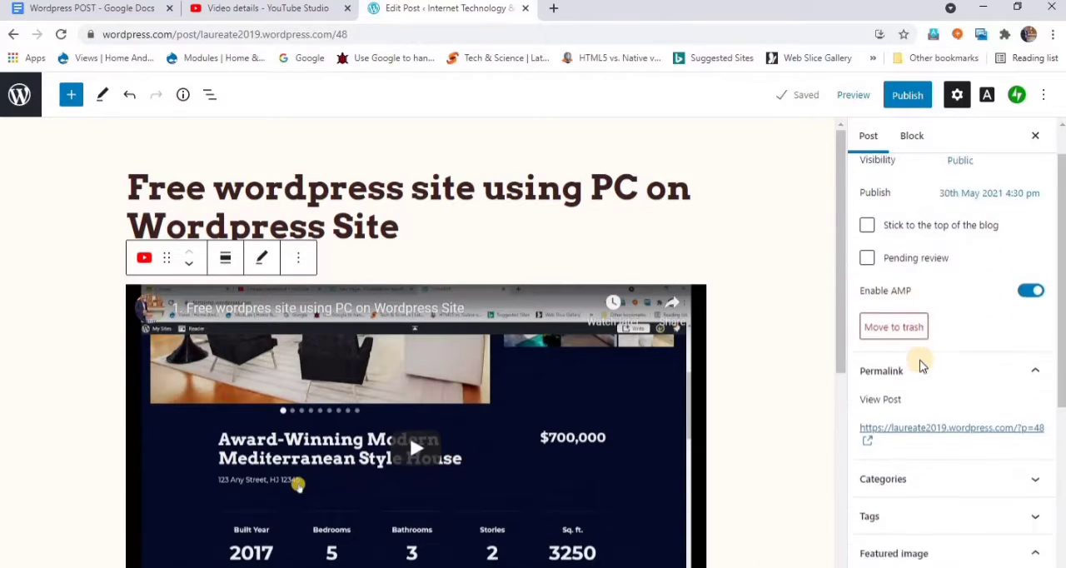
click(921, 309)
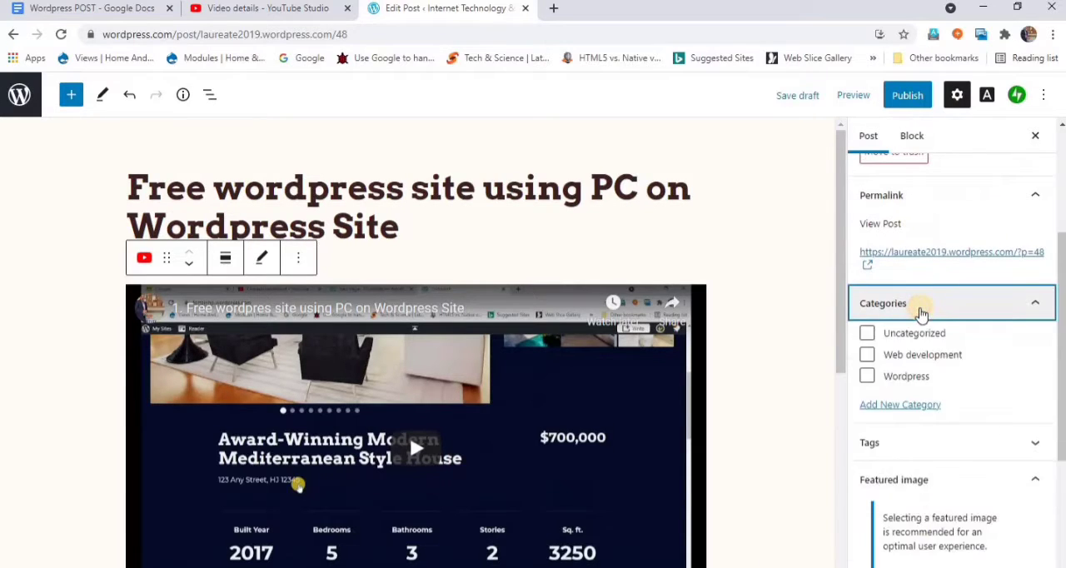
click(867, 354)
click(867, 376)
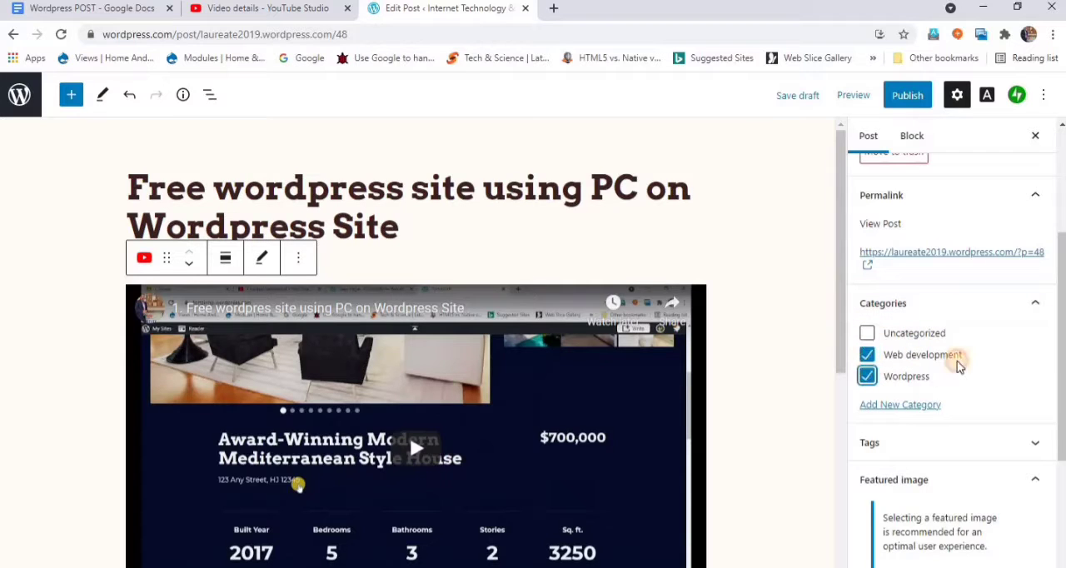
click(1035, 304)
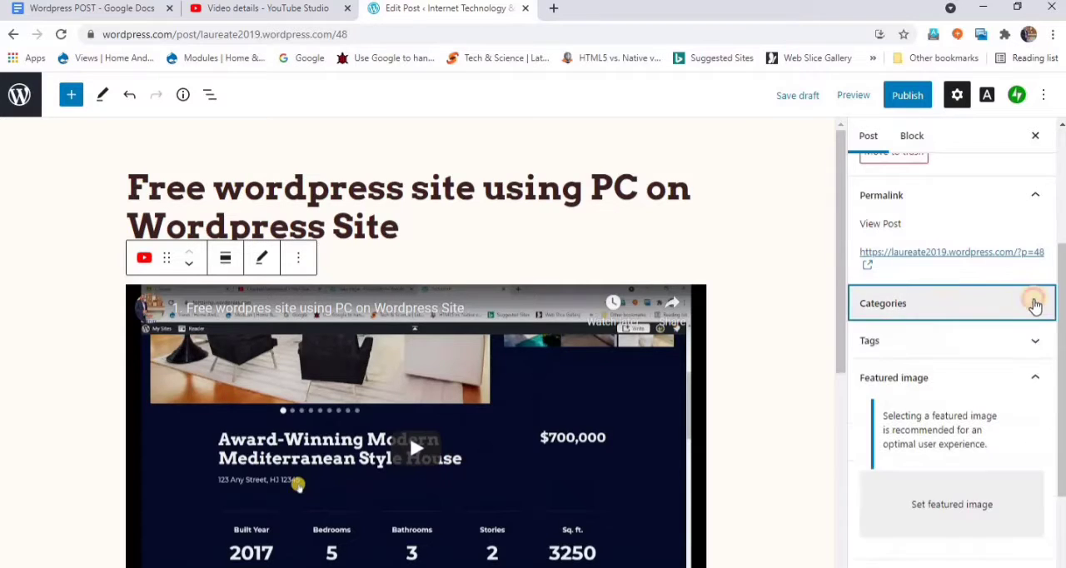
click(1033, 305)
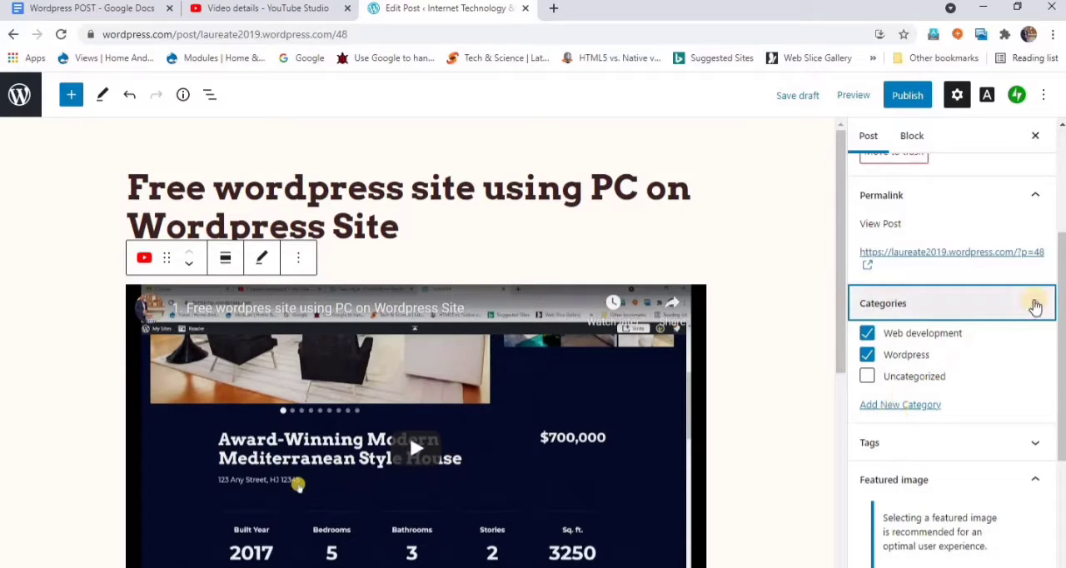
click(1032, 303)
- Copy "Wordpress post" from the Google Docs tag list and add it as a tag on the post
click(1032, 341)
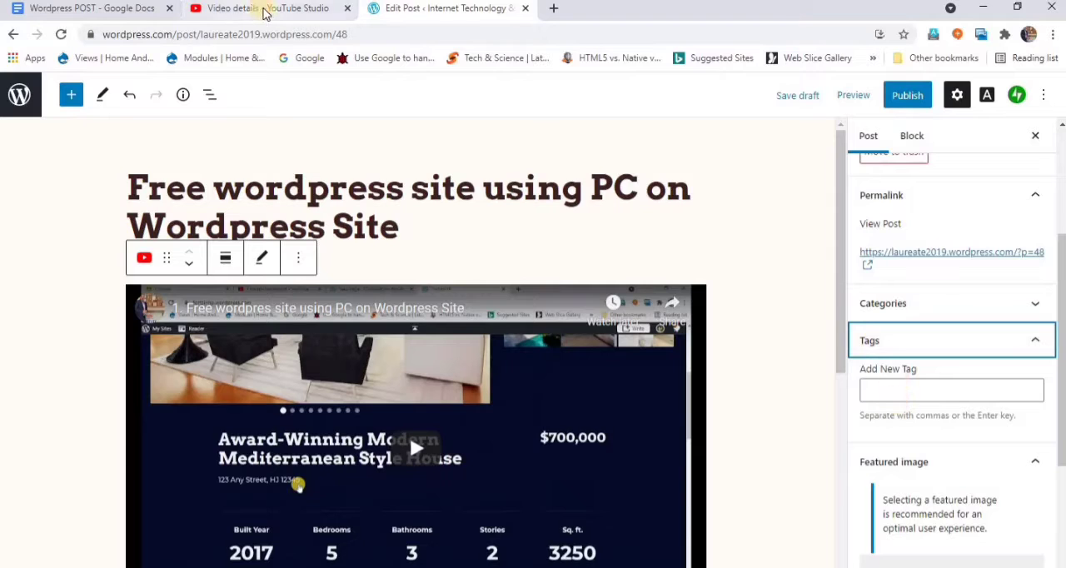
click(118, 10)
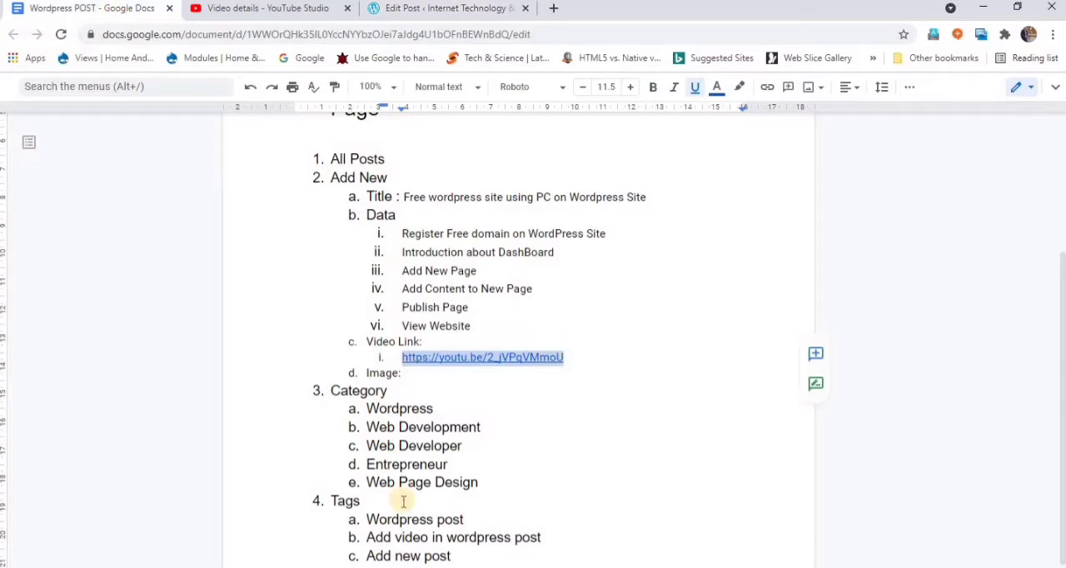
click(366, 518)
shift+click(475, 518)
key(ctrl+c)
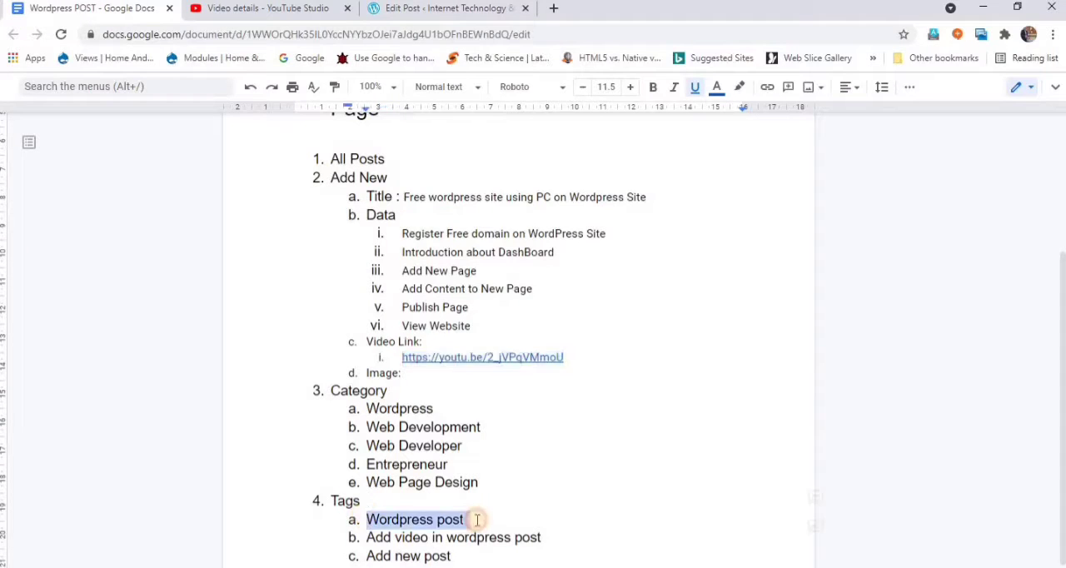
click(446, 8)
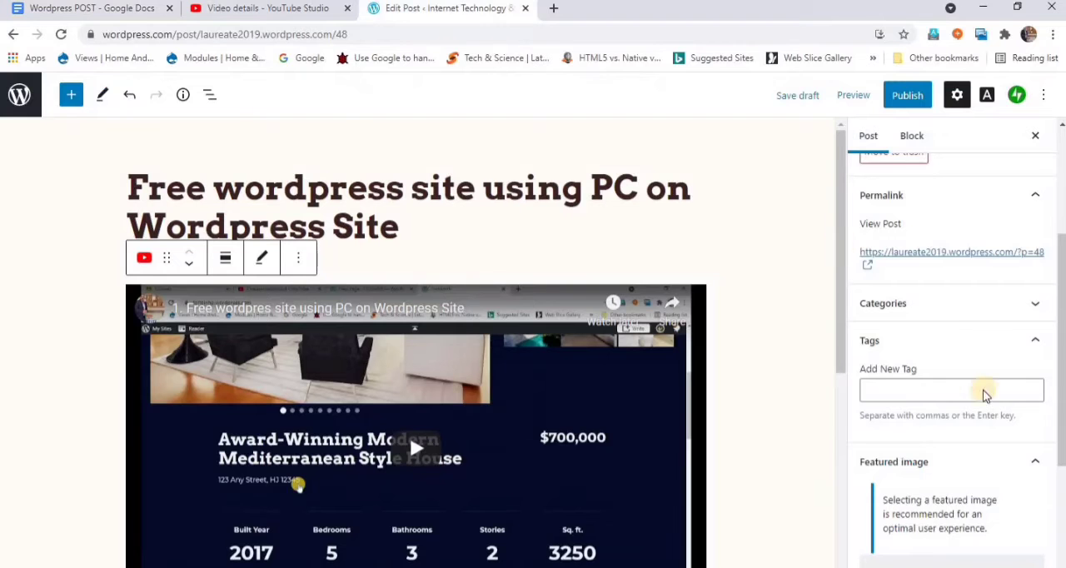
click(931, 395)
key(ctrl+v)
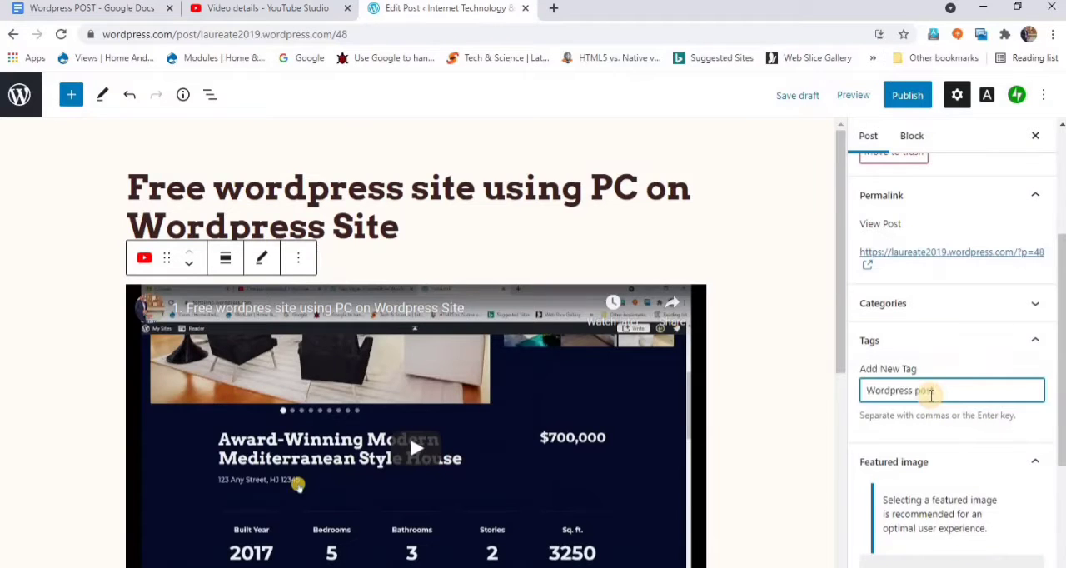
key(Return)
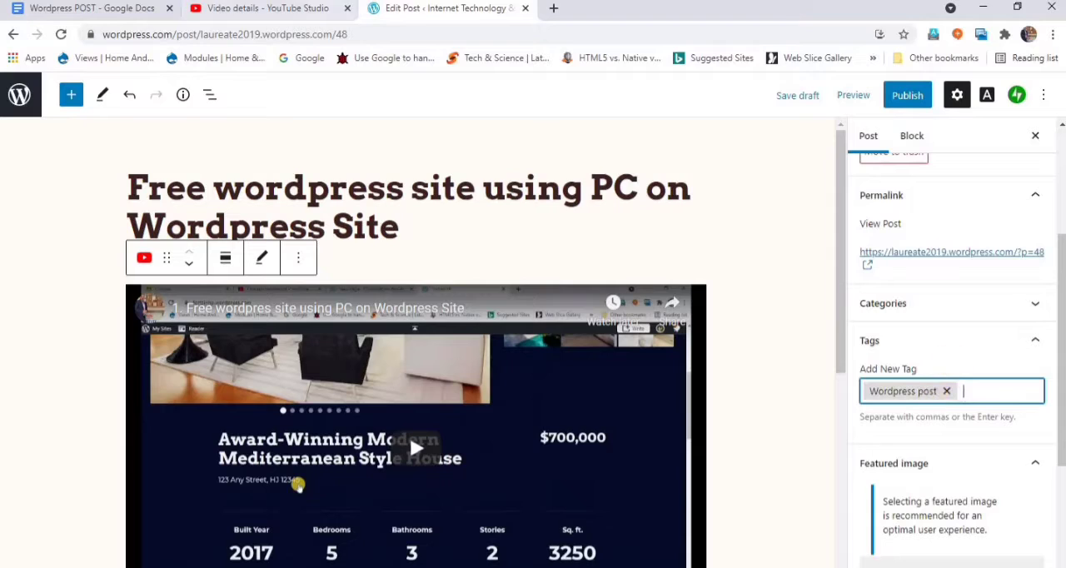
- Copy "Add video in wordpress post" from the Google Docs outline and add it as a second post tag
click(133, 15)
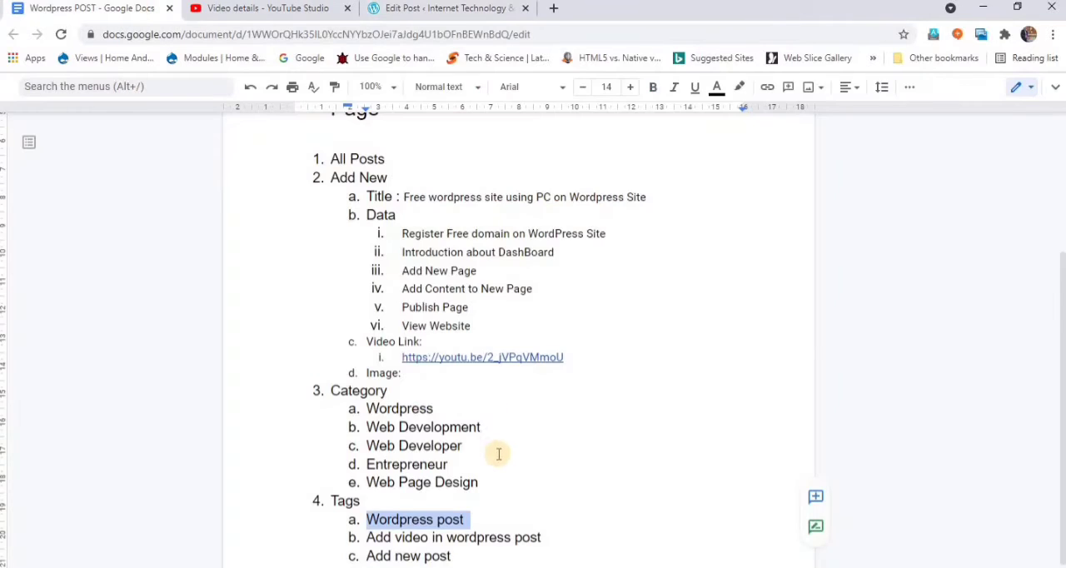
drag(367, 540, 547, 535)
key(ctrl+c)
click(468, 9)
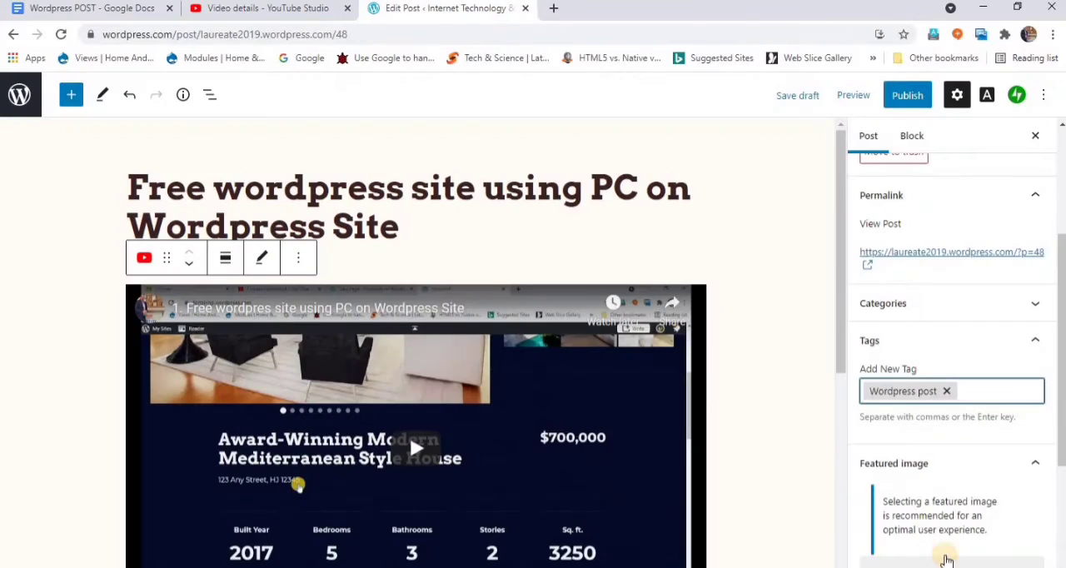
click(998, 393)
key(ctrl+v)
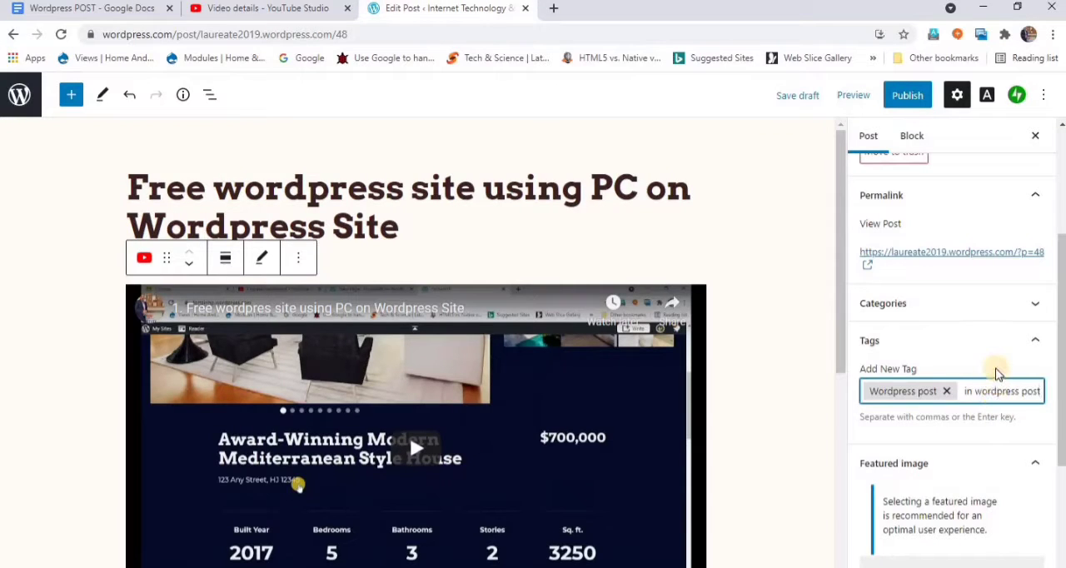
key(Return)
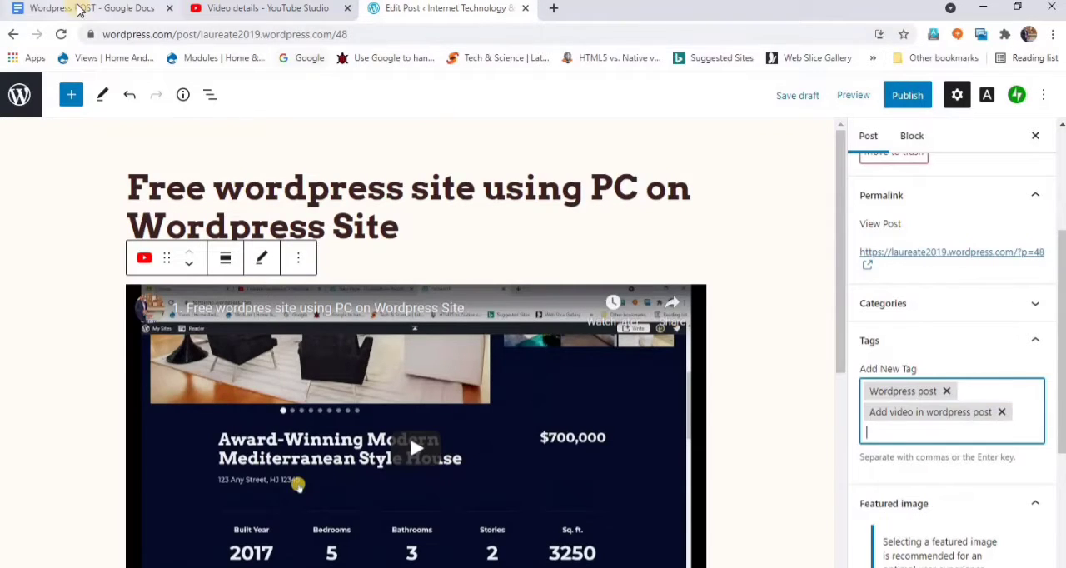
- Copy "Add new post" from the Google Docs tag list and add it as a third tag on the post
click(73, 9)
drag(450, 555, 366, 555)
key(ctrl+c)
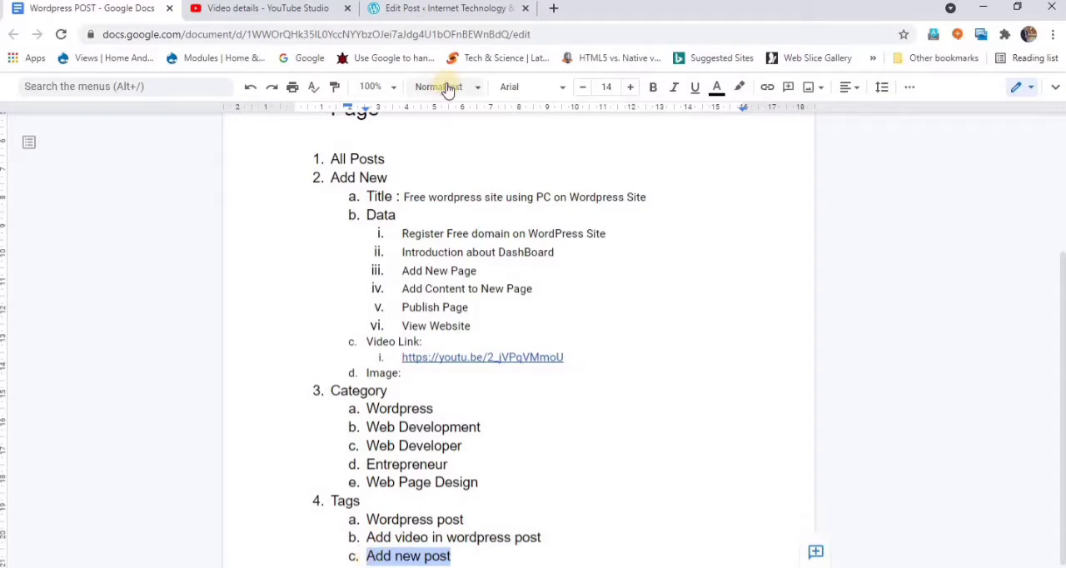
click(450, 11)
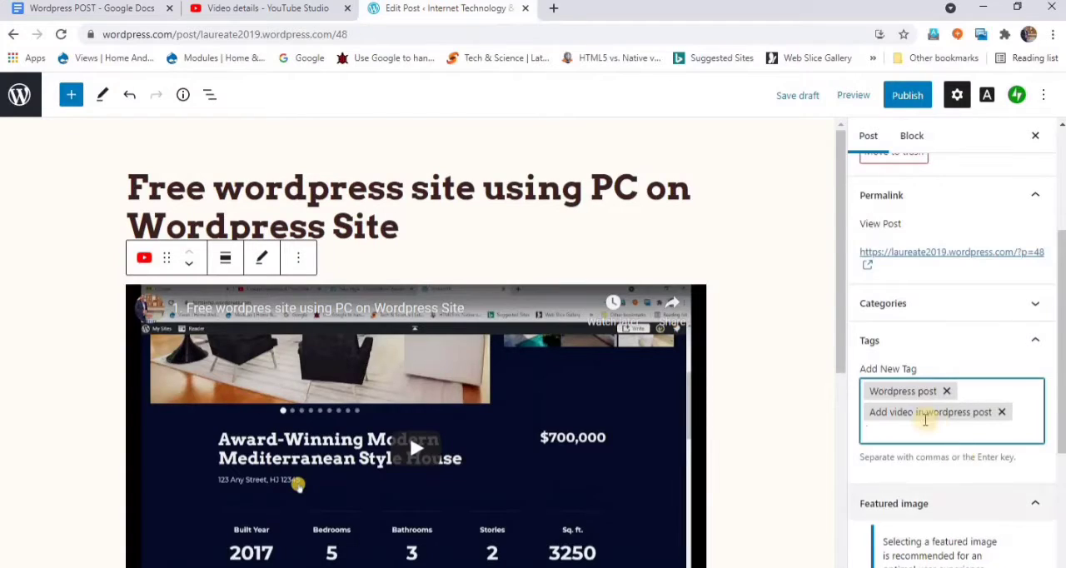
click(924, 430)
key(ctrl+v)
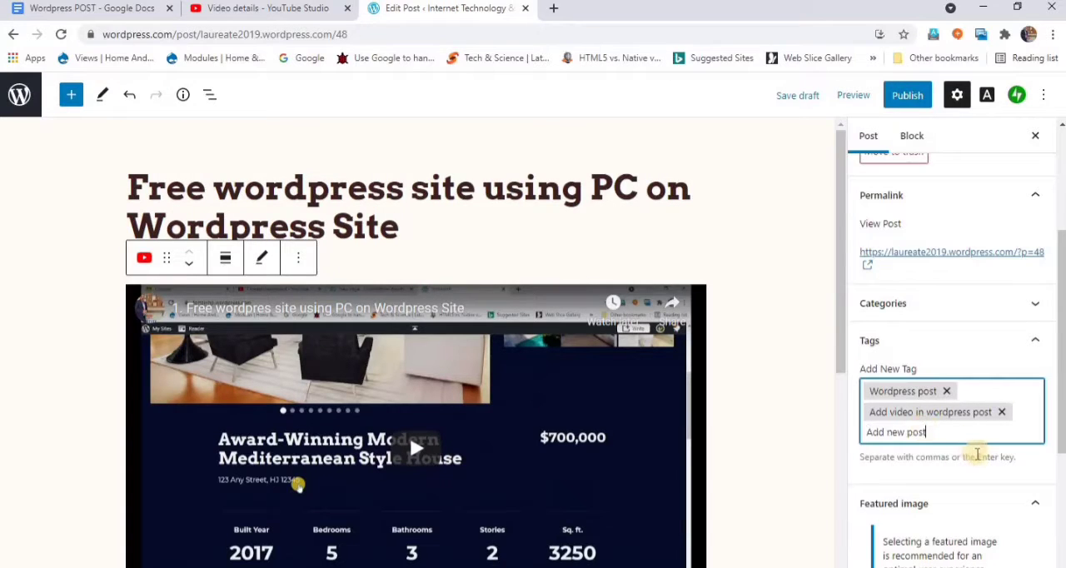
key(Return)
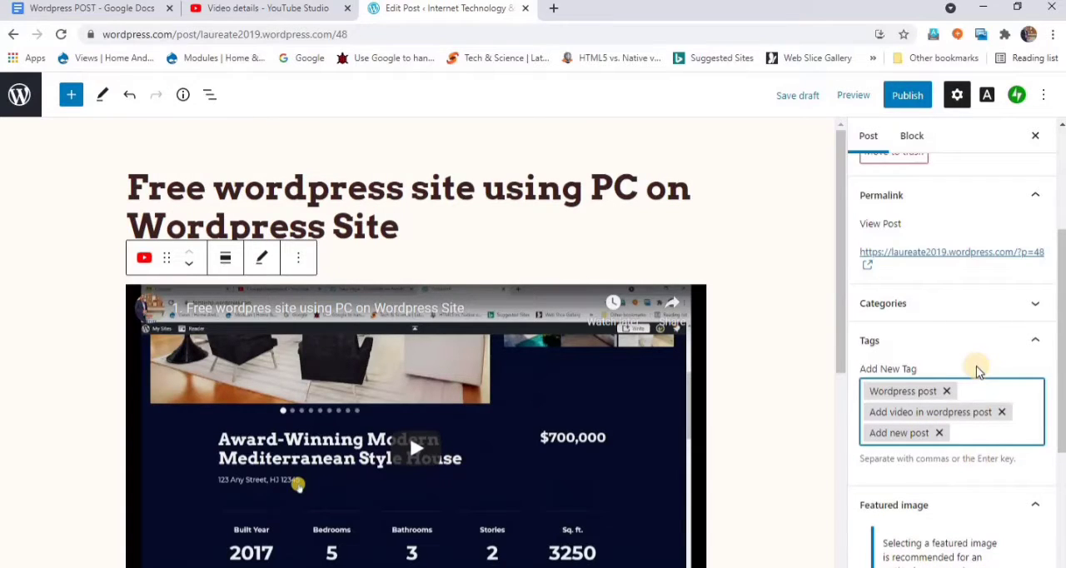
- Publish the post with its current settings and confirm the publication
scroll(958, 392, down, 3)
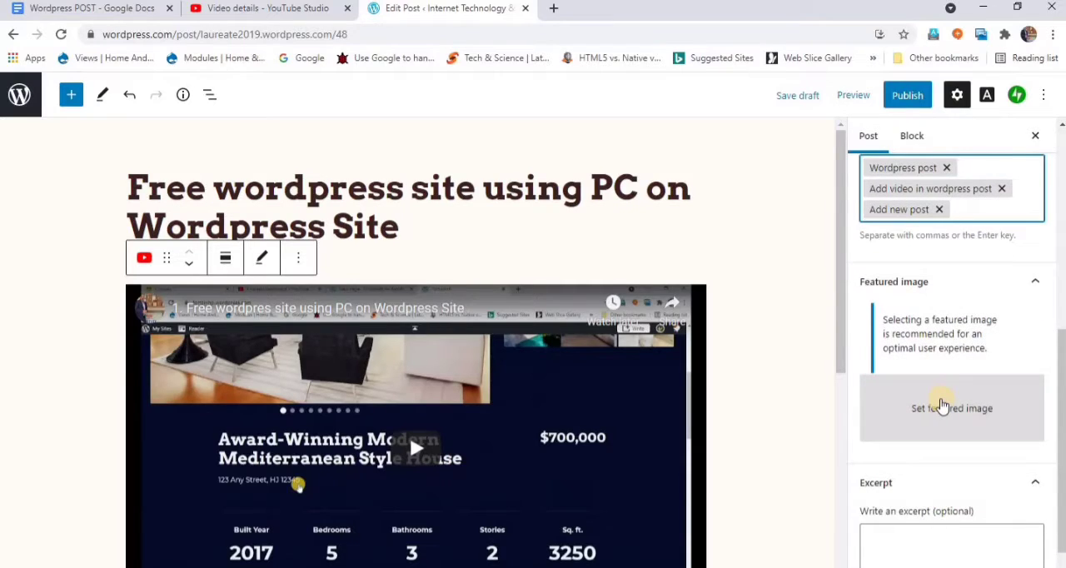
scroll(938, 412, down, 2)
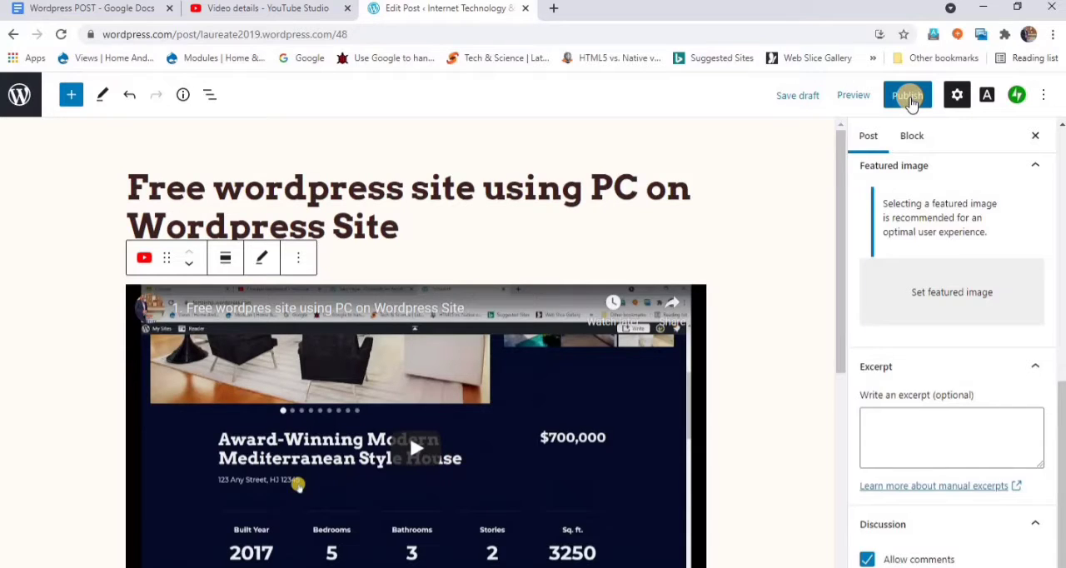
click(909, 97)
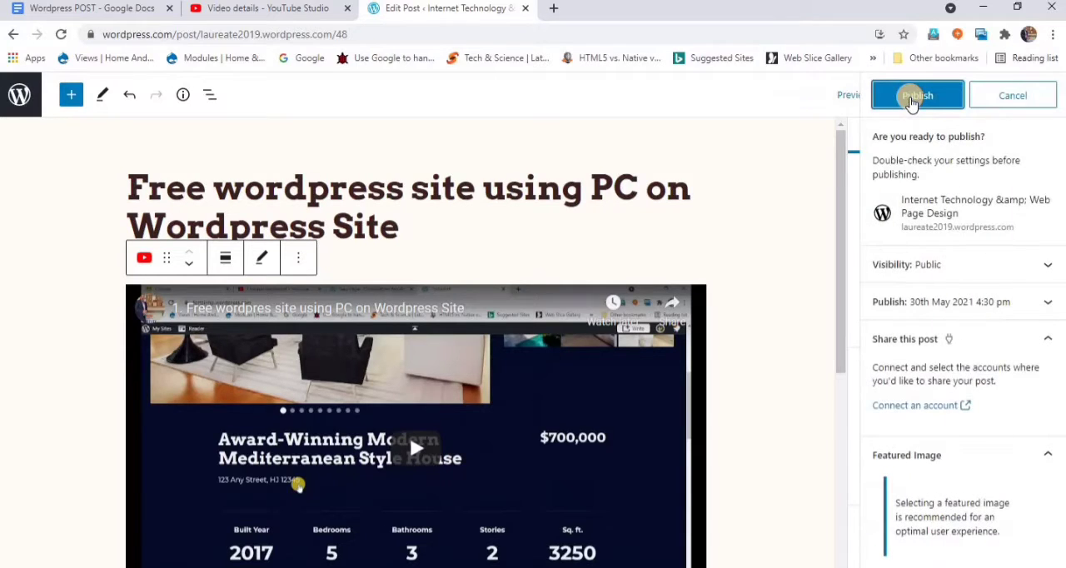
click(911, 99)
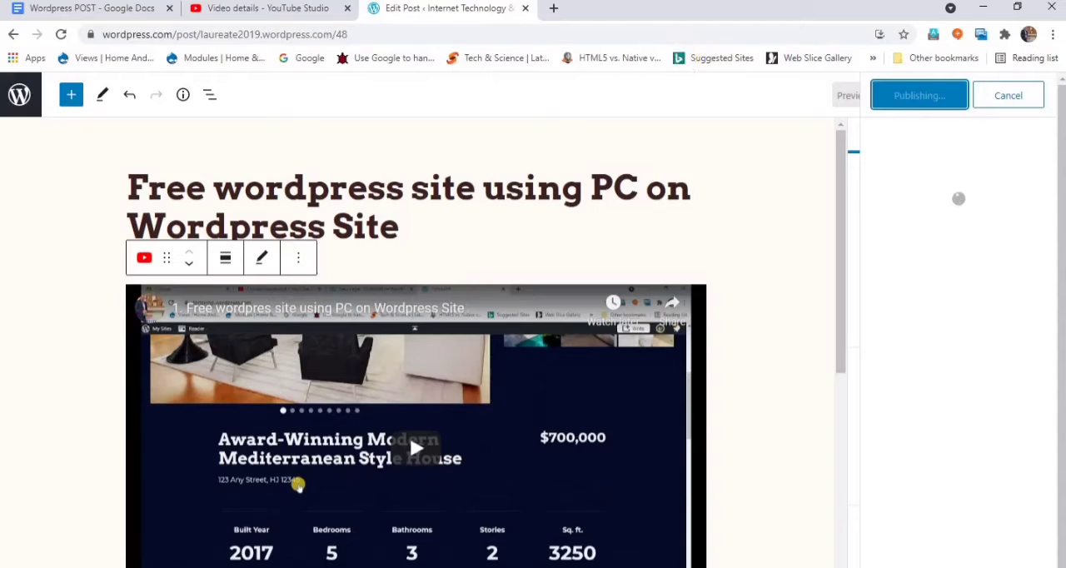
- Search Google Images for "wordpress post" in a new browser tab
click(553, 8)
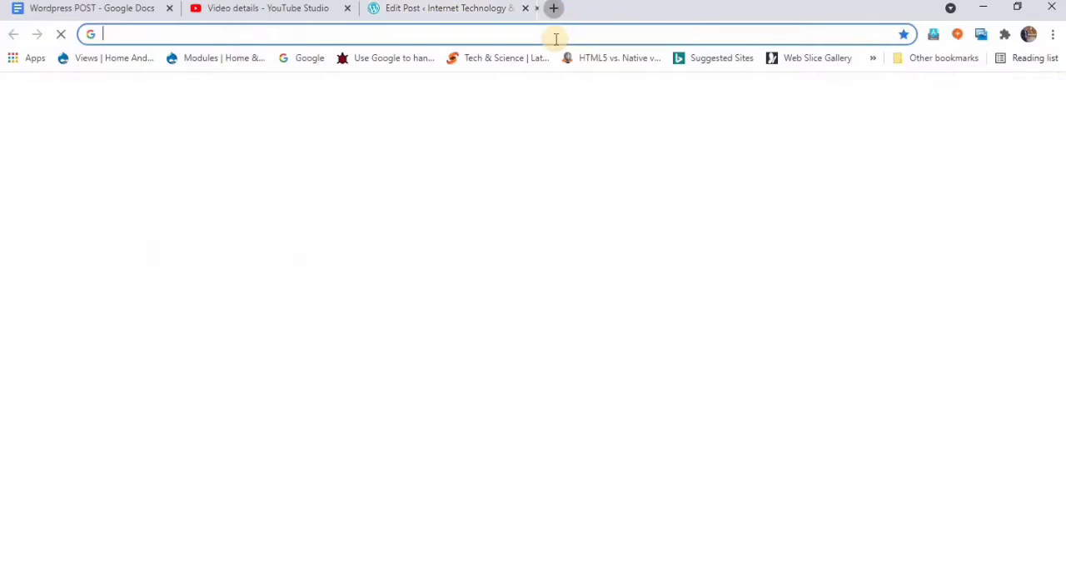
text(wordpress)
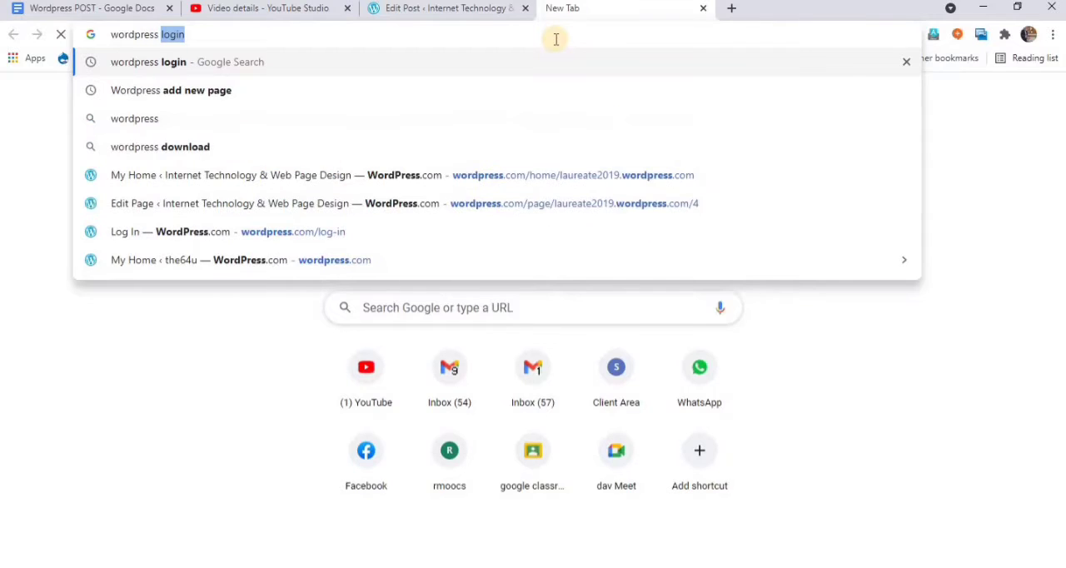
text( post)
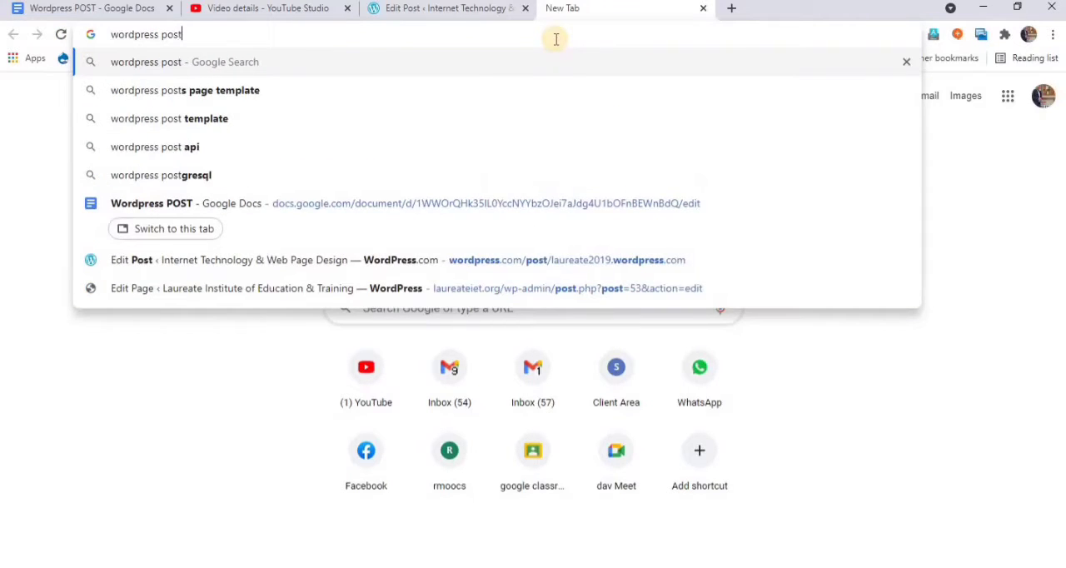
key(Return)
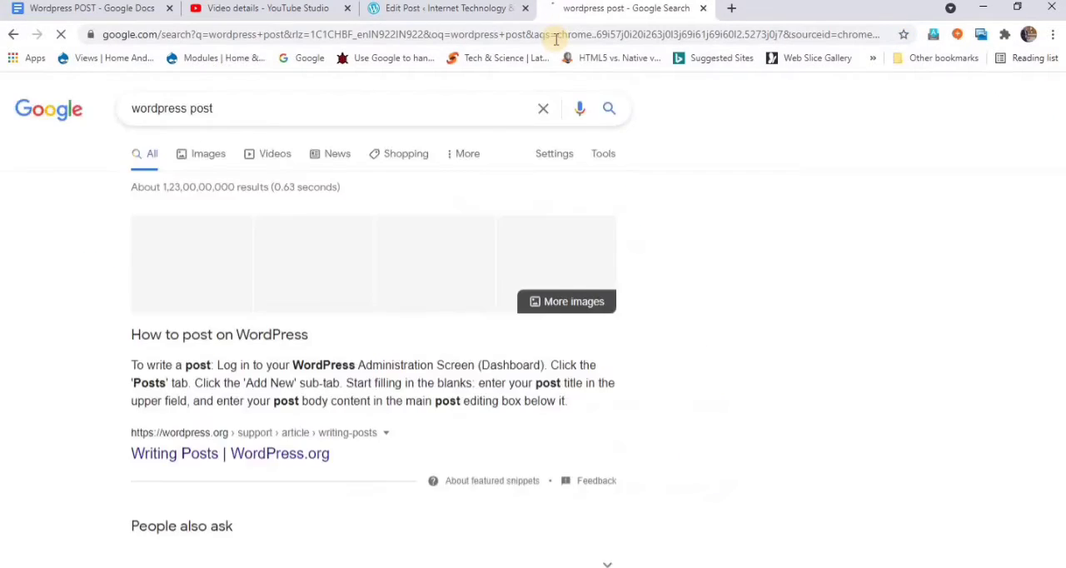
click(208, 154)
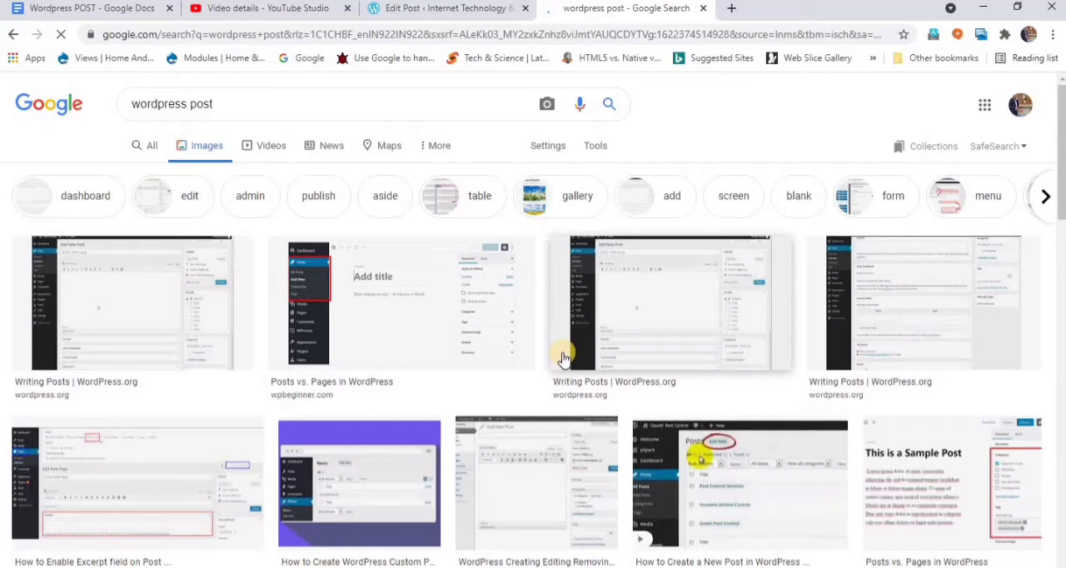
- Open the Theme Fusion image "Understanding WordPress Posts and Pages" from the results and copy its image address
scroll(563, 356, down, 7)
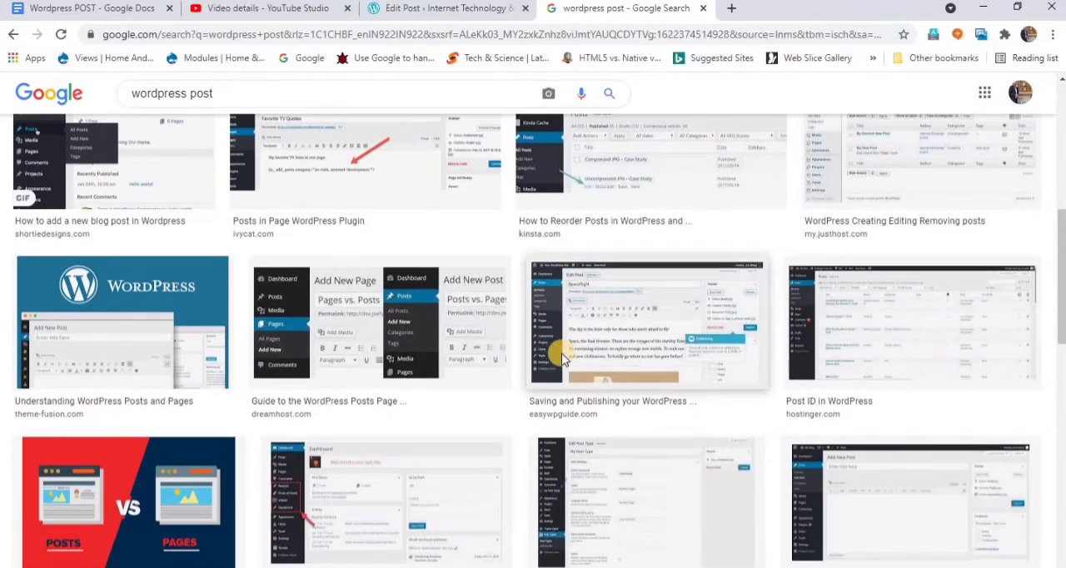
click(133, 302)
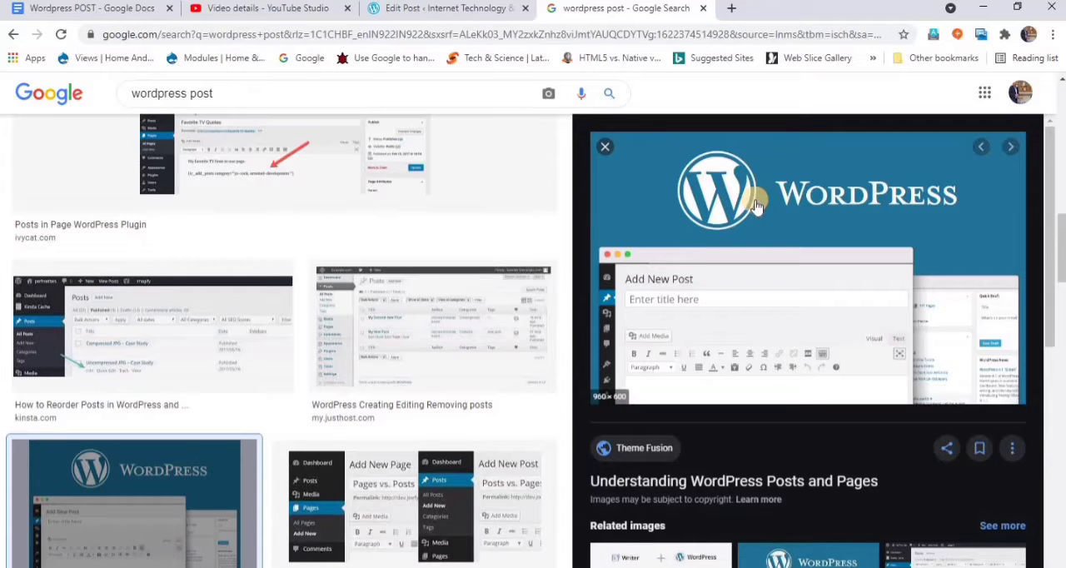
right_click(755, 205)
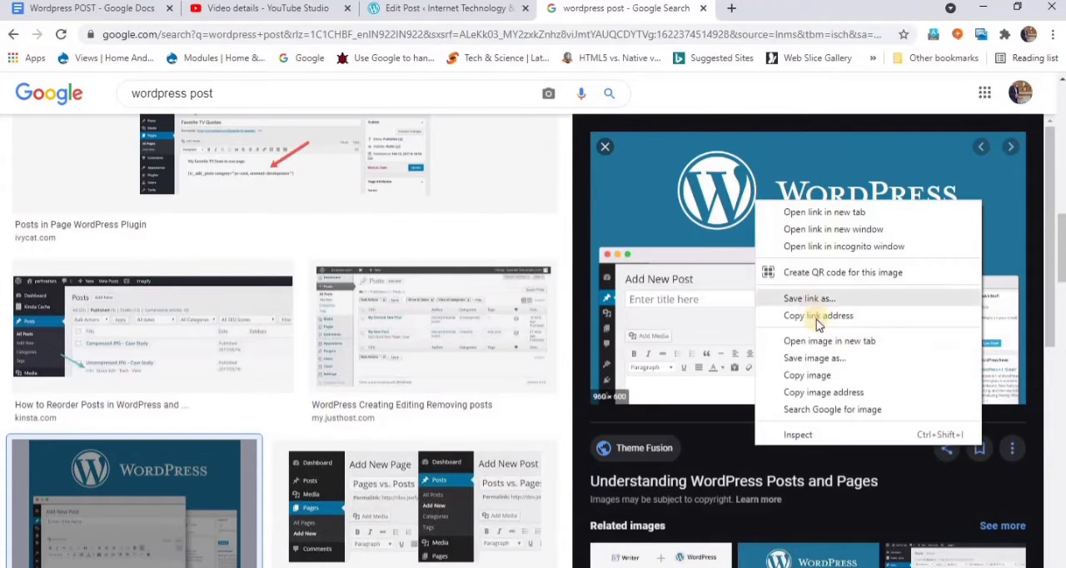
click(829, 393)
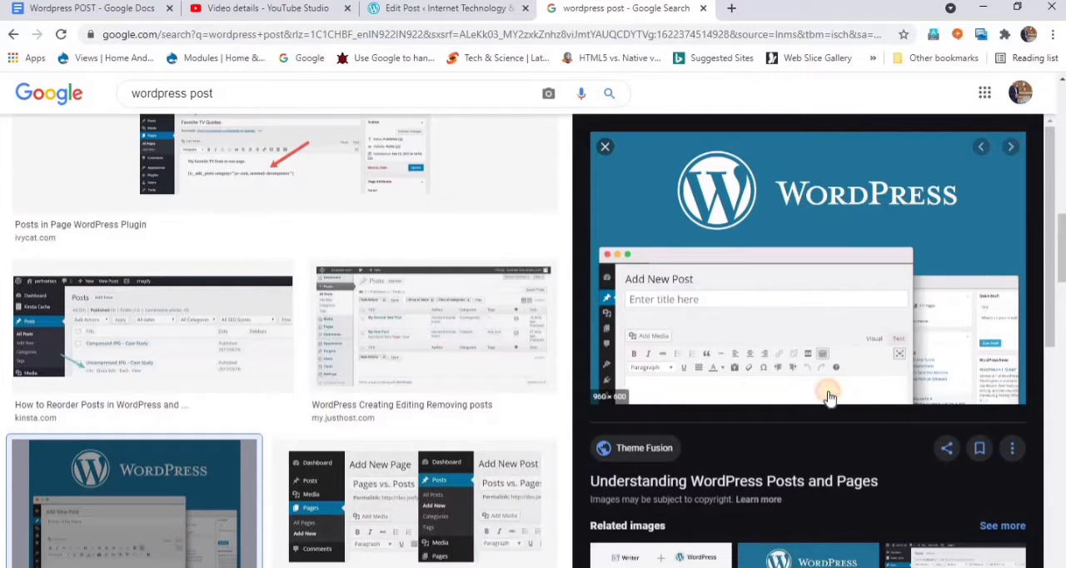
- Return to the WordPress post editor, dismiss the publish confirmation, and open the Media Library for the featured image
click(442, 12)
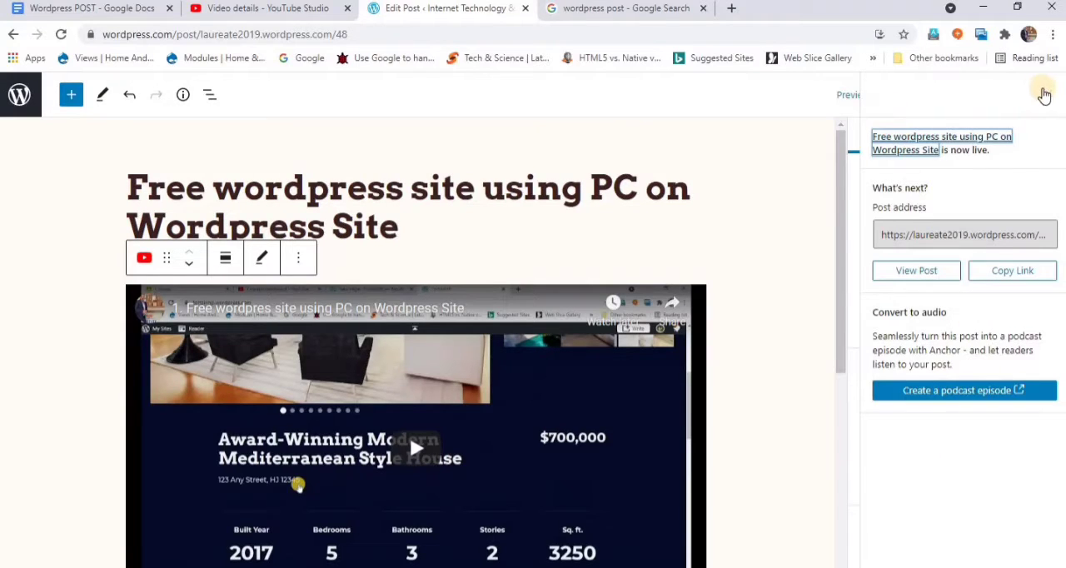
click(1044, 95)
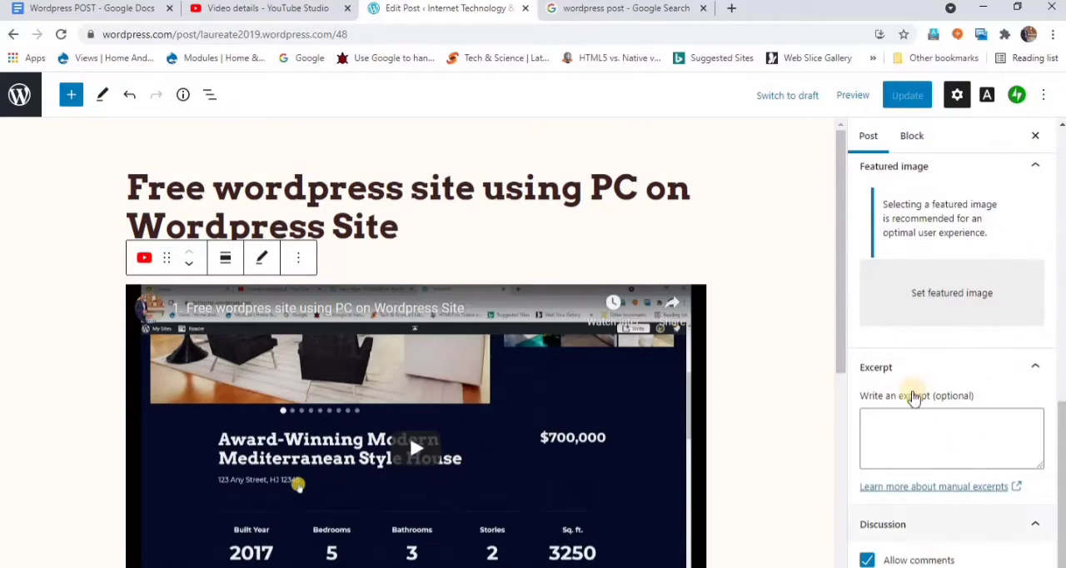
click(877, 564)
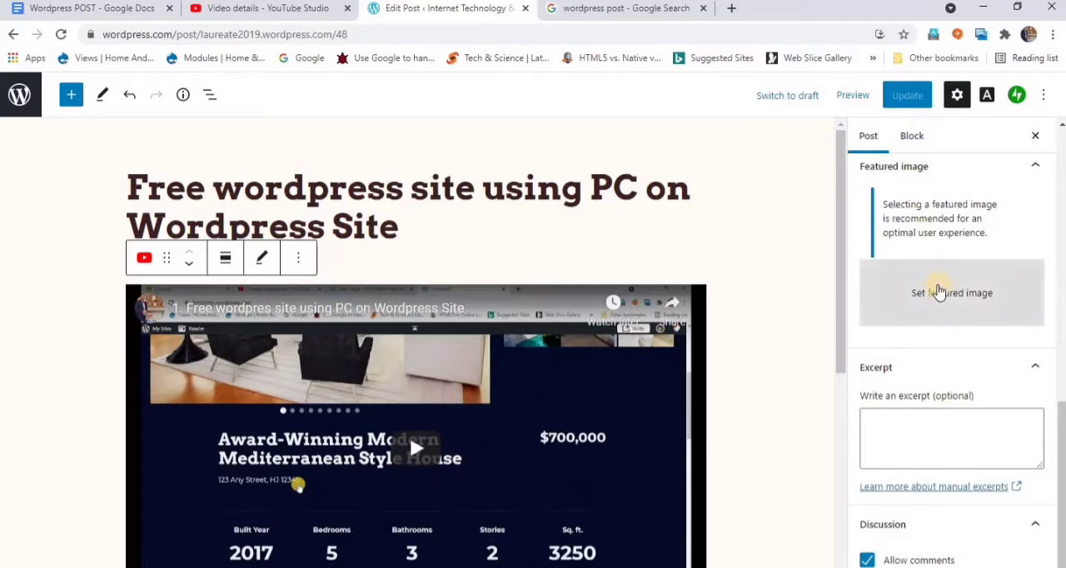
click(938, 291)
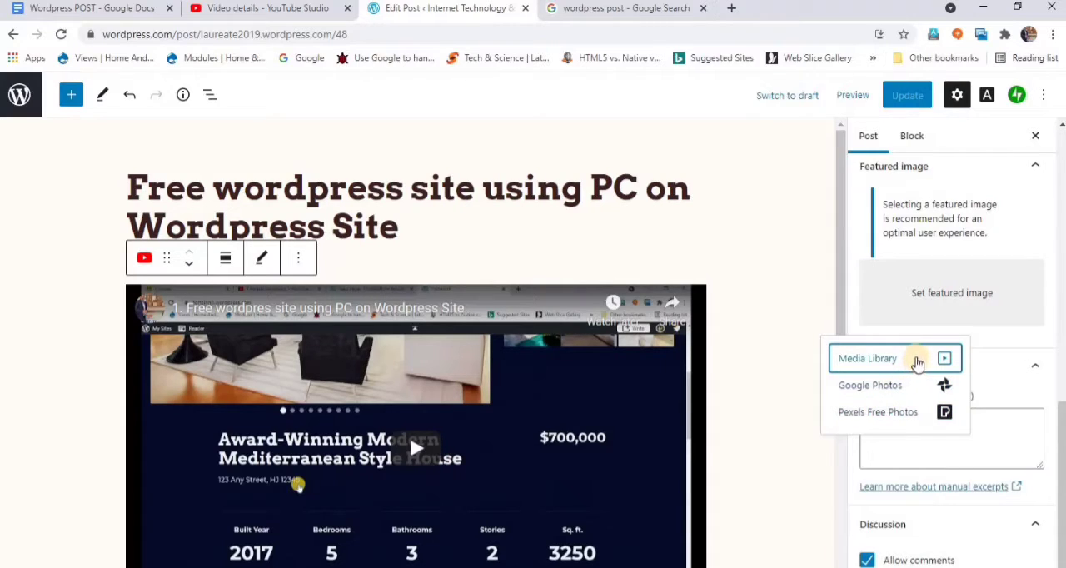
click(916, 360)
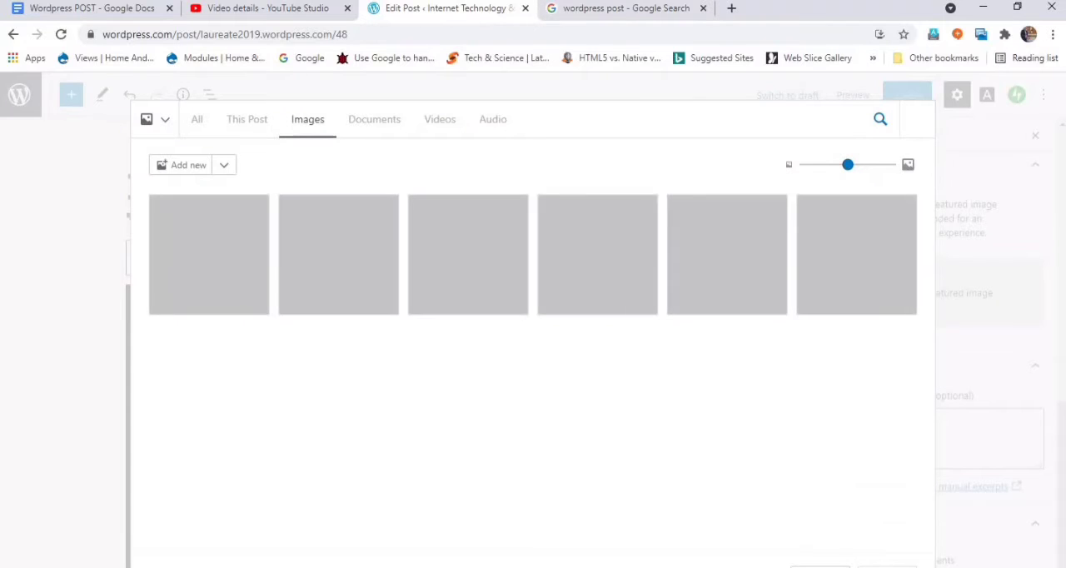
- Save the Theme Fusion image from the Google results to the Desktop as the PNG file WordPress-Posts-vs-Pages
click(666, 12)
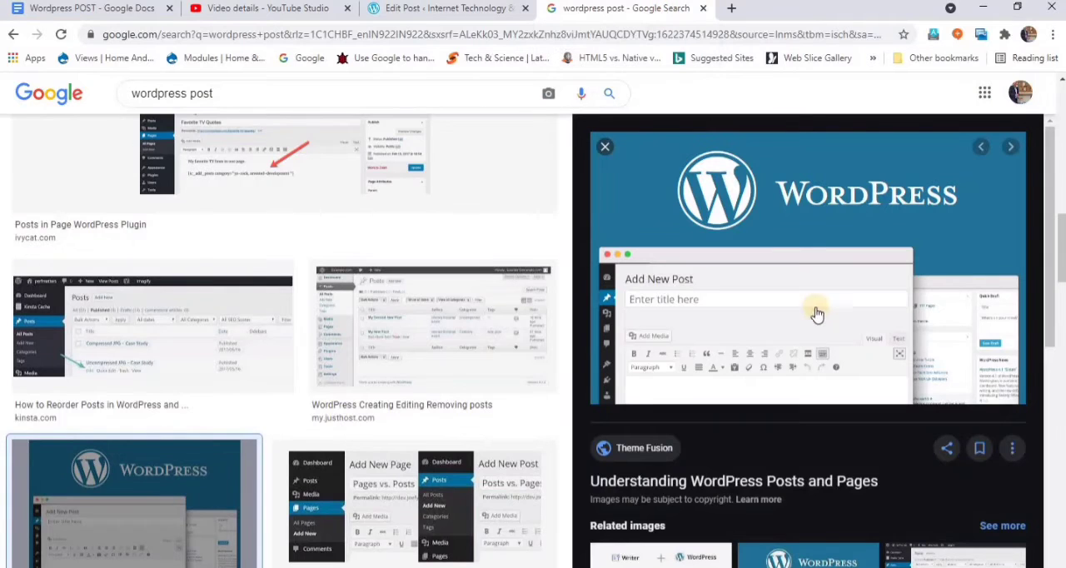
right_click(775, 216)
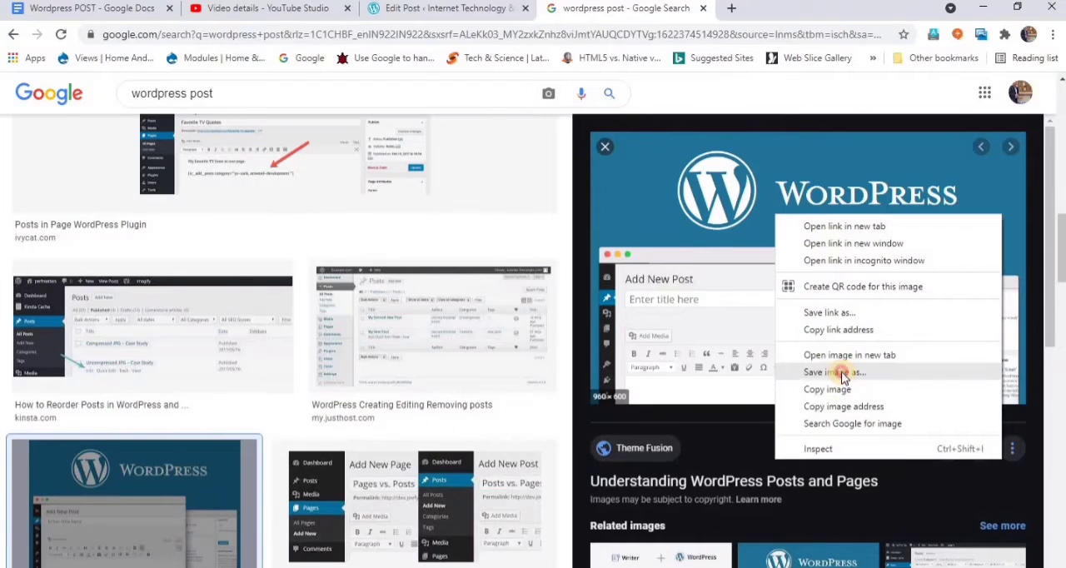
click(835, 372)
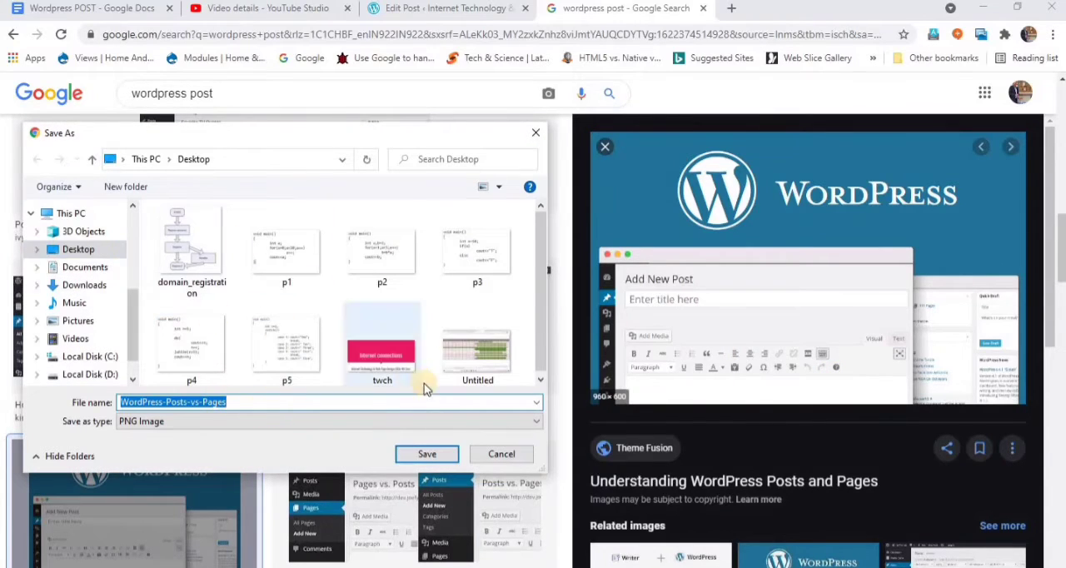
click(429, 453)
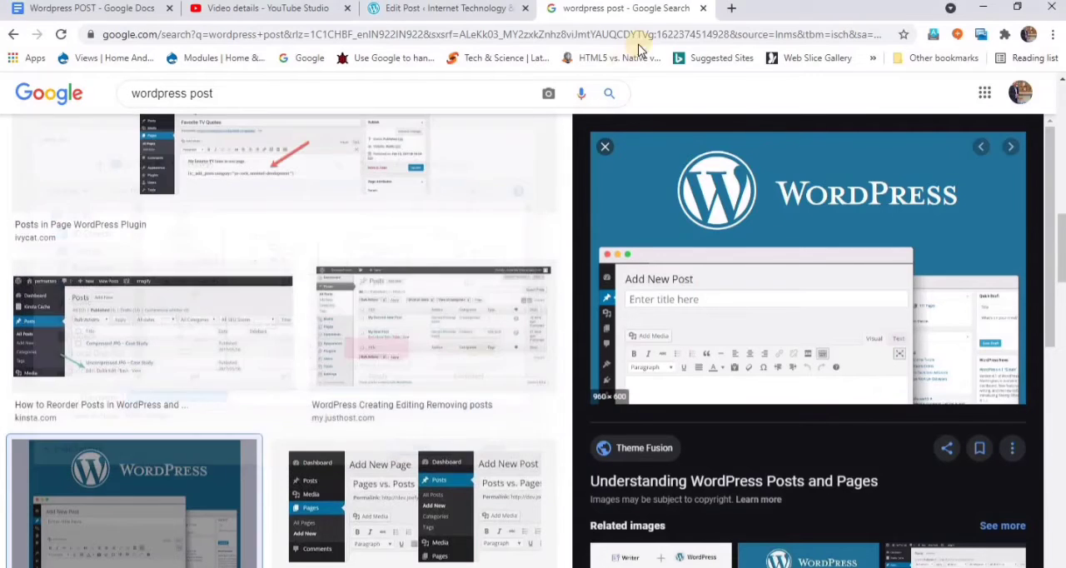
- Open Google Drive in a new browser tab and look in the Classroom folder for "BCA 4th Sem Internet Technology and Web Page Design"
click(731, 8)
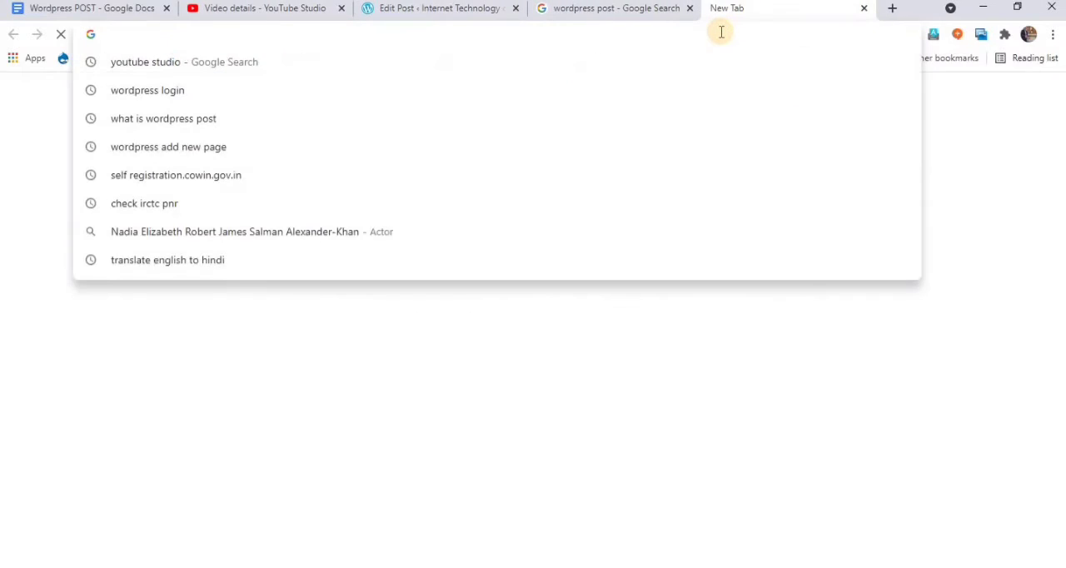
text(drive.google.com/drive/u/0/my-drive)
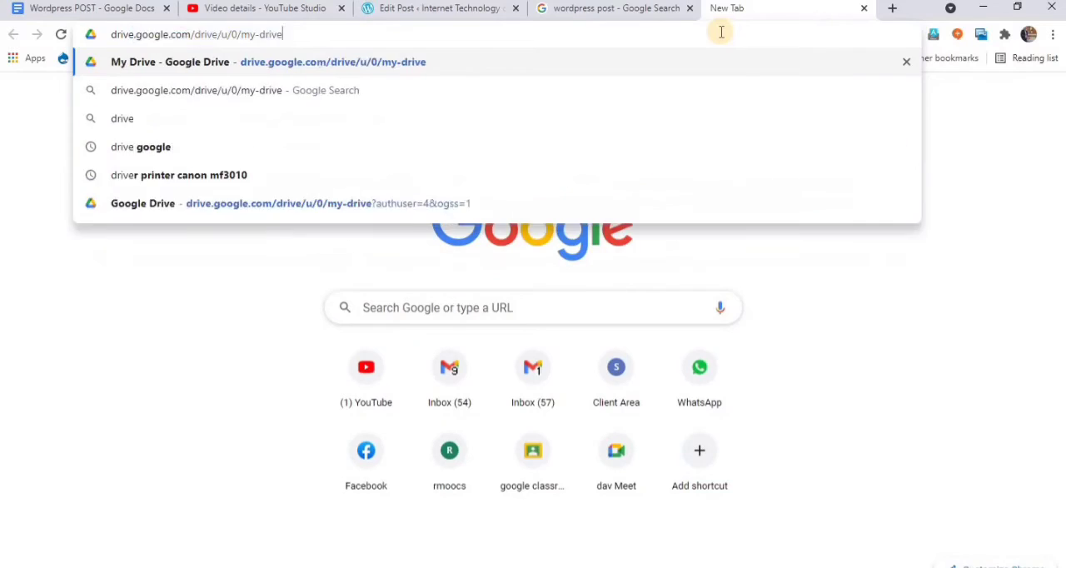
key(Return)
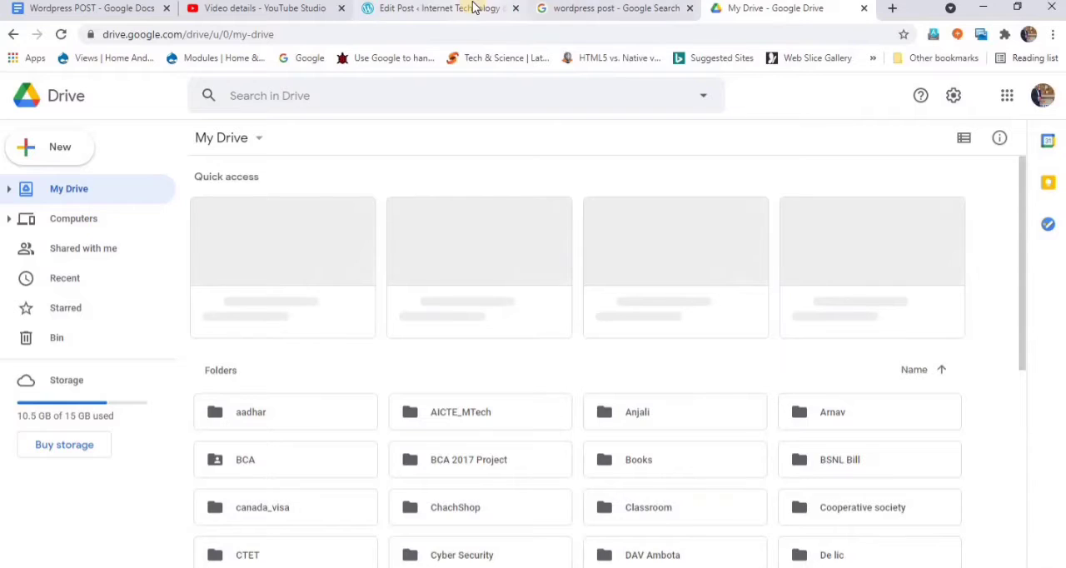
click(500, 8)
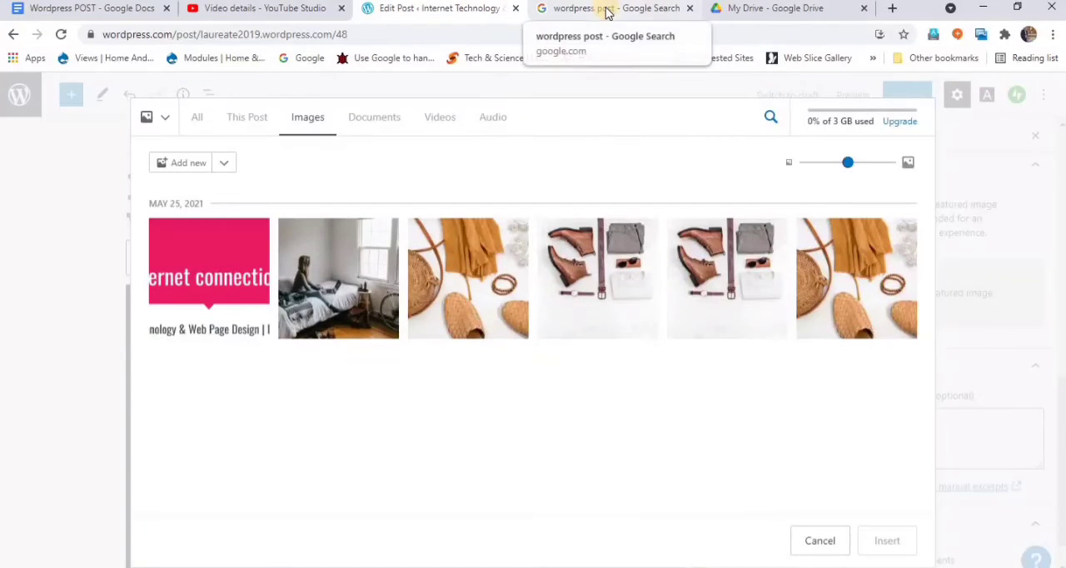
click(606, 9)
click(761, 9)
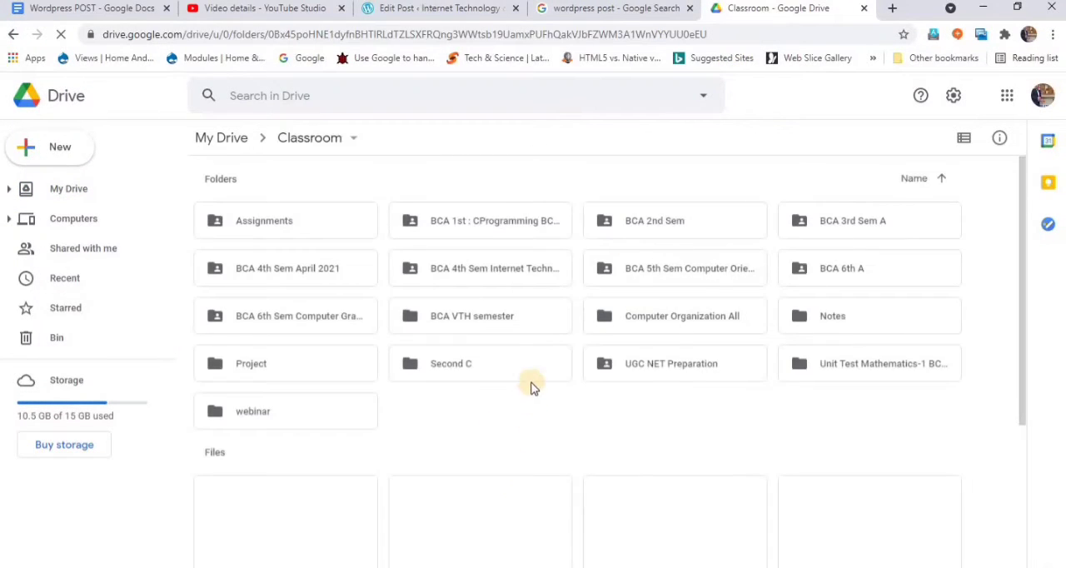
click(467, 271)
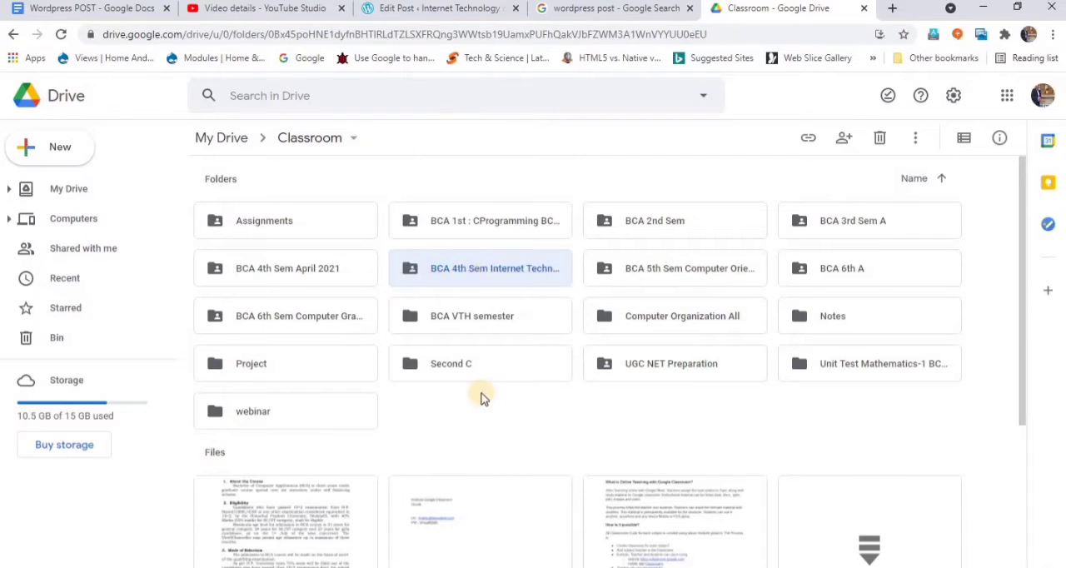
click(469, 270)
double_click(475, 266)
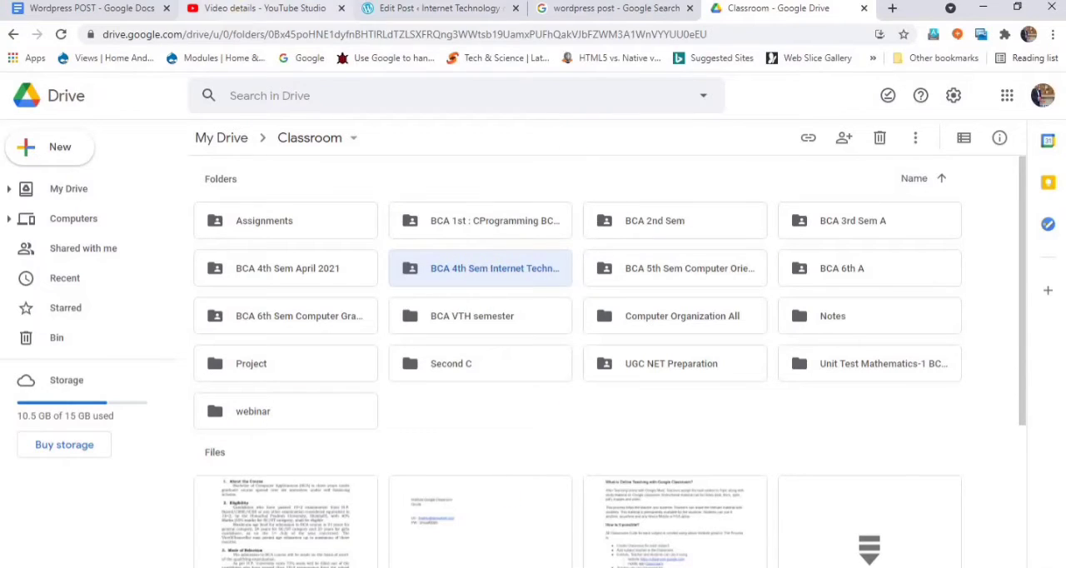
- Return to the WordPress Media Library, upload WordPress-Posts-vs-Pages from the Desktop, and insert it as the post's featured image
click(403, 10)
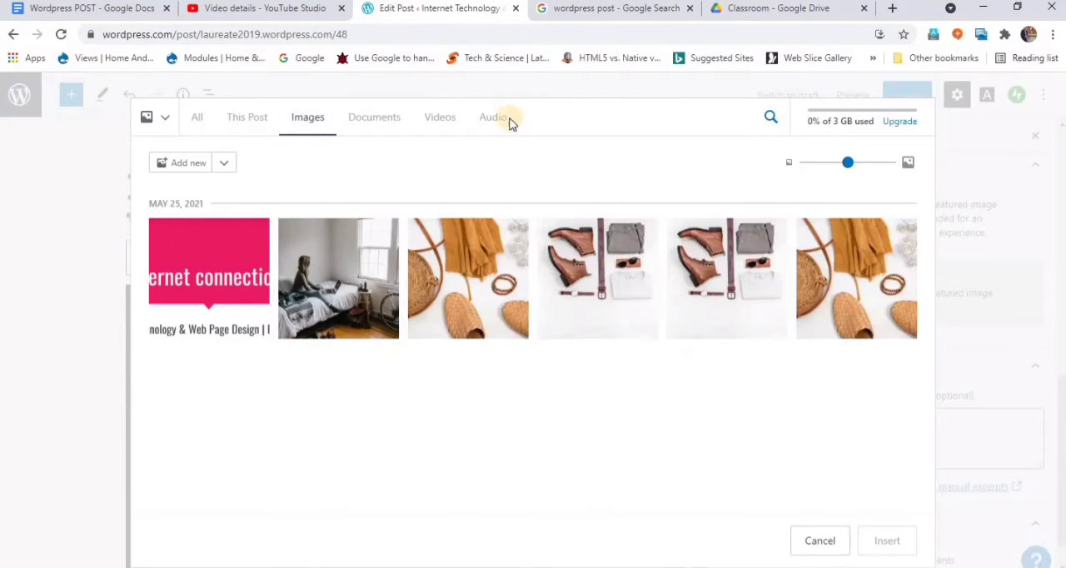
click(189, 164)
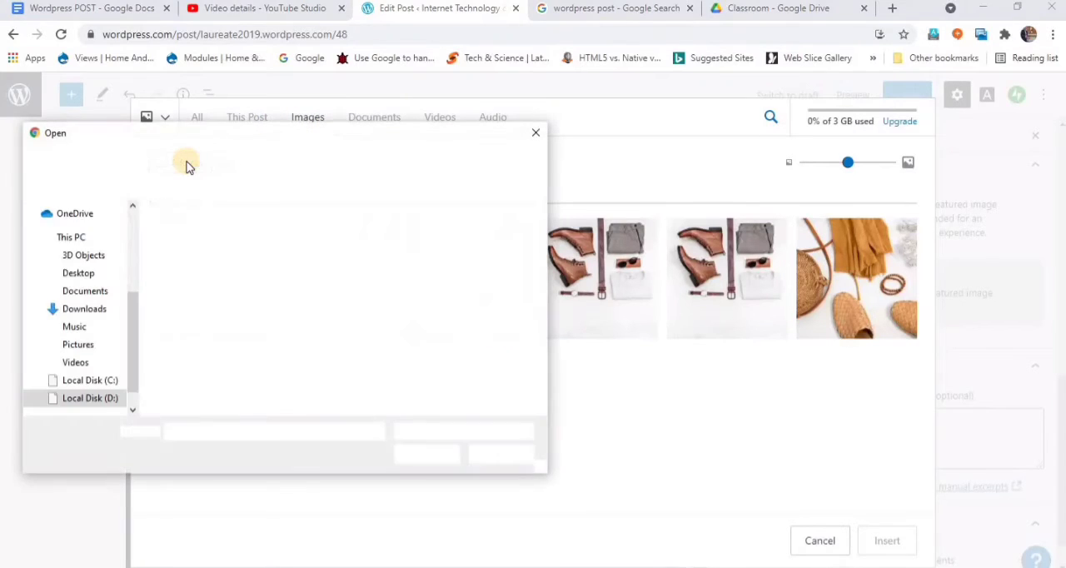
click(75, 274)
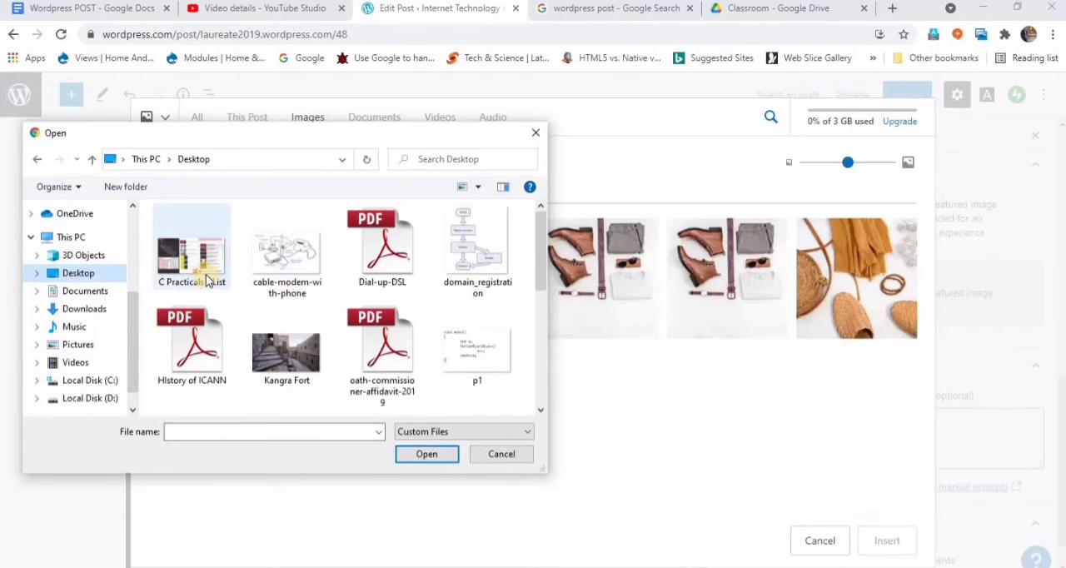
click(305, 351)
scroll(303, 345, down, 3)
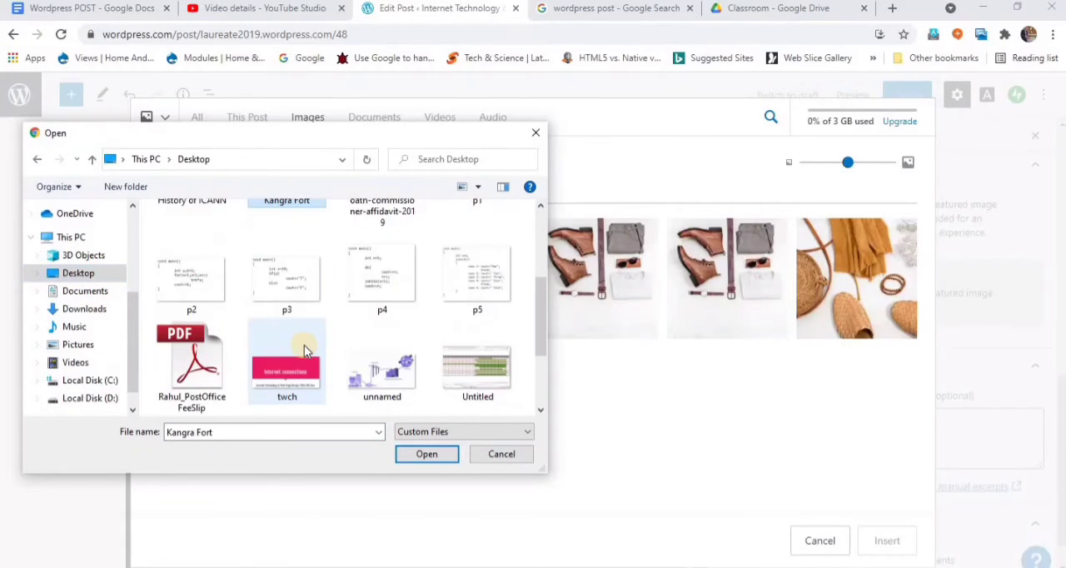
scroll(250, 354, down, 2)
click(212, 362)
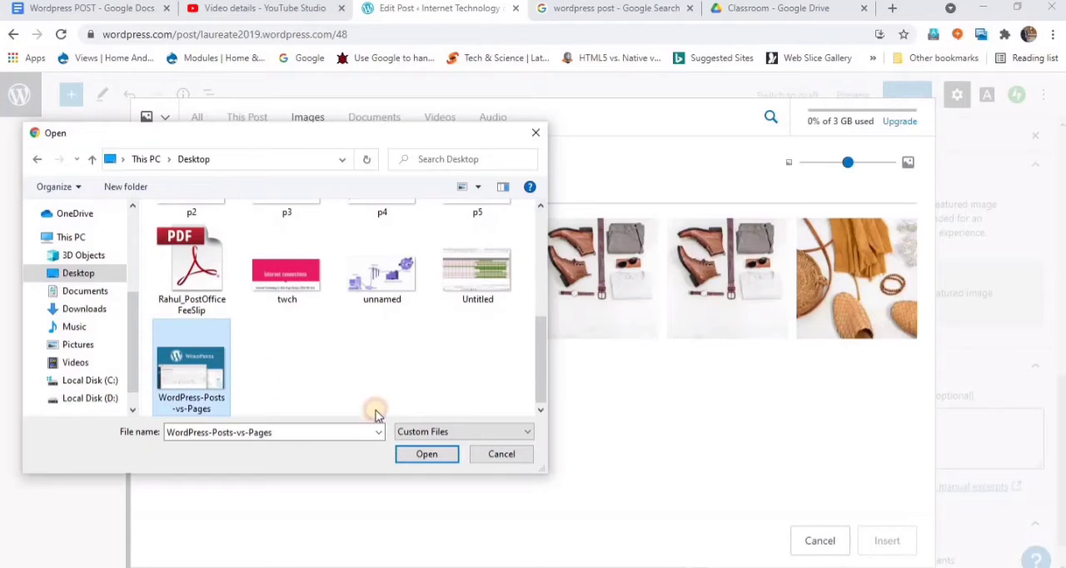
click(442, 456)
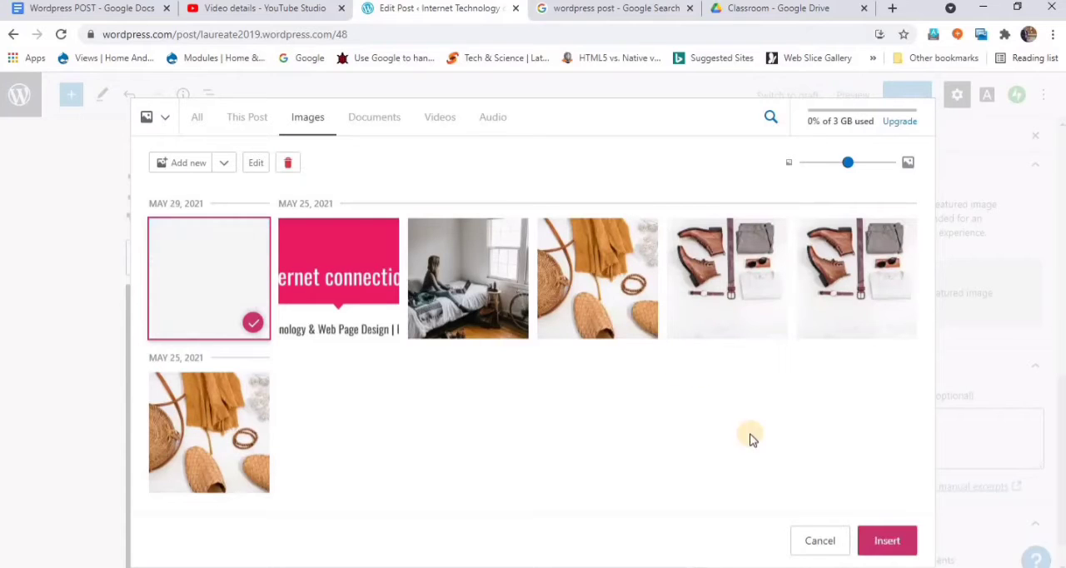
click(892, 539)
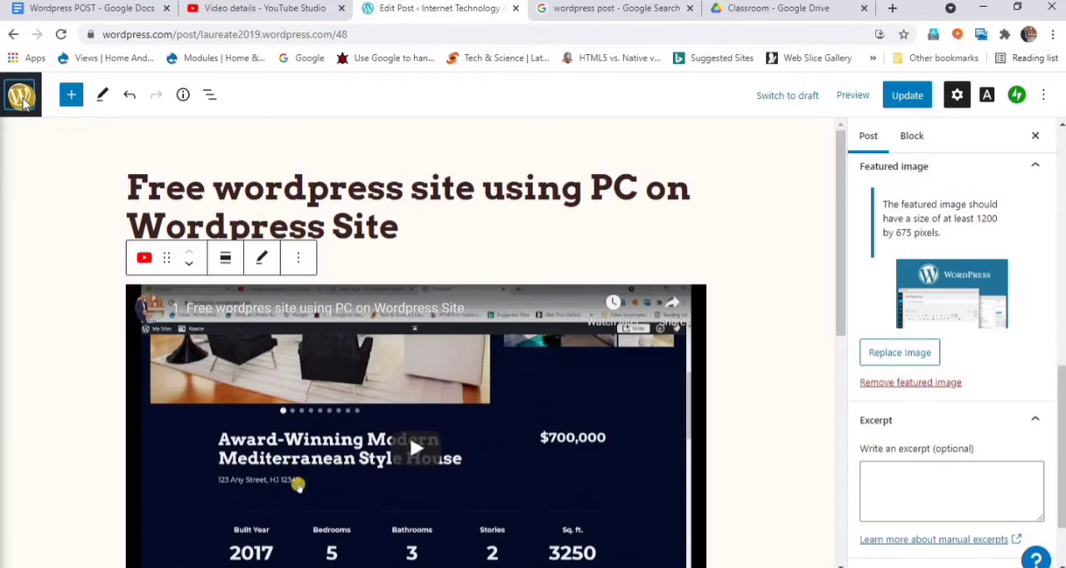
click(20, 97)
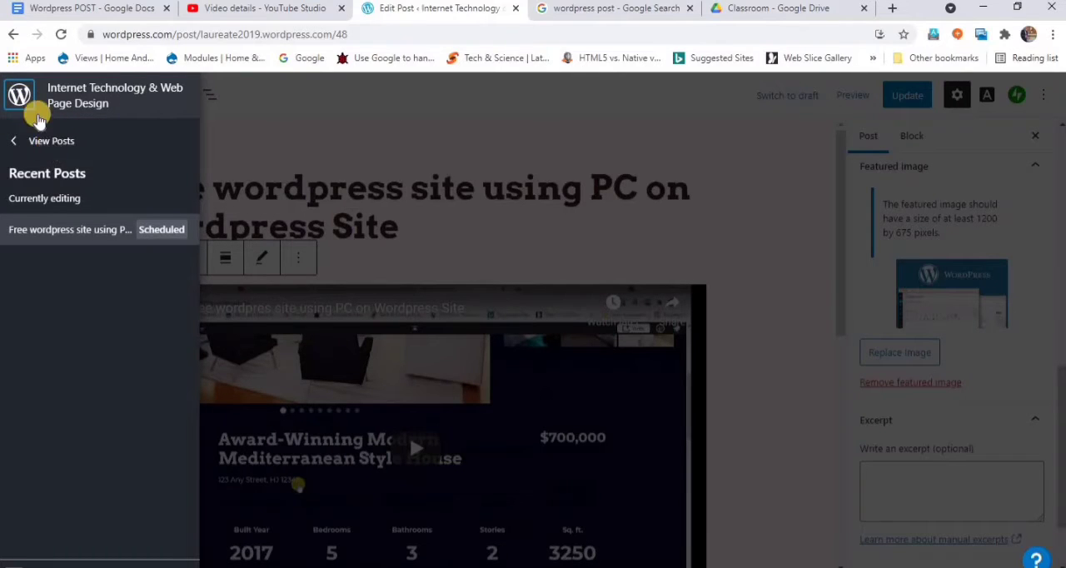
click(264, 115)
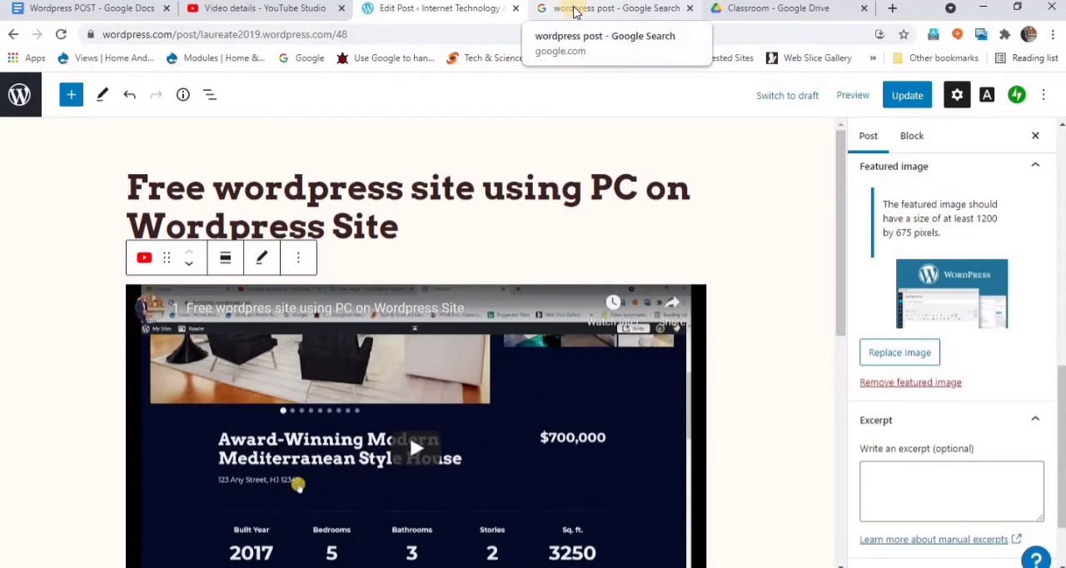
click(574, 10)
click(520, 35)
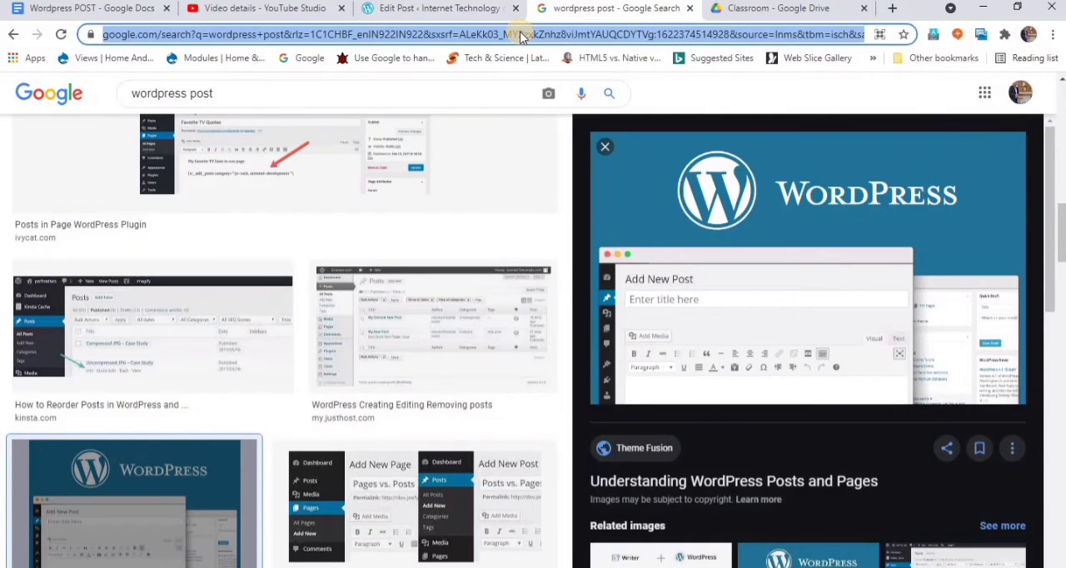
text(wo)
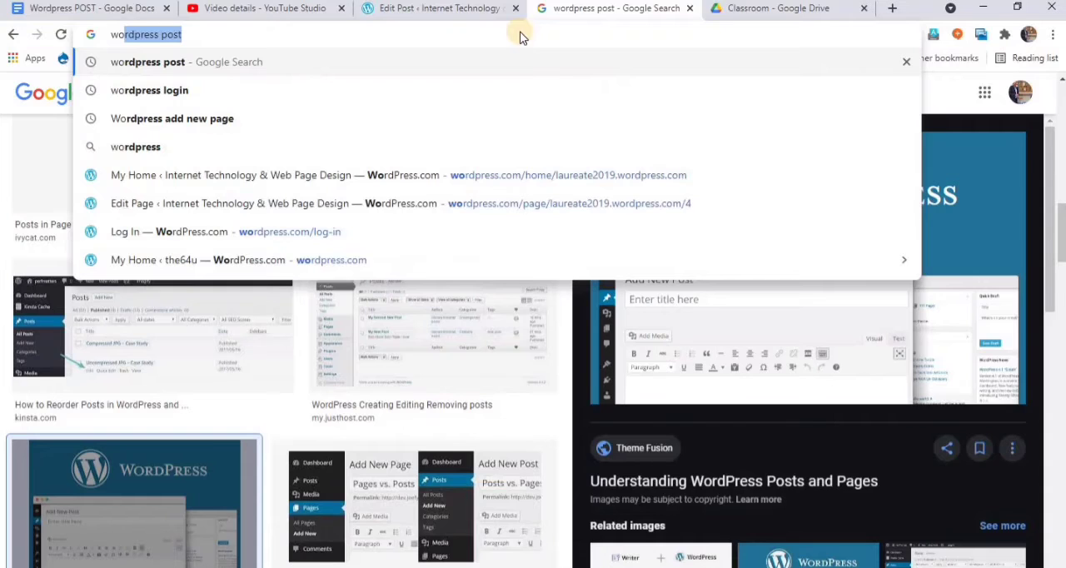
text(rdpree)
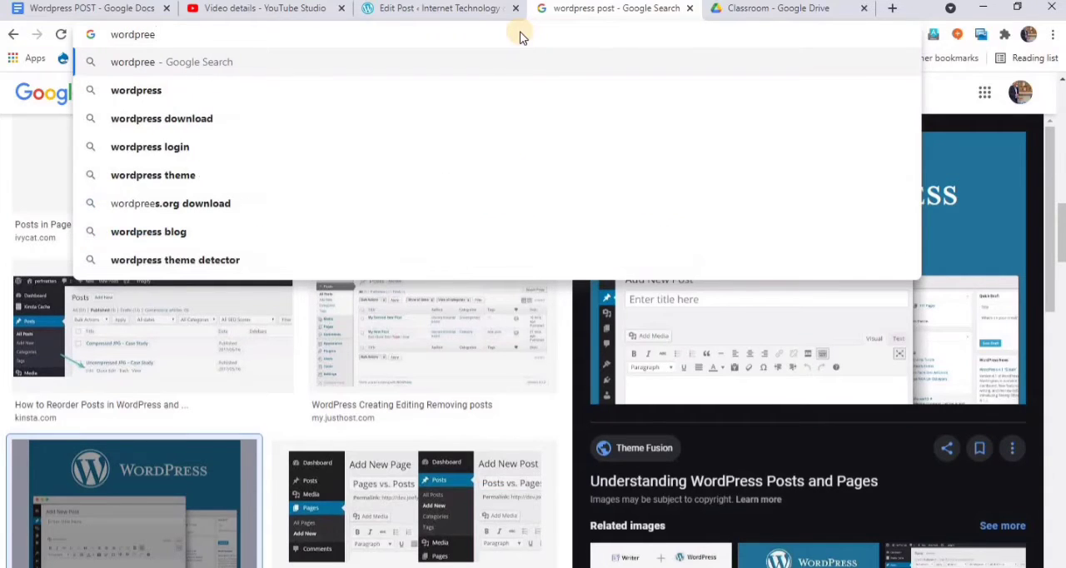
key(BackSpace)
text(s)
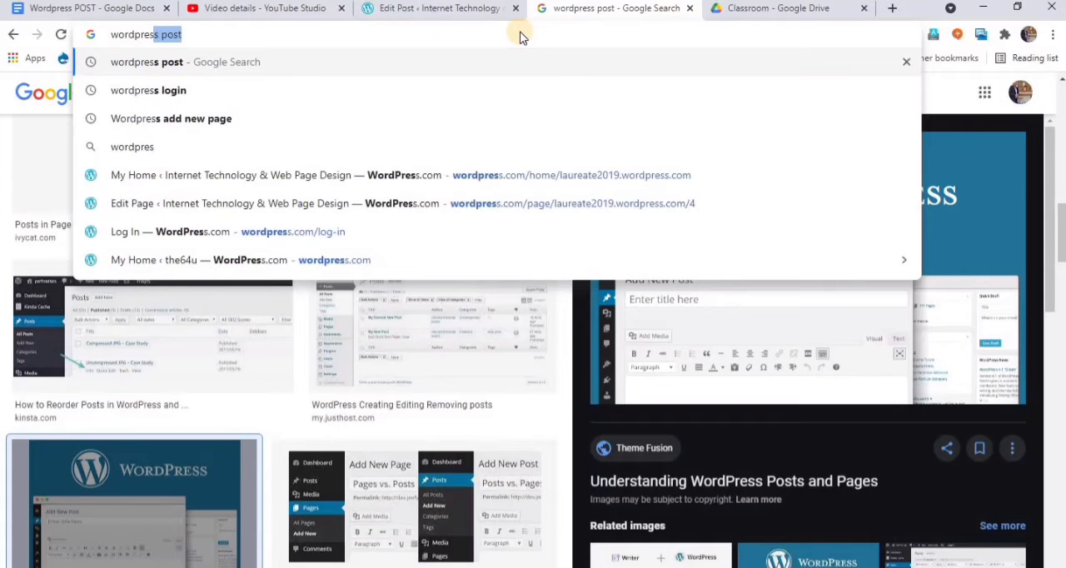
key(Home)
key(ctrl+a)
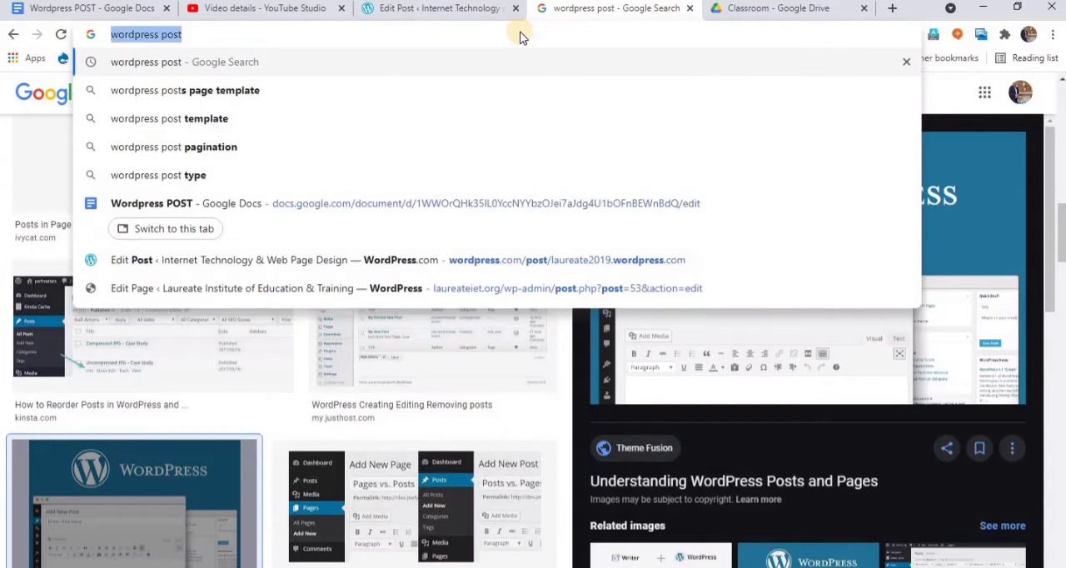
- Try to open laurreate2019.wordpress.com in place of the Google results, and close that browser tab
text(laurae)
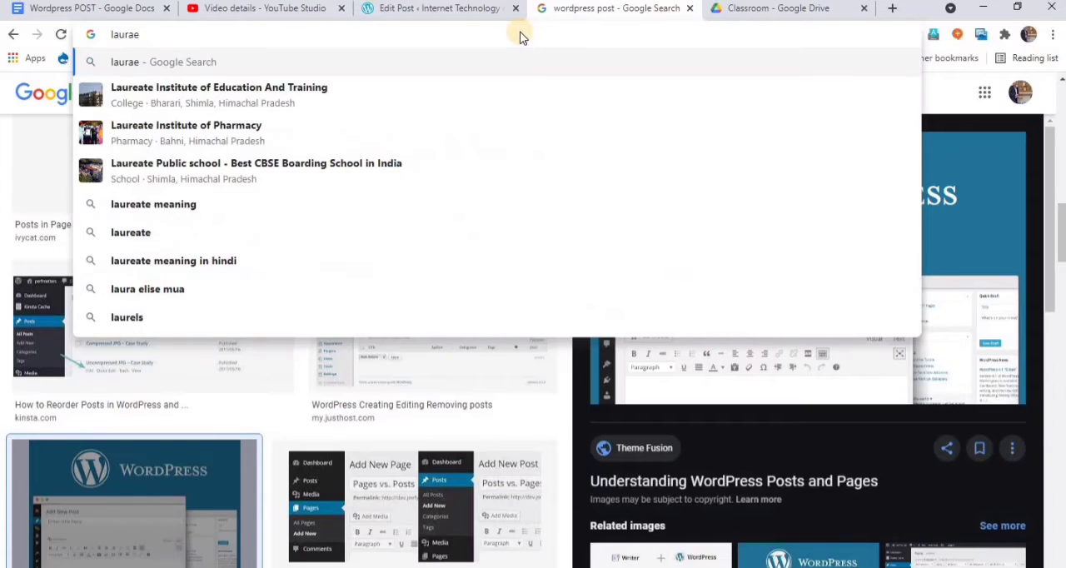
key(BackSpace)
key(BackSpace)
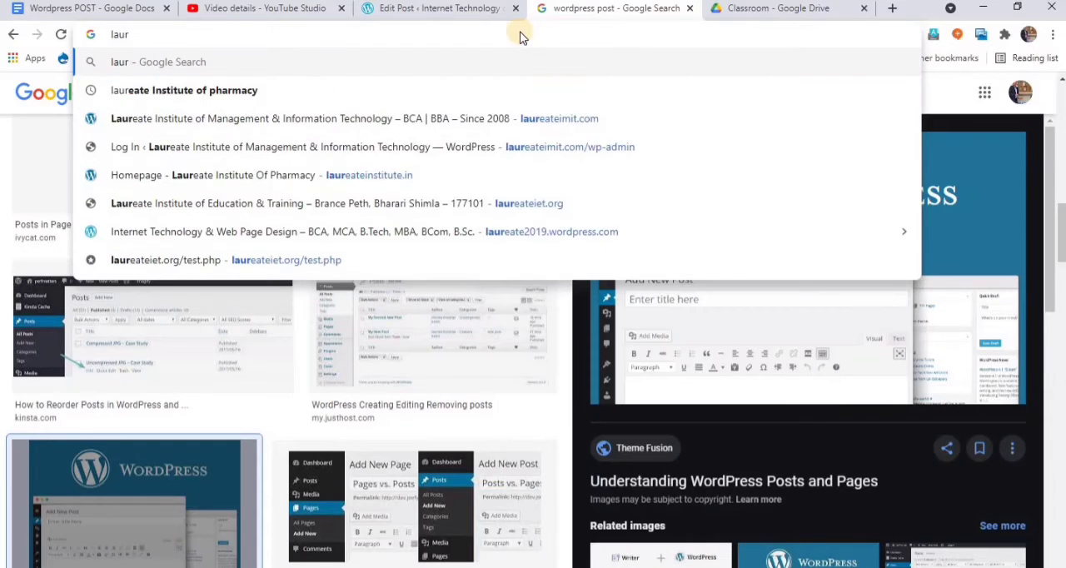
text(reate)
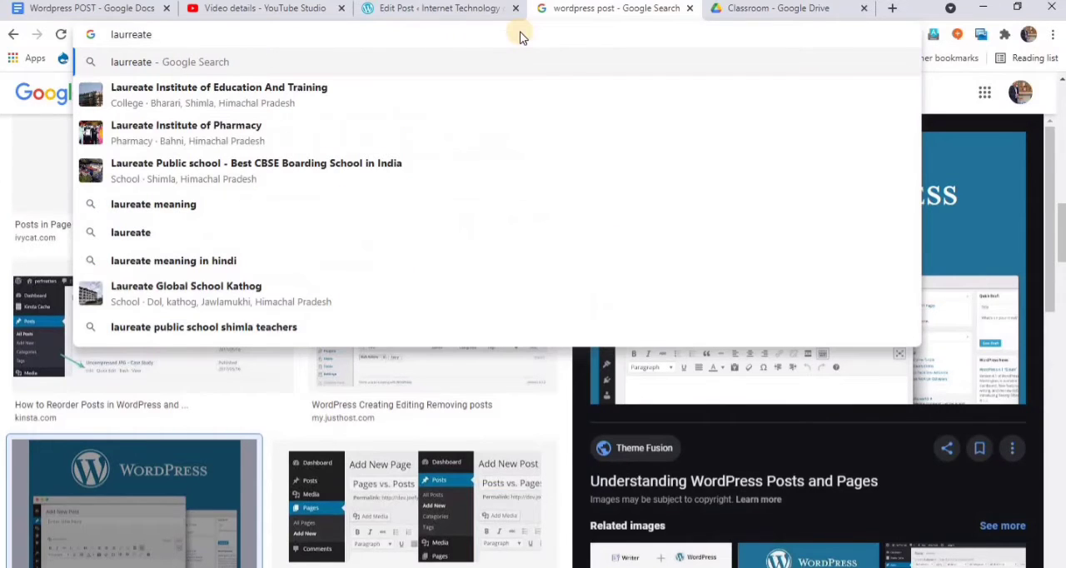
text(2019)
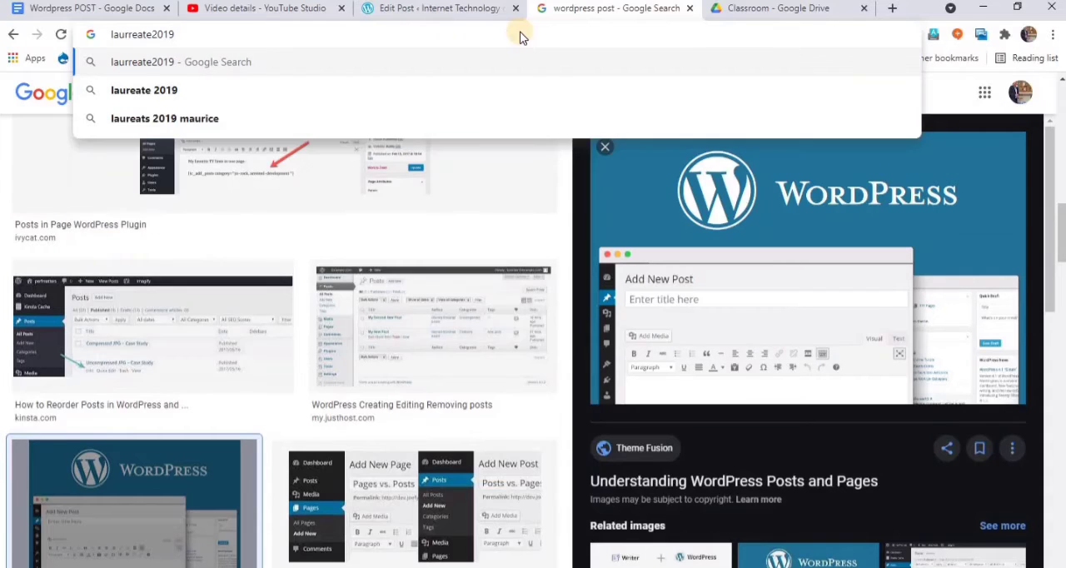
text(.wo)
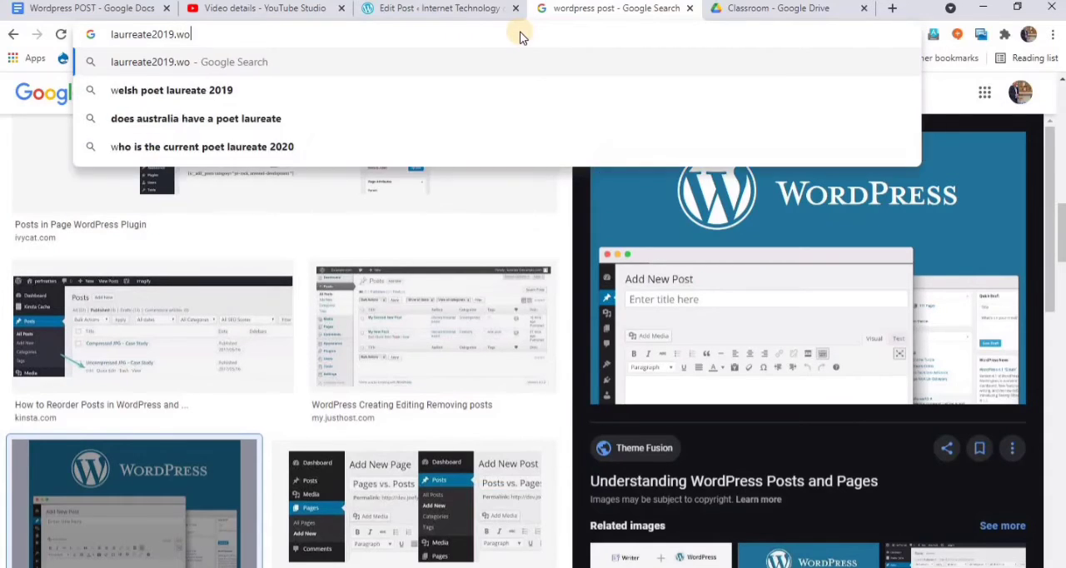
text(rdpress)
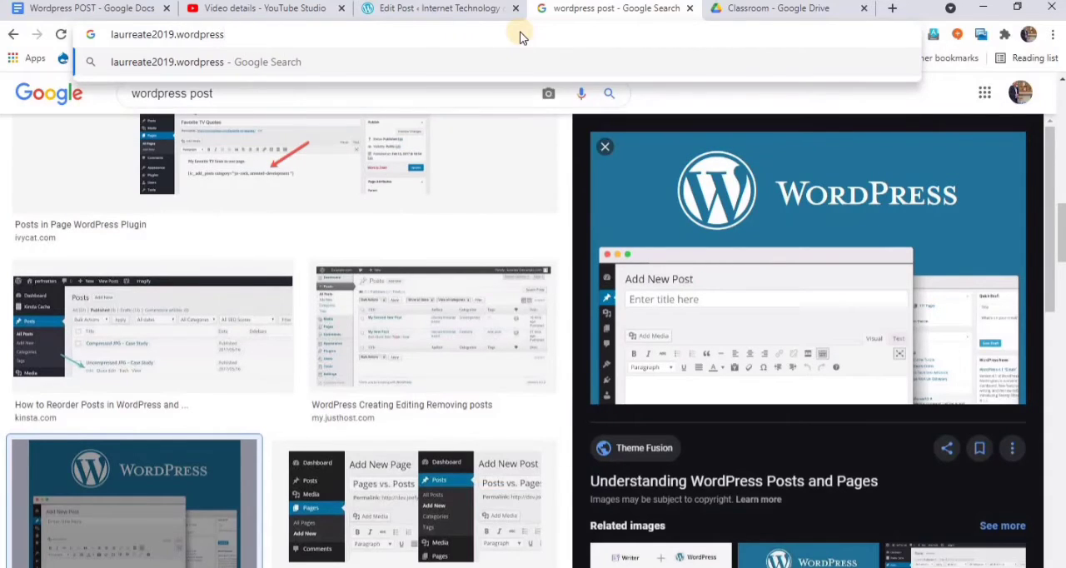
text(.com)
key(Return)
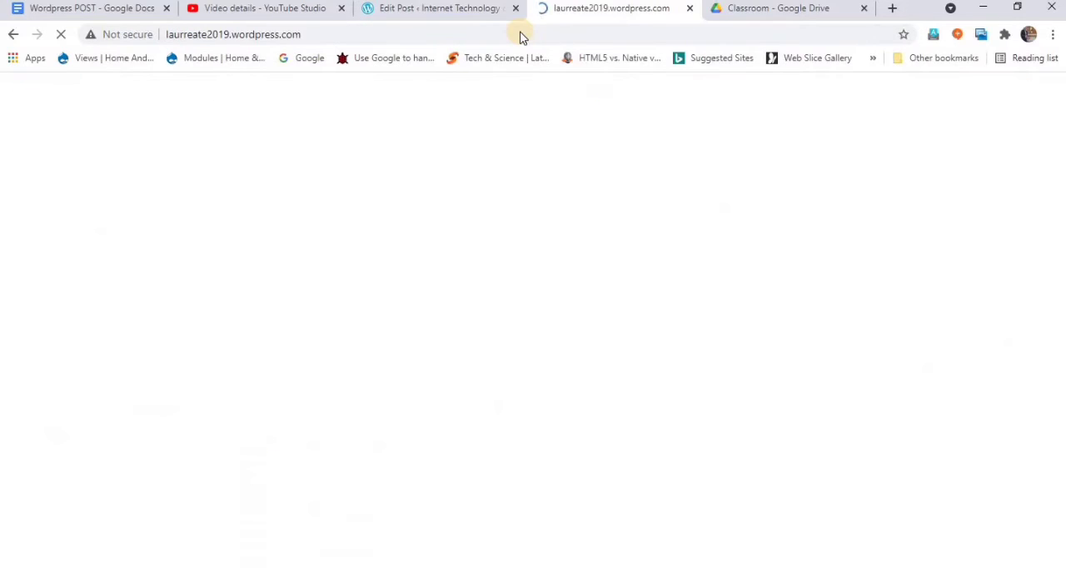
click(404, 10)
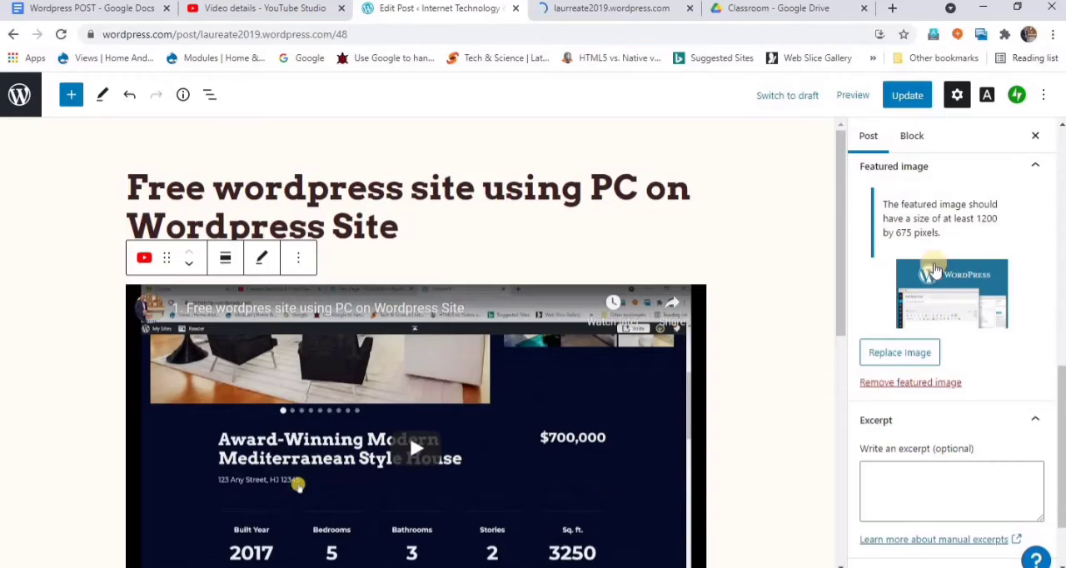
click(574, 10)
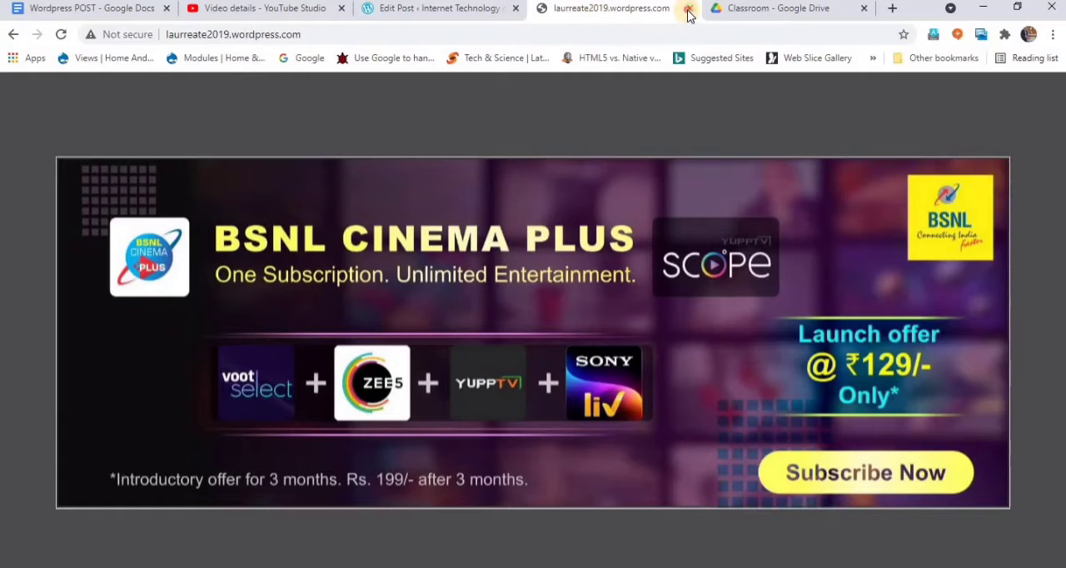
click(689, 8)
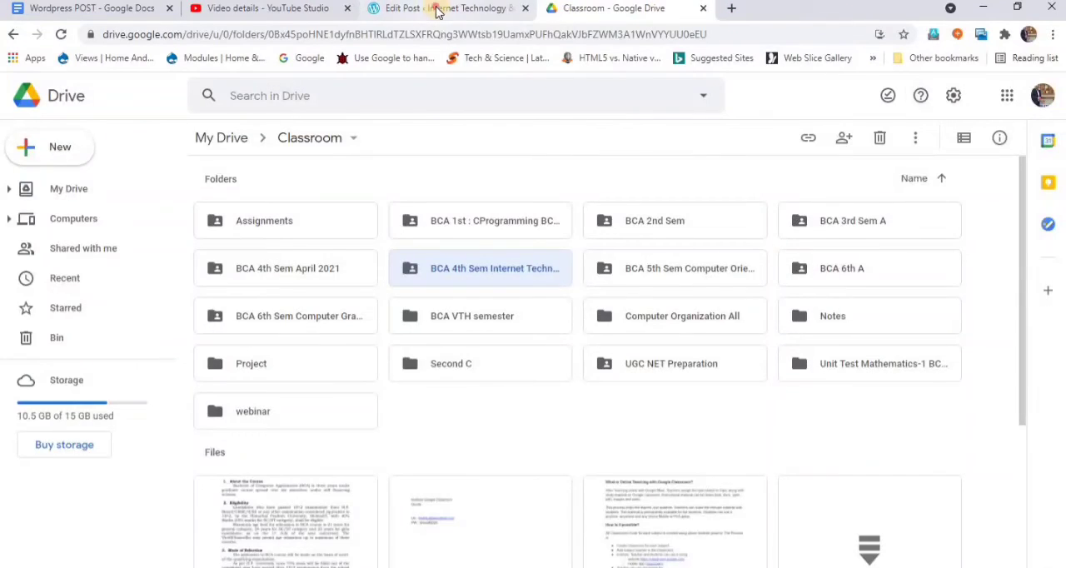
- Update the WordPress post with its new featured image and view it on the live site
click(437, 10)
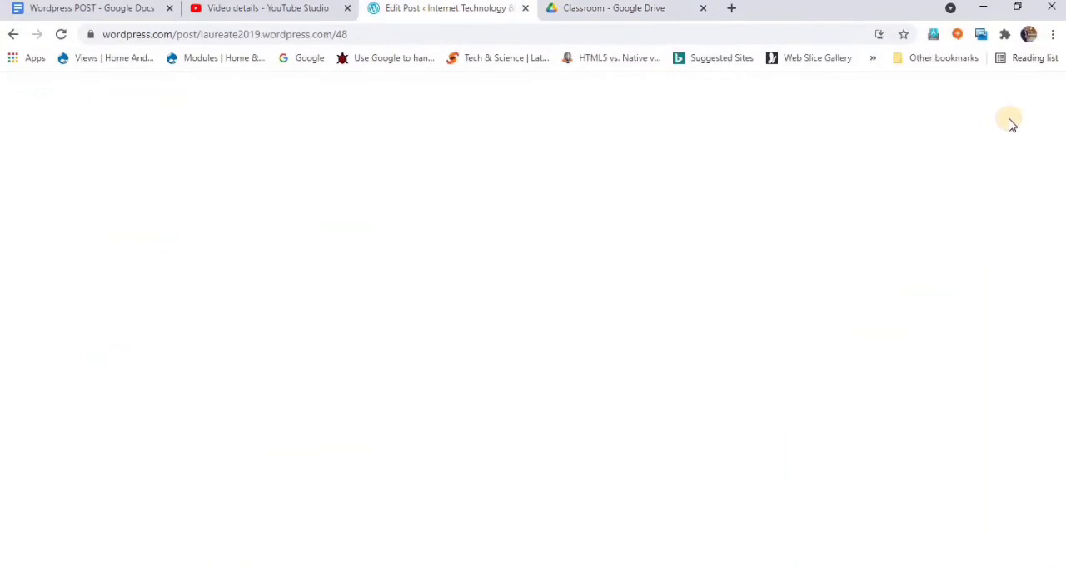
click(914, 101)
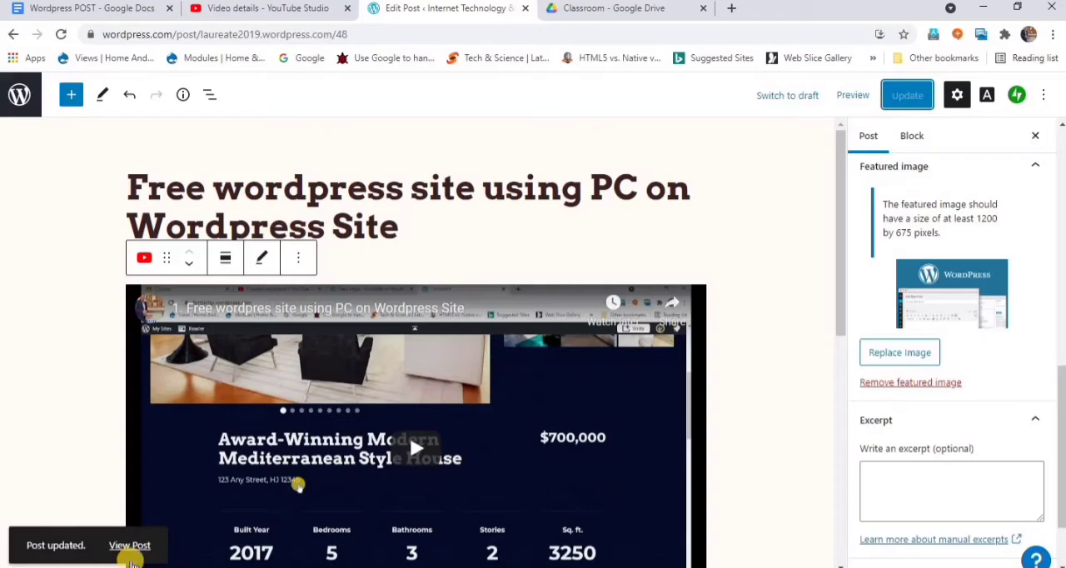
click(131, 546)
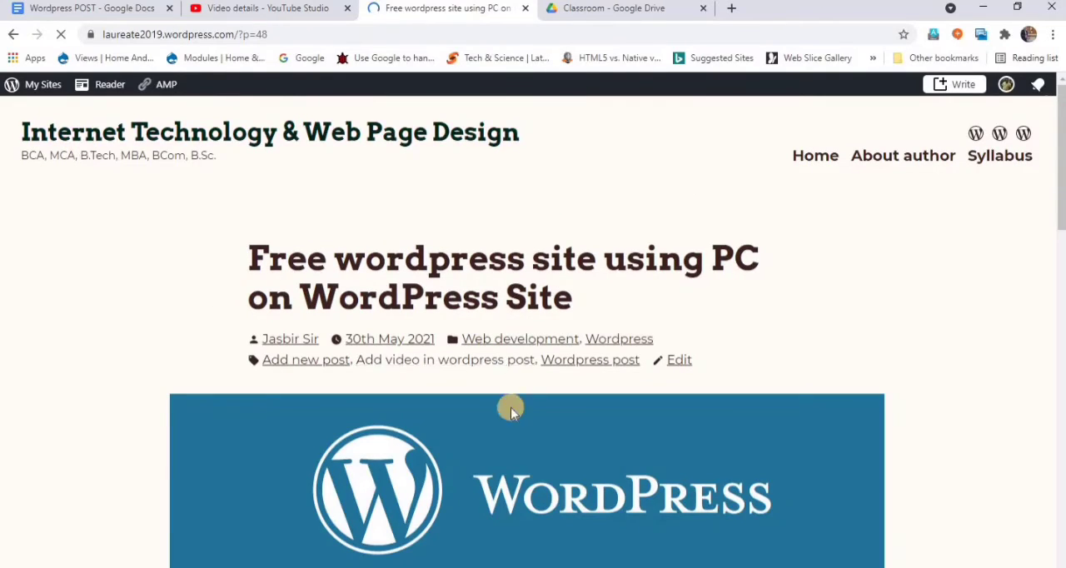
- Review the live post from its featured image down to the reply section, and check the site's reloaded Home page
scroll(482, 459, down, 3)
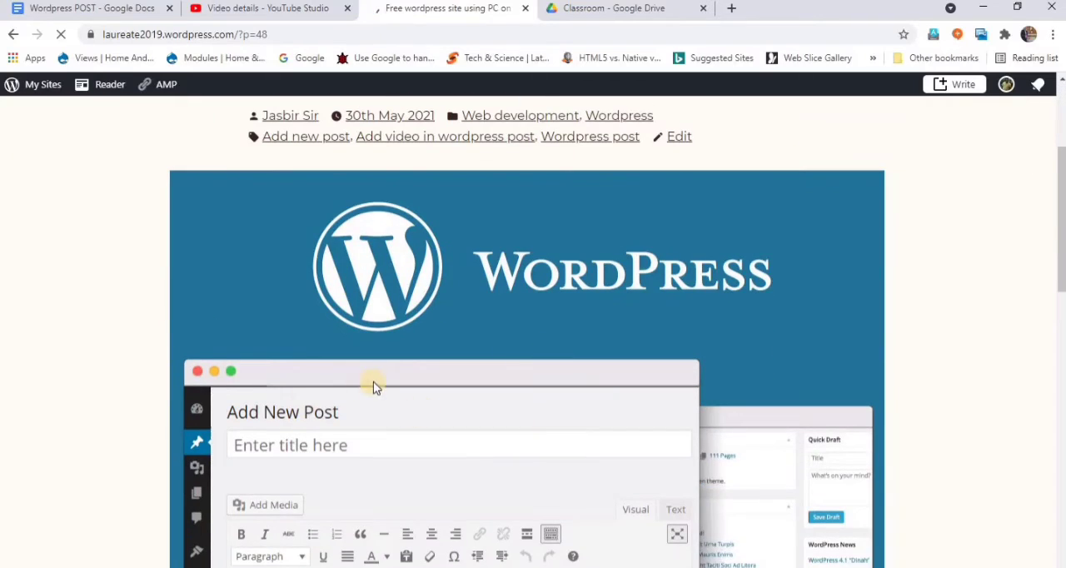
scroll(369, 383, down, 2)
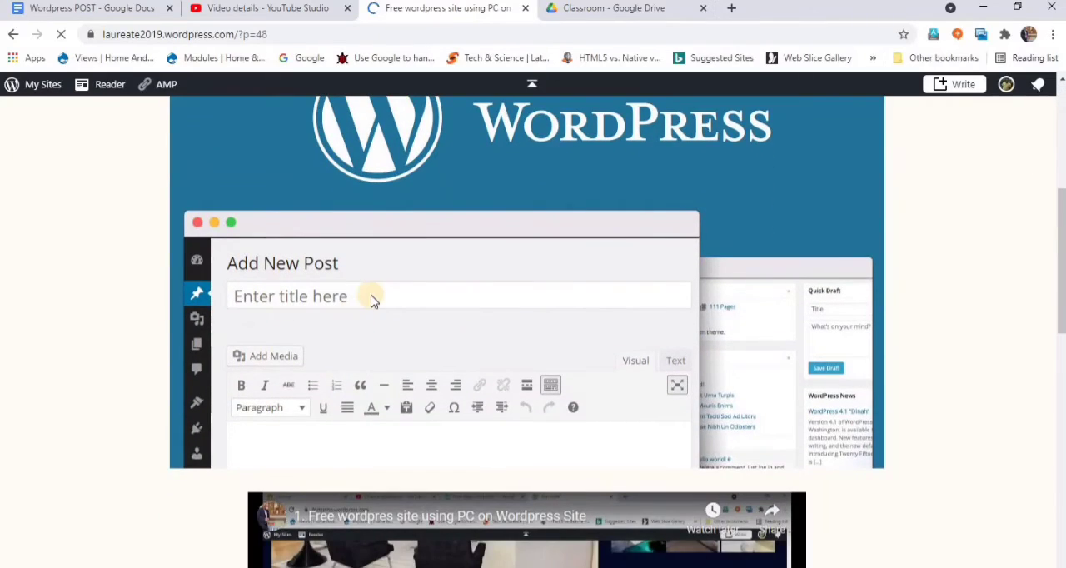
scroll(358, 315, down, 3)
scroll(420, 424, down, 4)
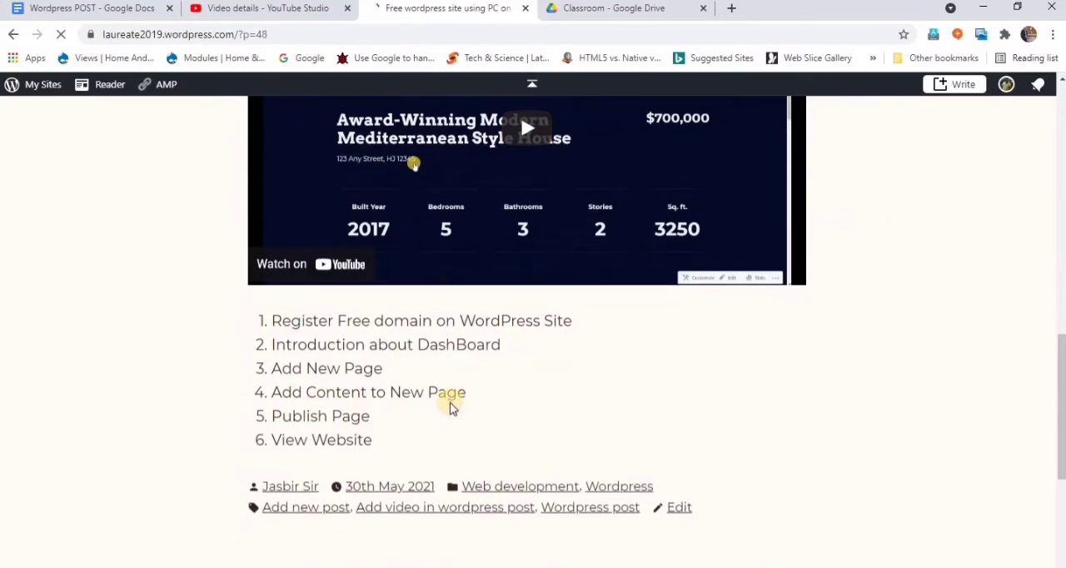
scroll(409, 409, down, 2)
scroll(332, 432, down, 1)
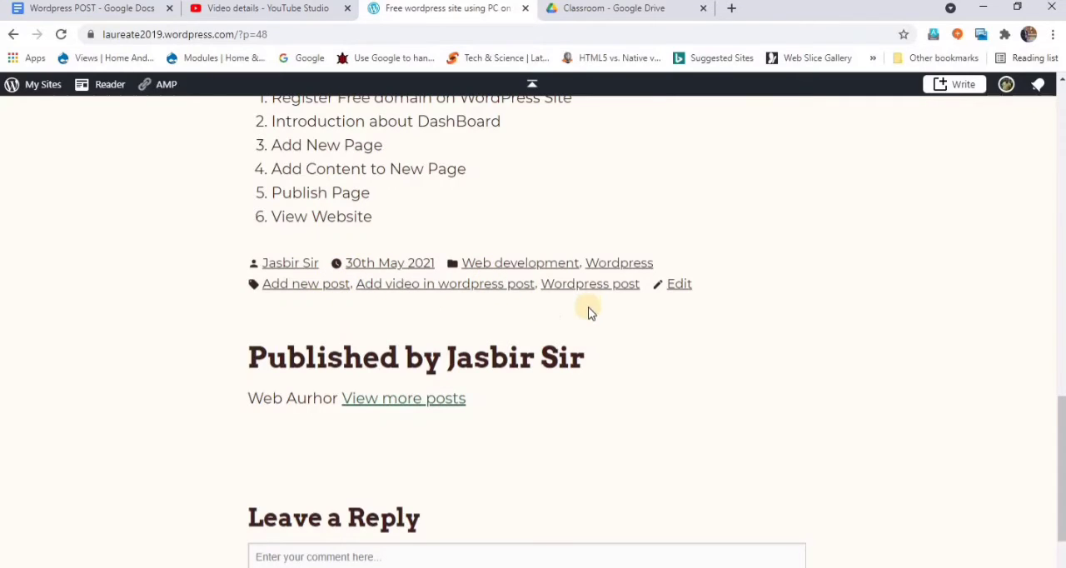
scroll(449, 383, down, 2)
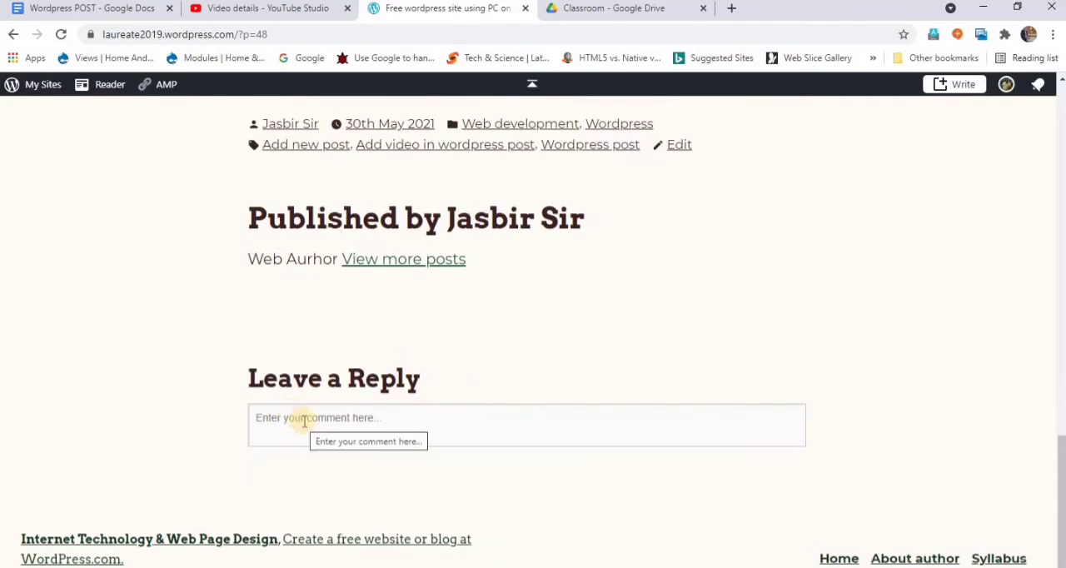
scroll(300, 420, up, 15)
scroll(292, 418, up, 1)
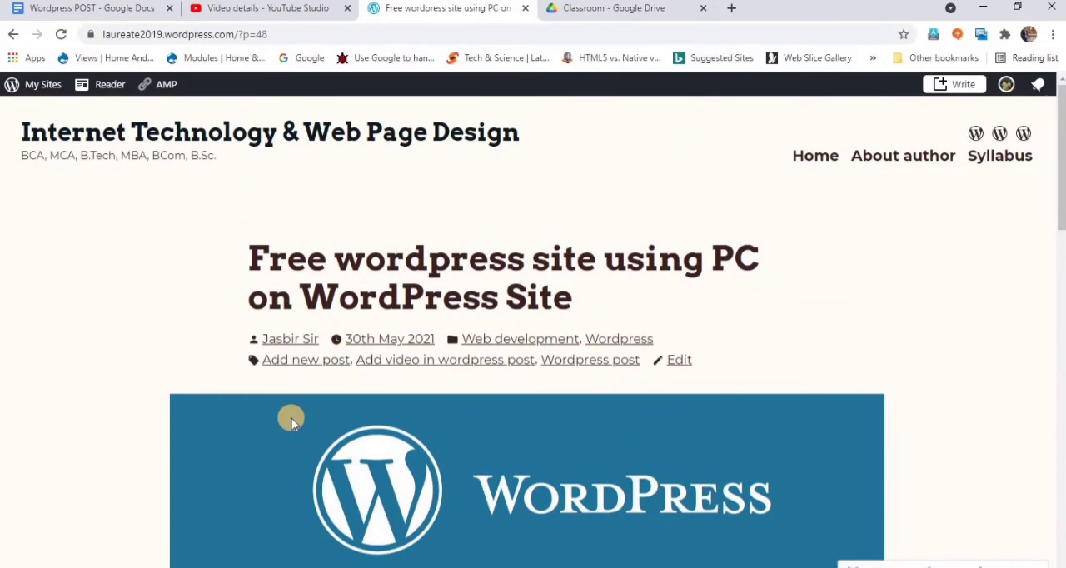
click(808, 165)
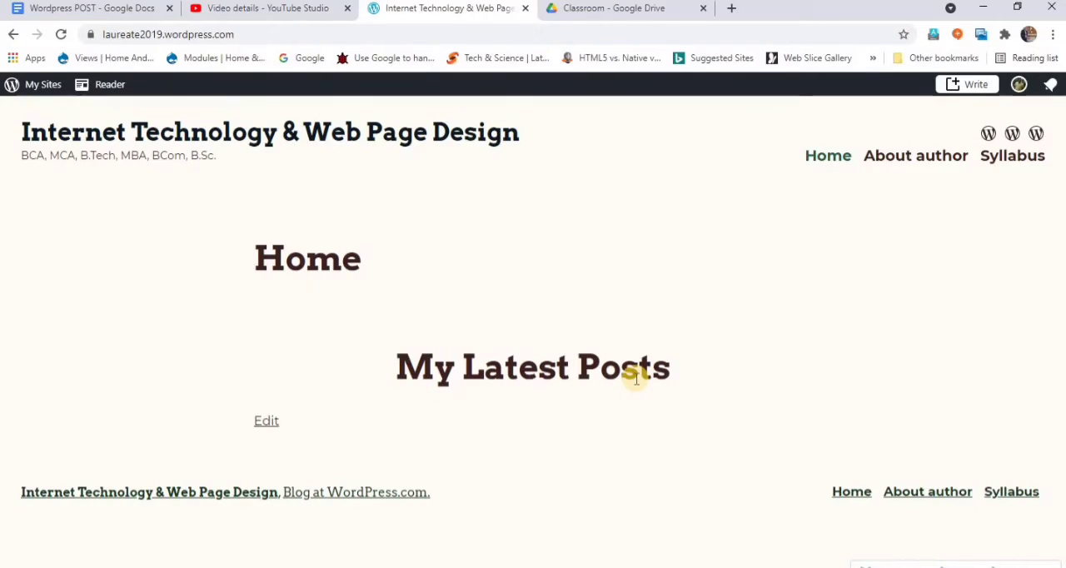
click(62, 34)
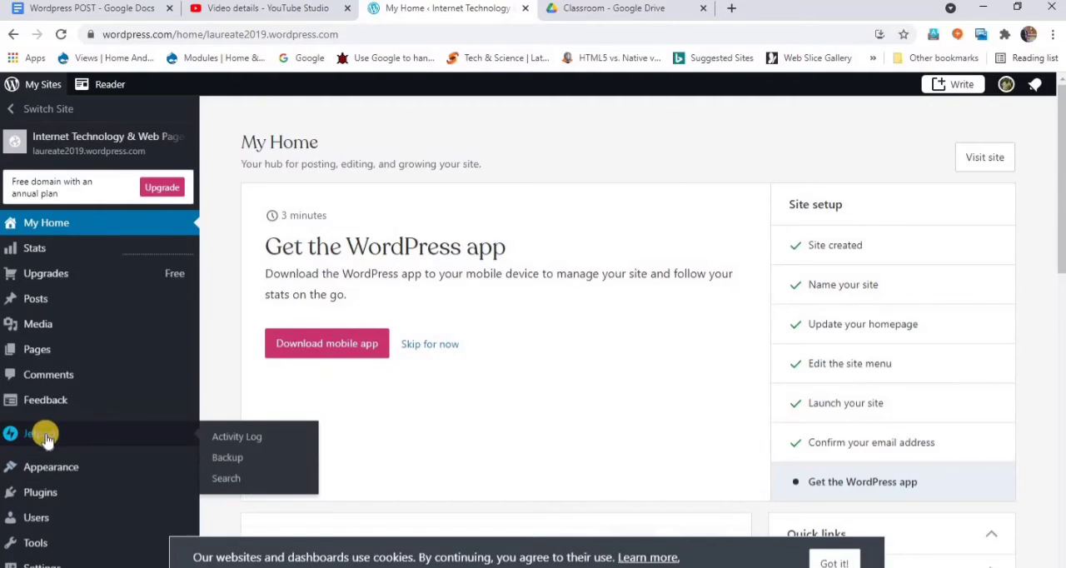
- Open the Customizer for the Internet Technology & Web Page Design site
mouse_move(41, 474)
click(238, 492)
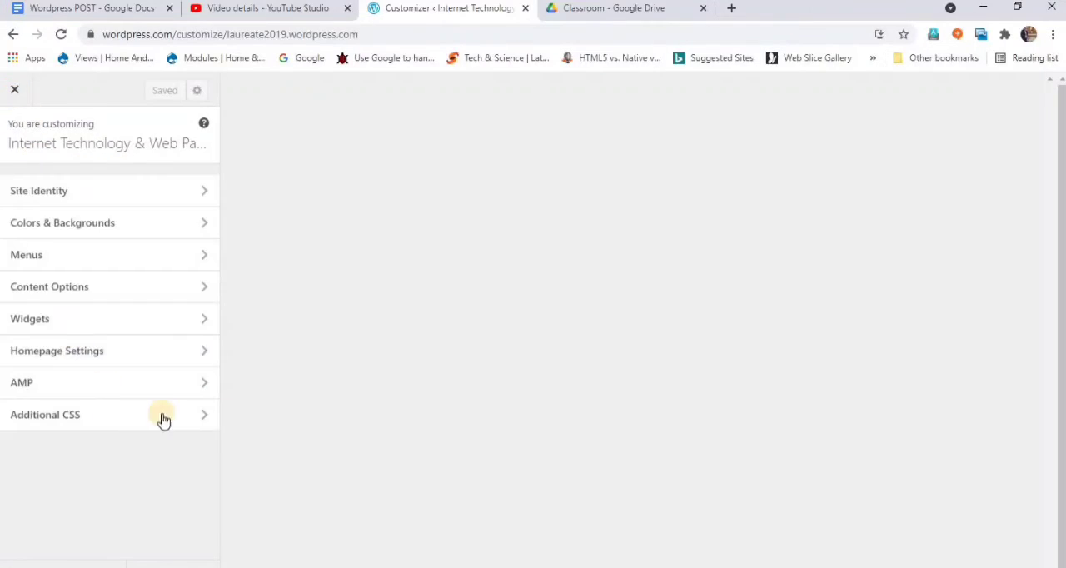
- Leave the Customizer and open the site's list of all posts in a new browser tab
click(15, 92)
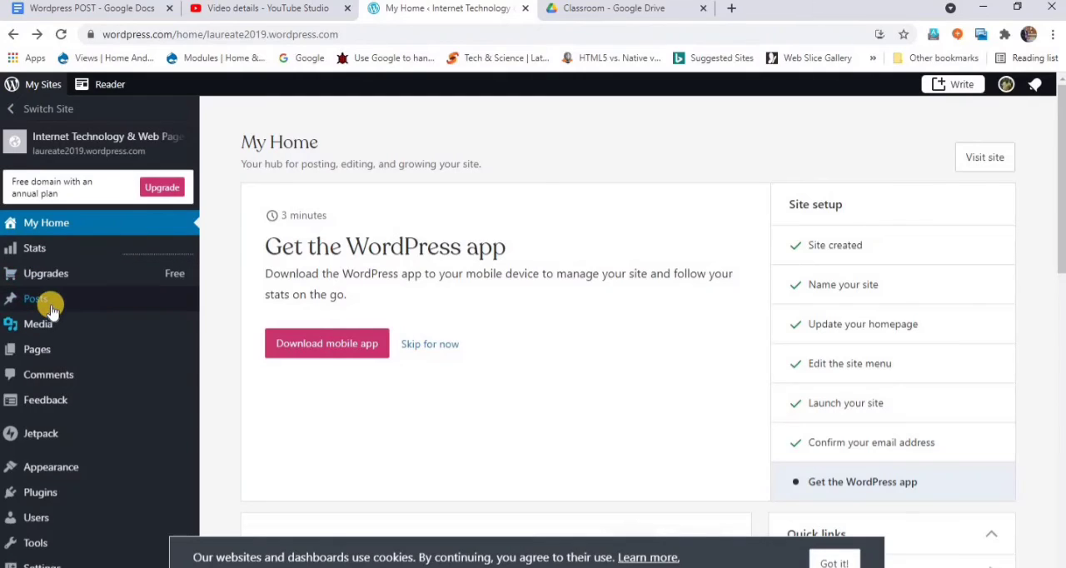
mouse_move(48, 302)
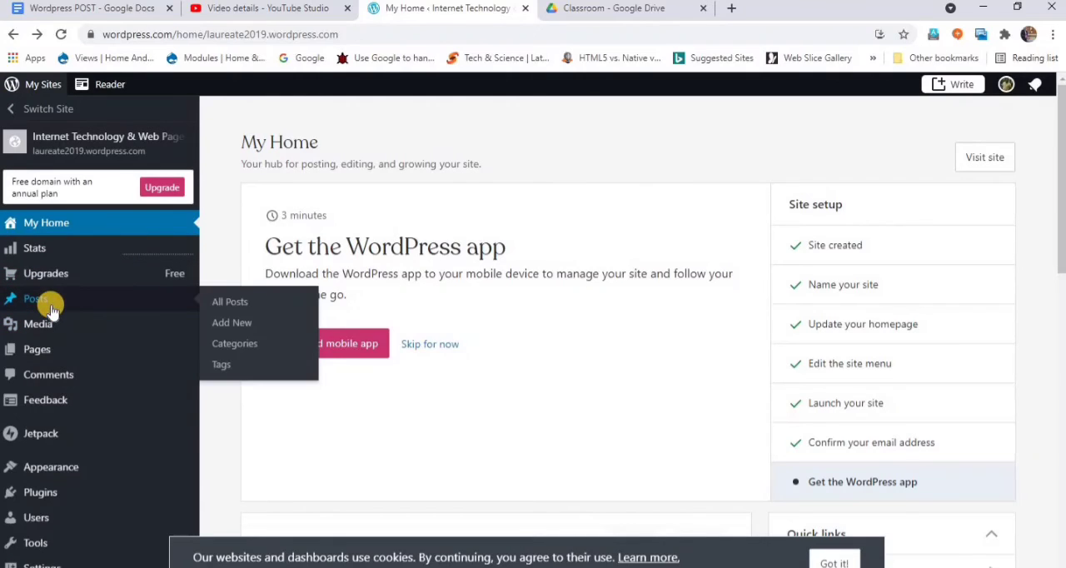
ctrl+click(230, 304)
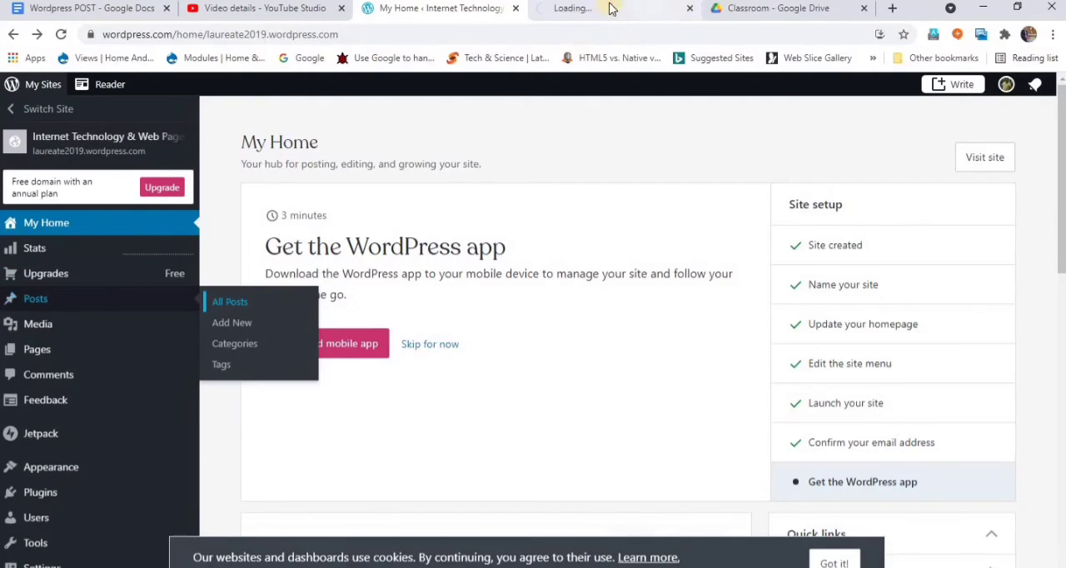
- Reopen the site's Customizer and close the Classroom - Google Drive browser tab
mouse_move(47, 470)
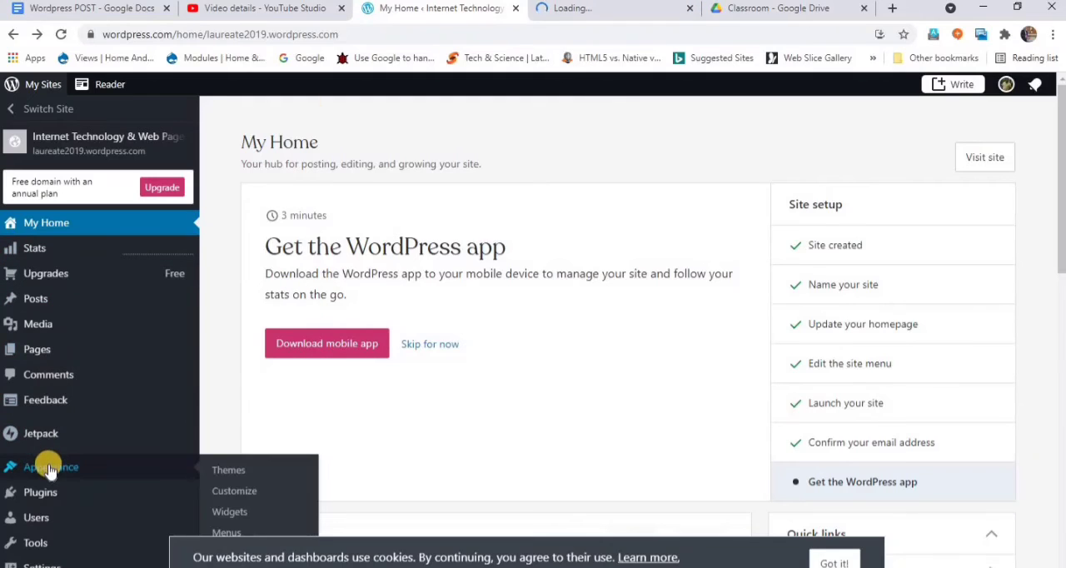
click(257, 493)
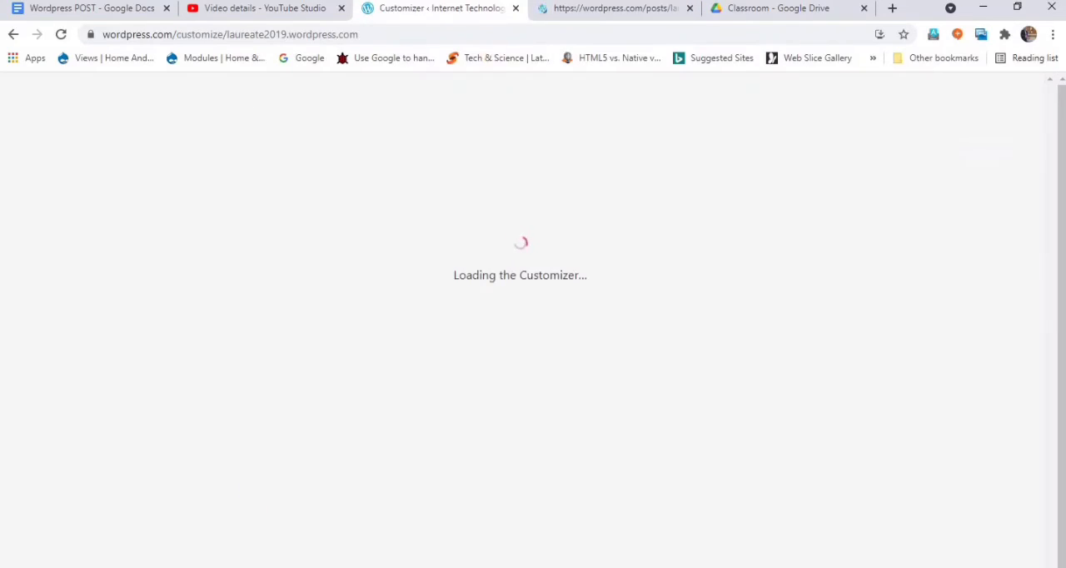
click(572, 13)
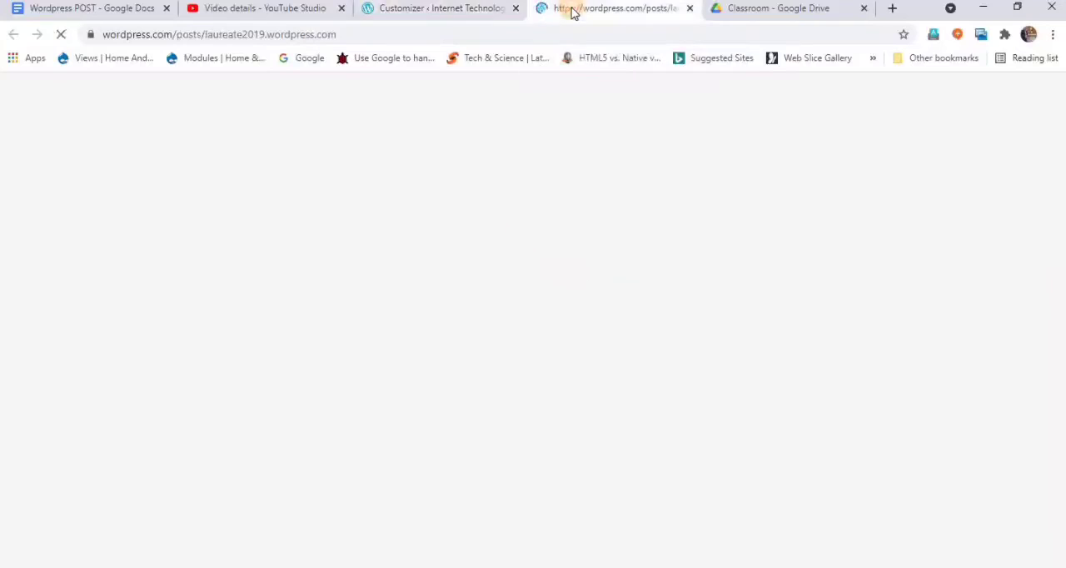
click(464, 12)
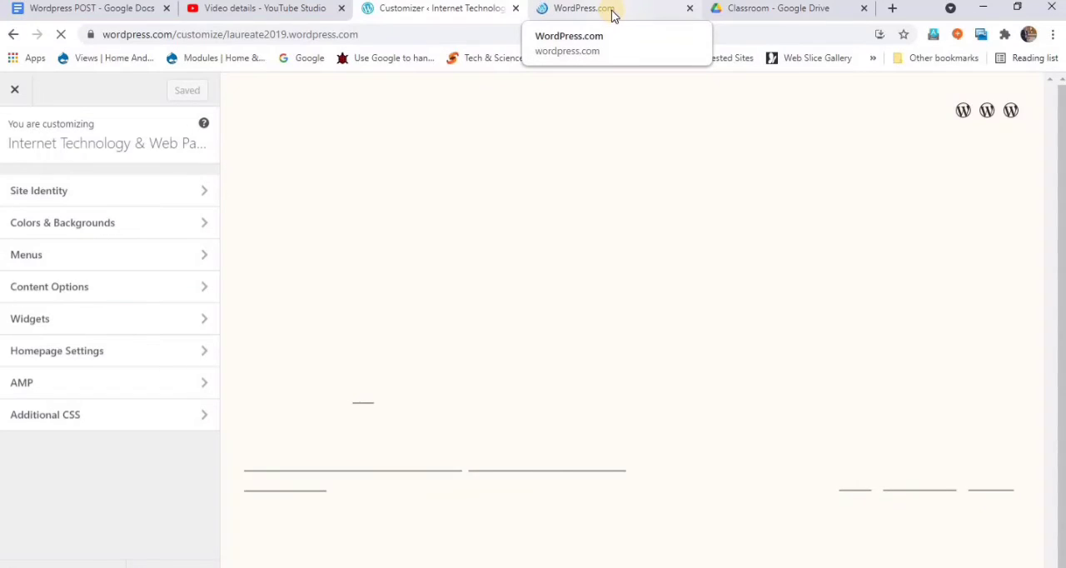
click(612, 15)
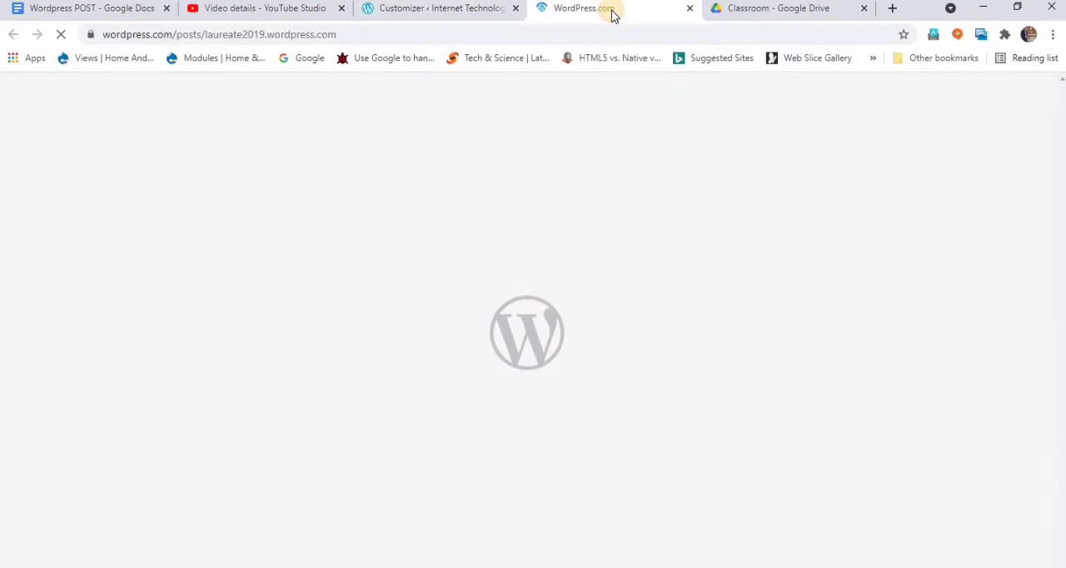
click(867, 10)
click(476, 8)
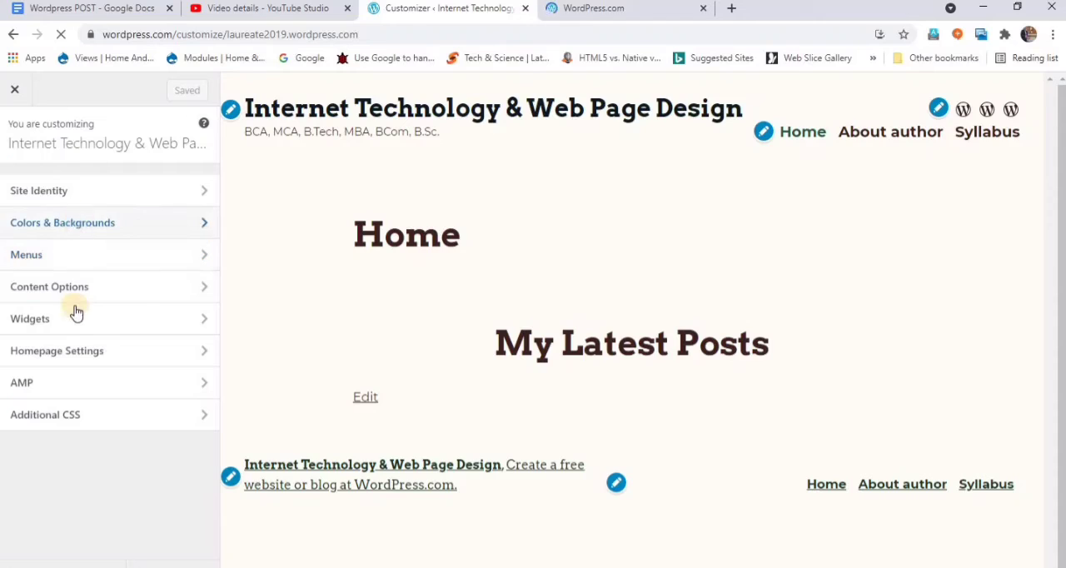
- Set the homepage to display your latest posts, save the change, and review the homepage preview
click(72, 353)
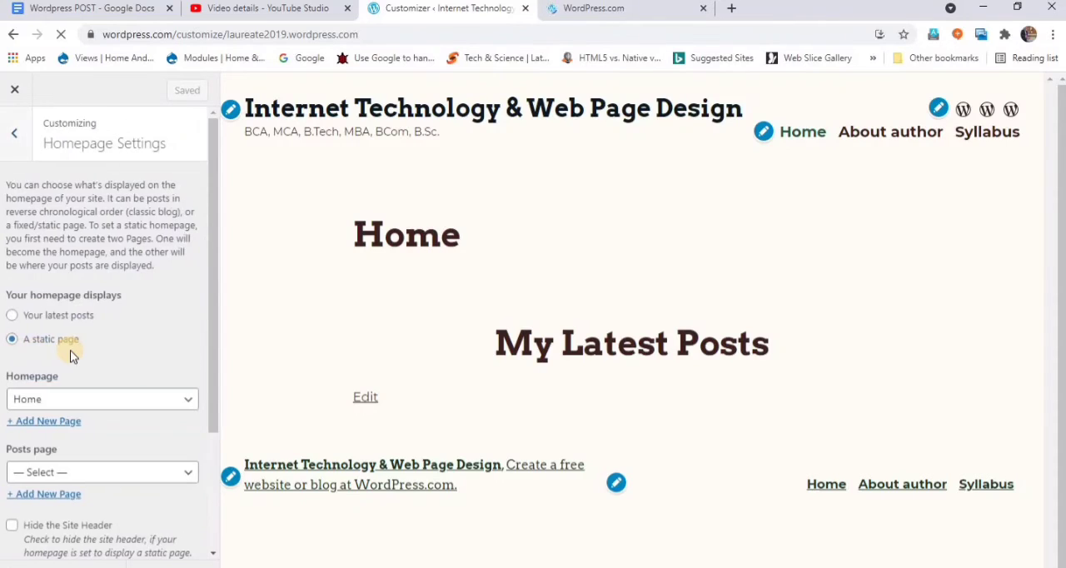
click(47, 343)
click(12, 316)
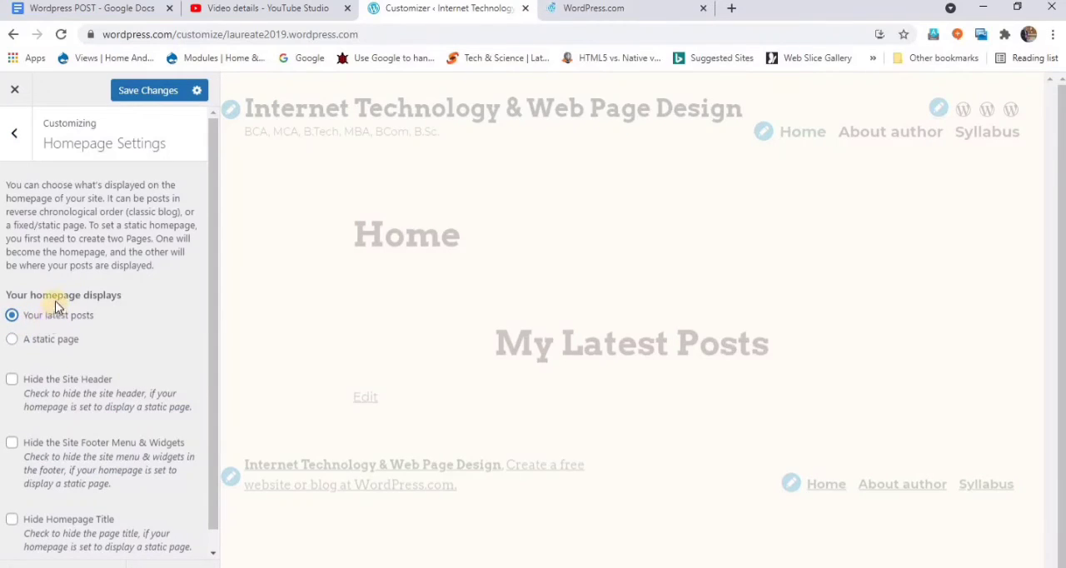
click(145, 105)
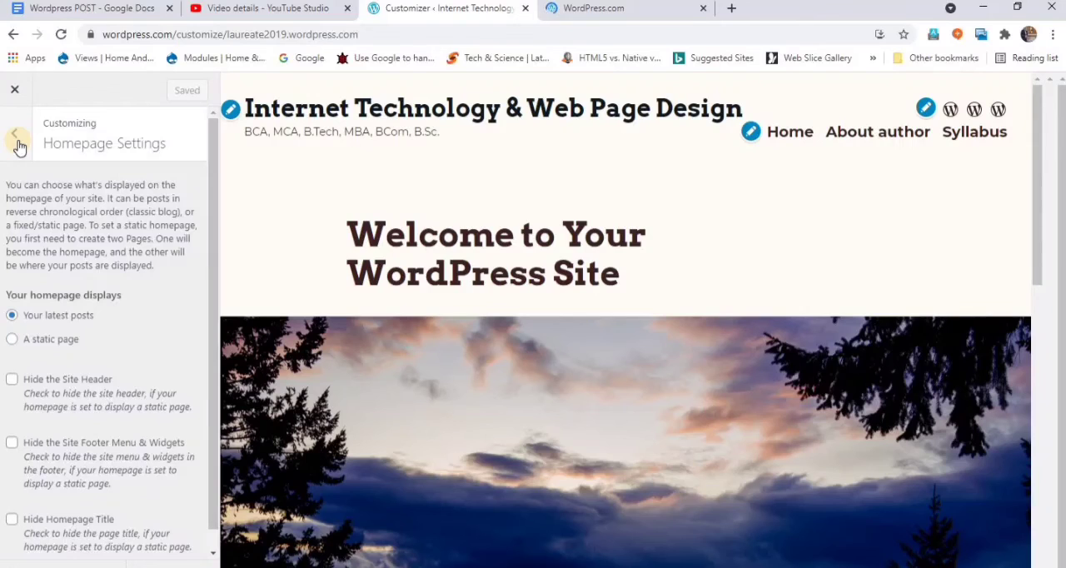
click(16, 142)
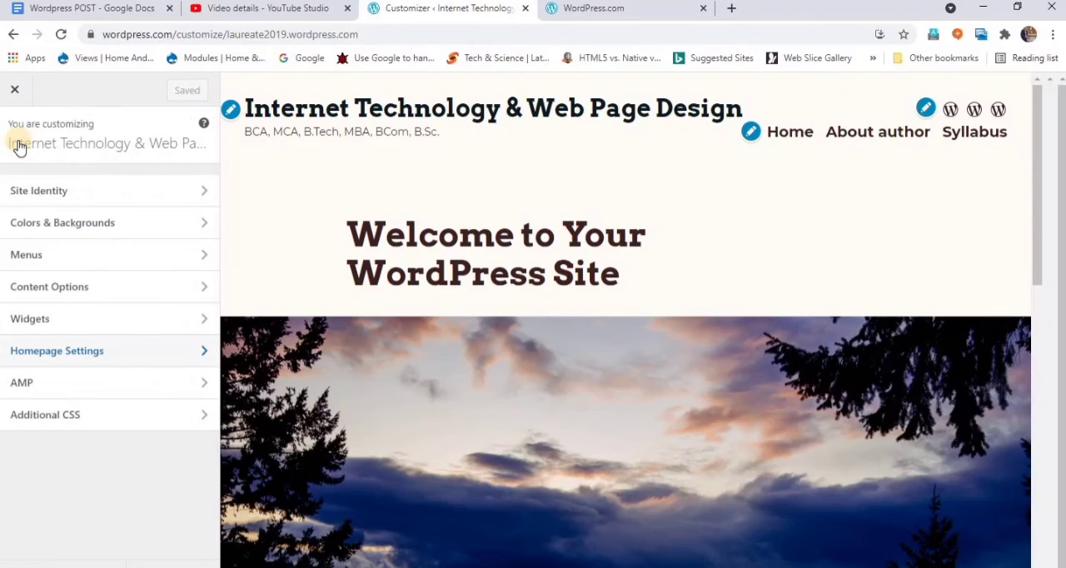
scroll(405, 353, down, 4)
scroll(405, 352, down, 6)
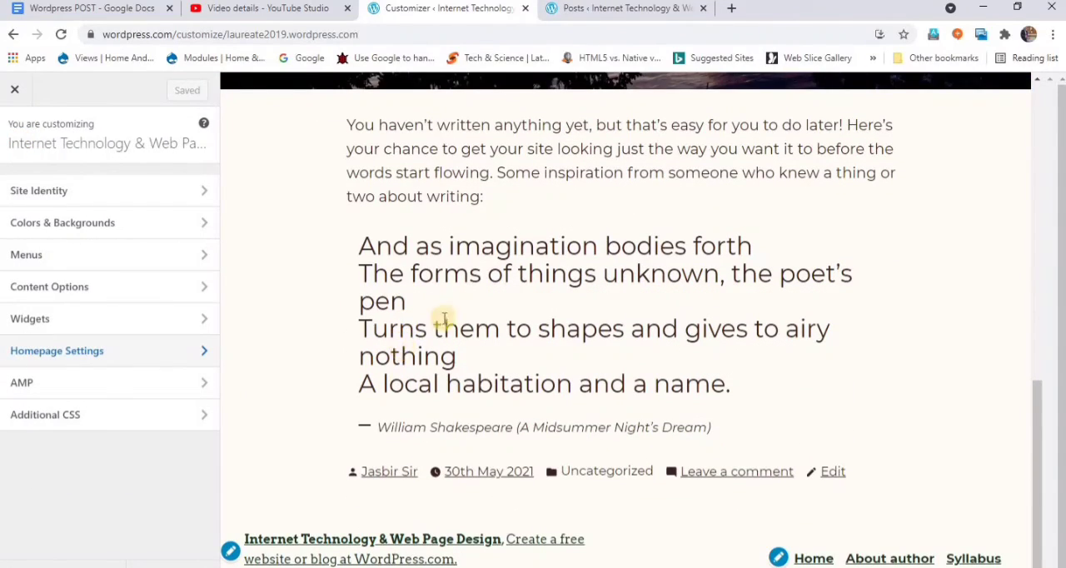
scroll(438, 307, up, 10)
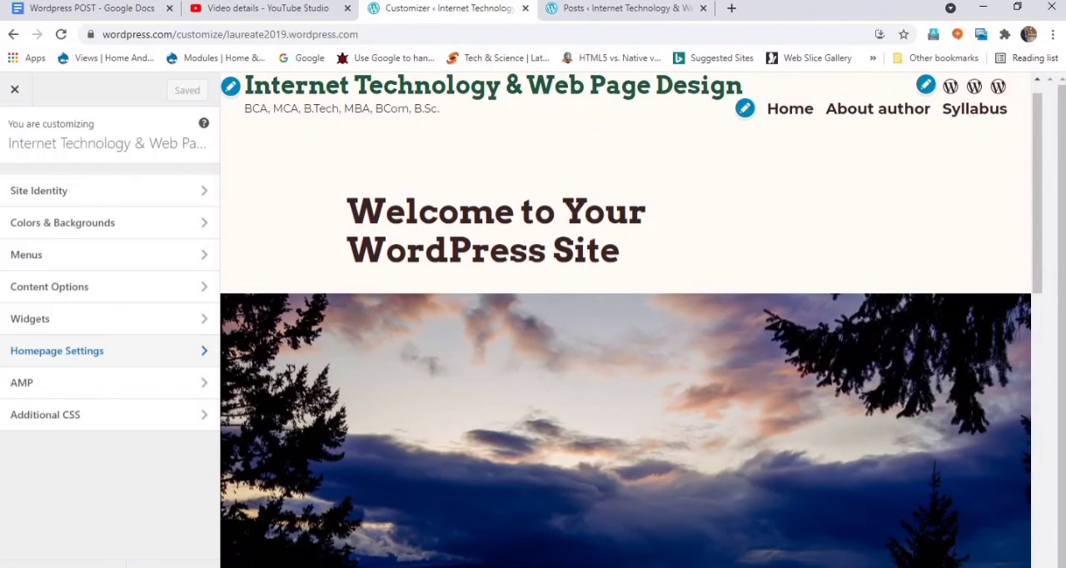
- Open the Pages list in a new browser tab, and open the scheduled post "Free wordpress site using PC on WordPress Site" for editing
click(590, 9)
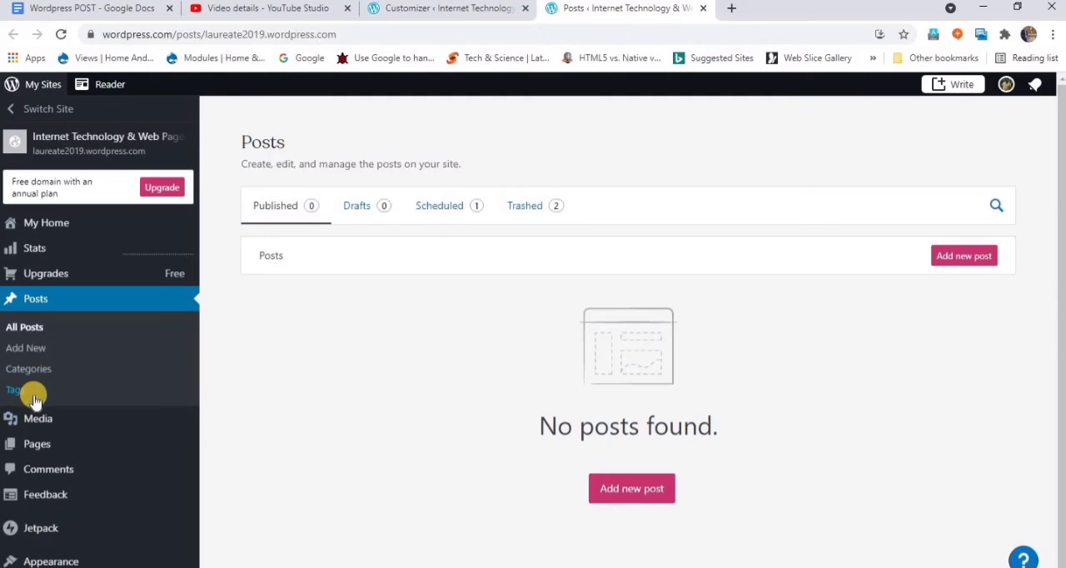
mouse_move(25, 442)
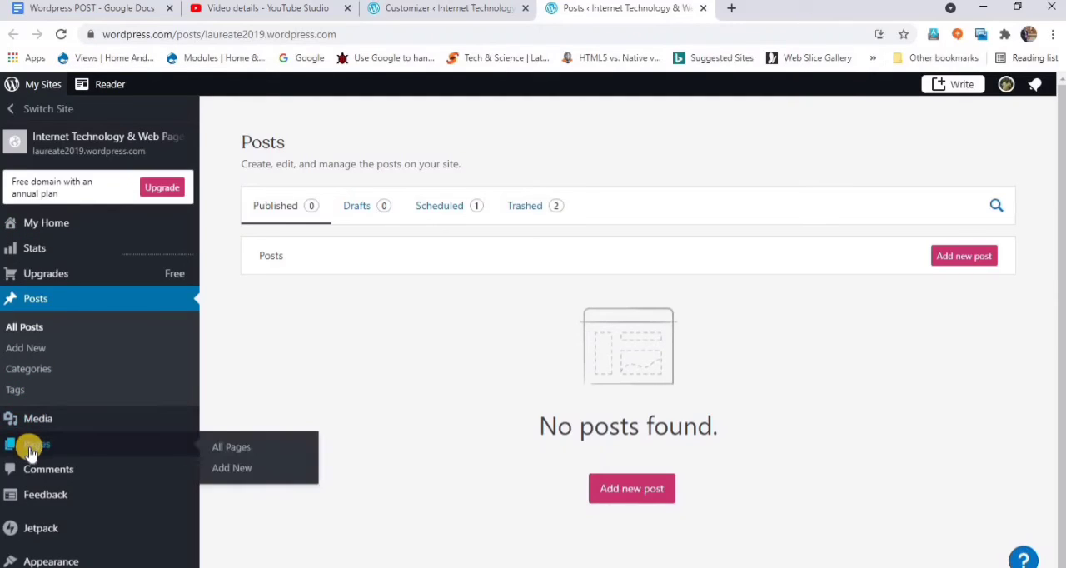
click(223, 451)
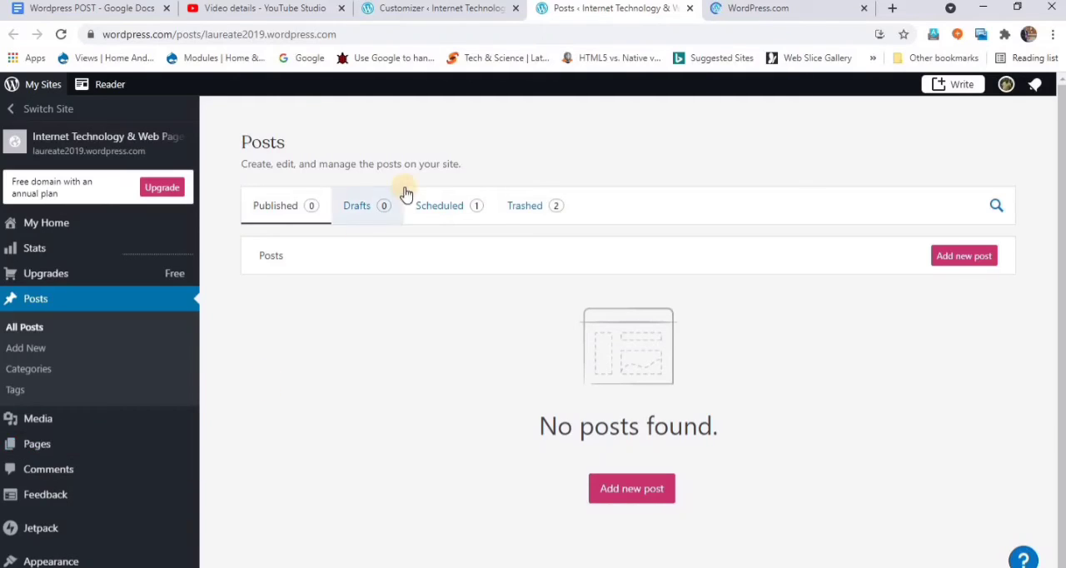
click(439, 209)
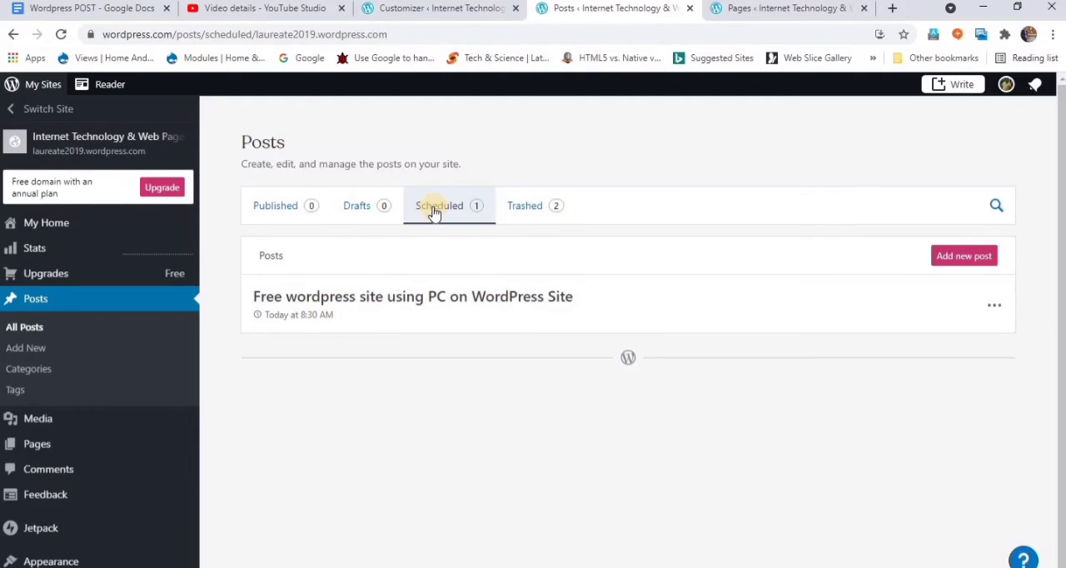
click(992, 308)
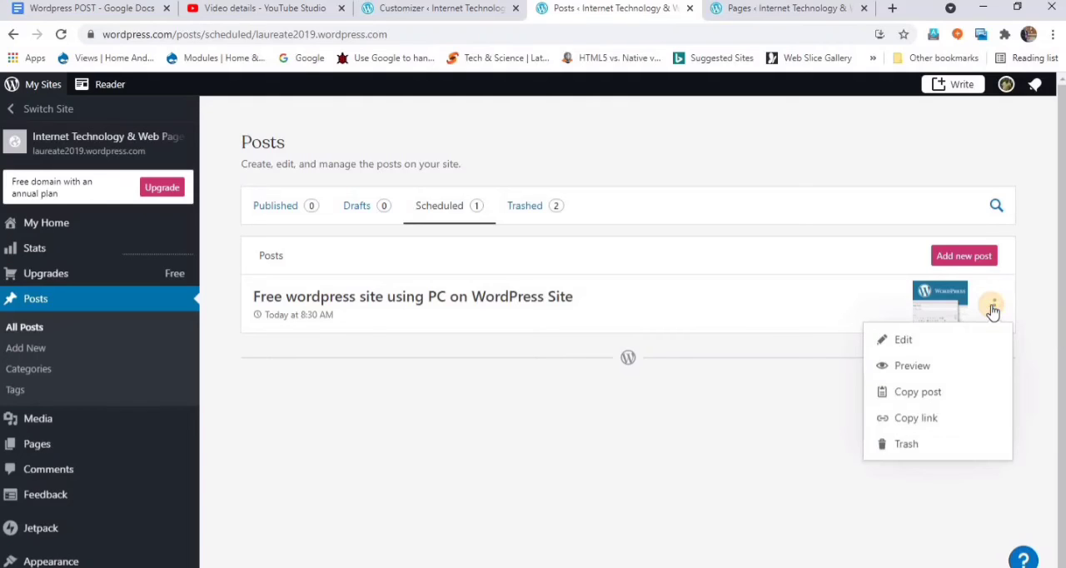
click(907, 343)
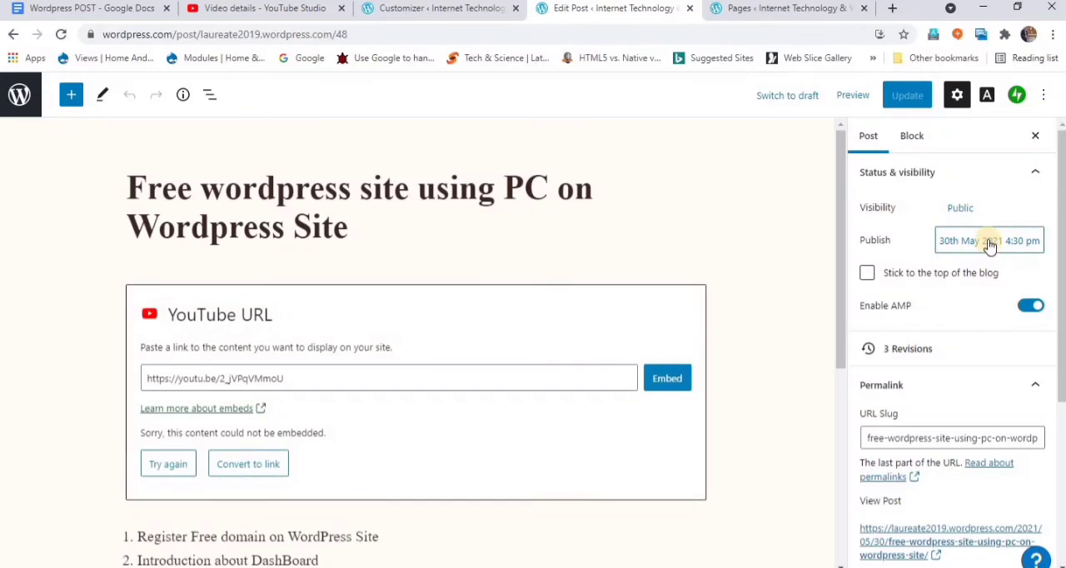
- Set the post's publish date to 28 May 2021 and update the post
click(986, 241)
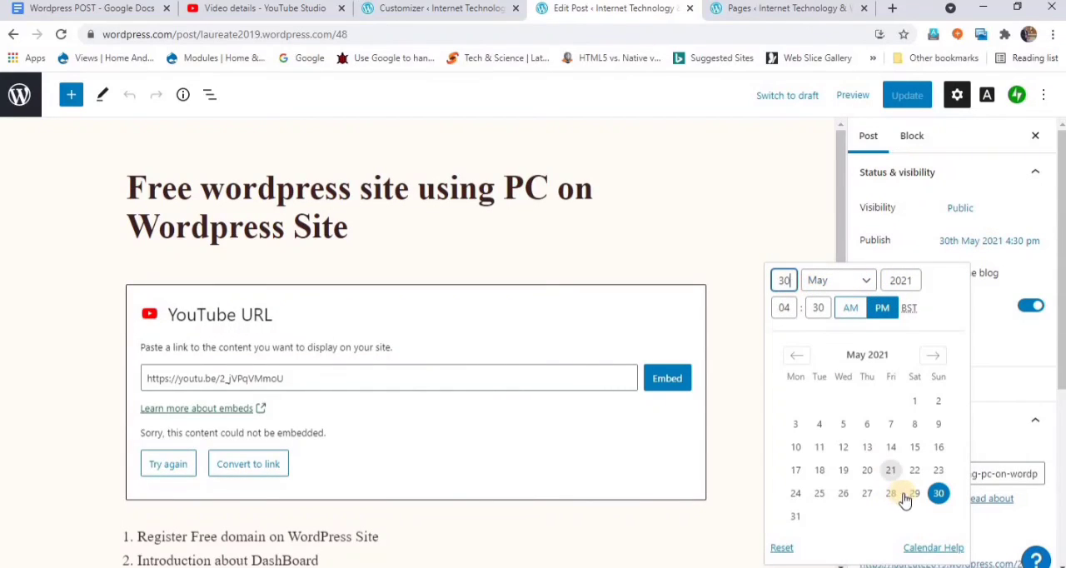
click(890, 493)
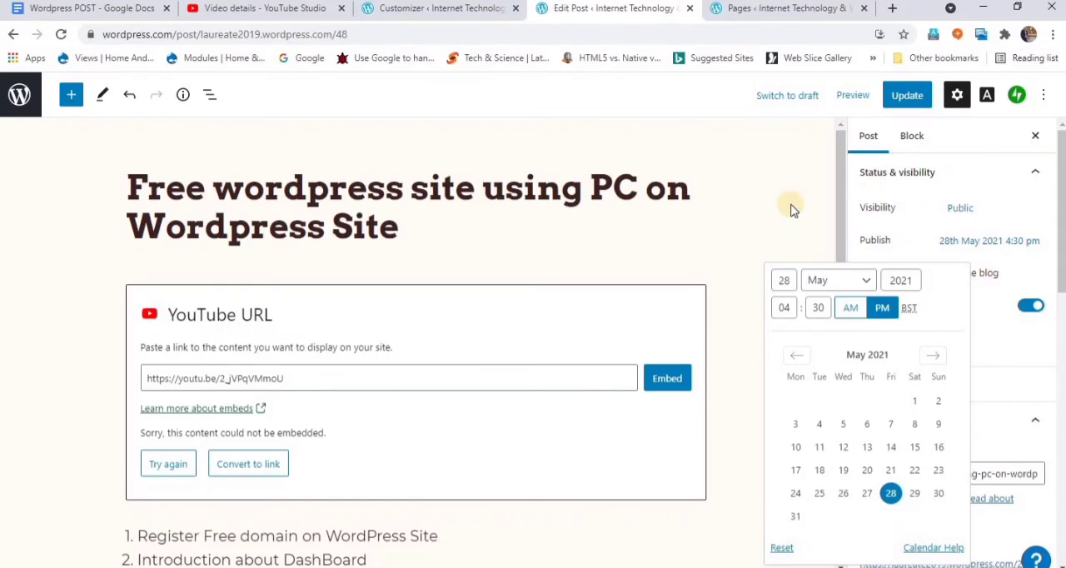
click(909, 95)
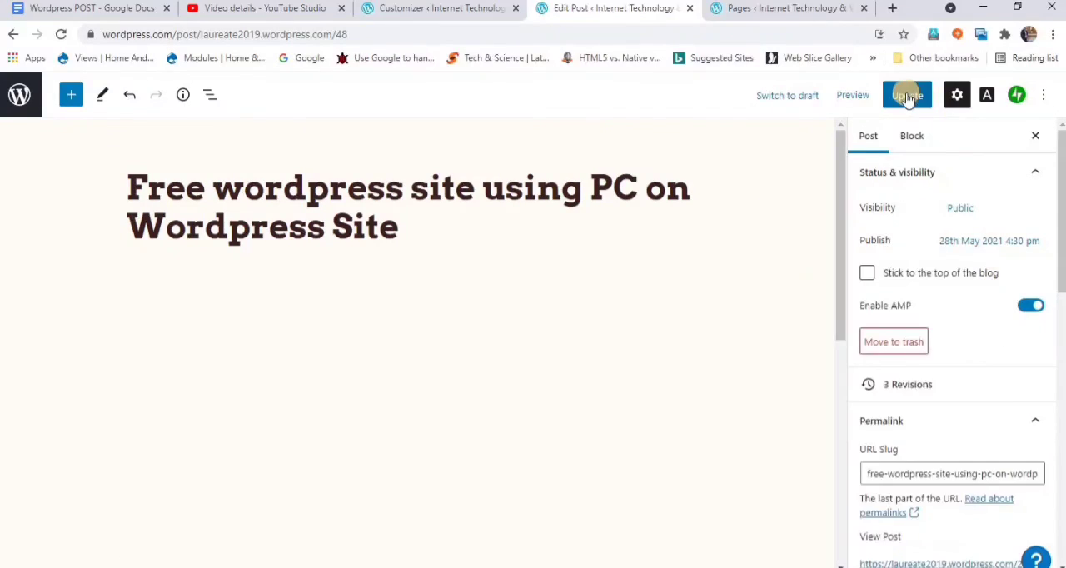
click(905, 96)
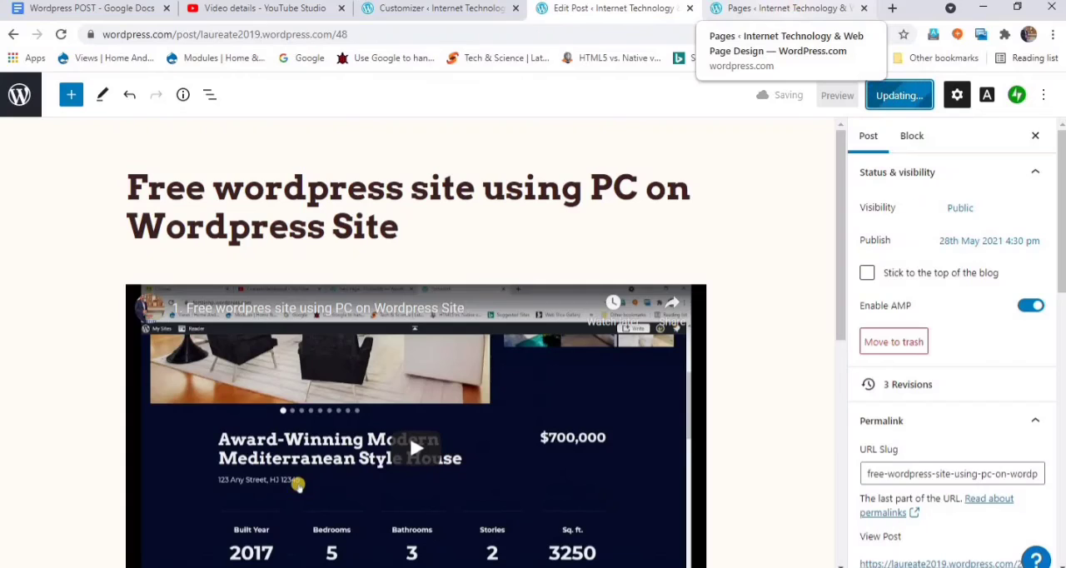
- Check the Customizer and post editor tabs, and open the site's Posts list in the Pages tab
click(416, 10)
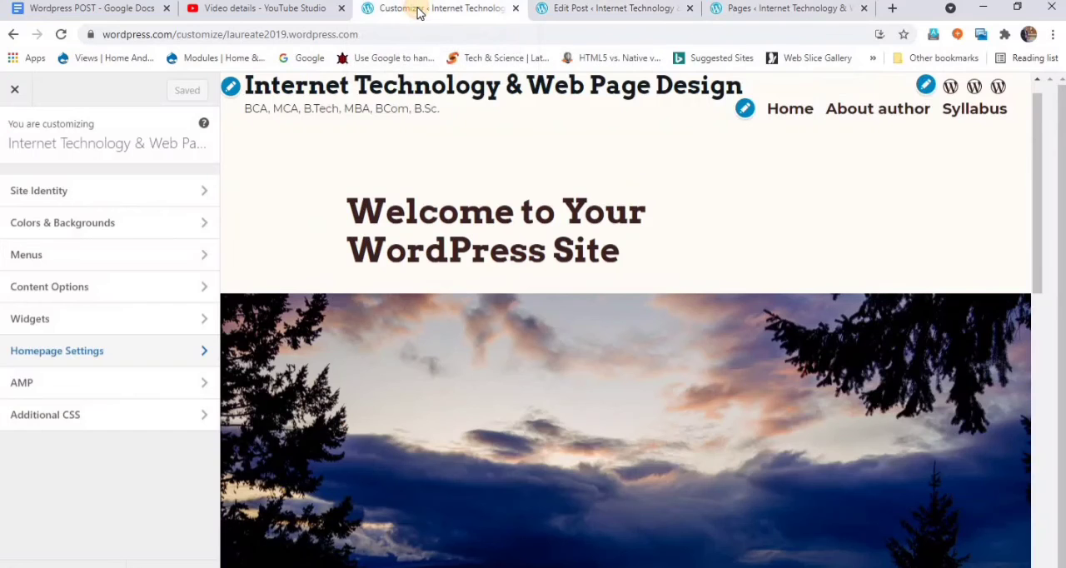
click(605, 10)
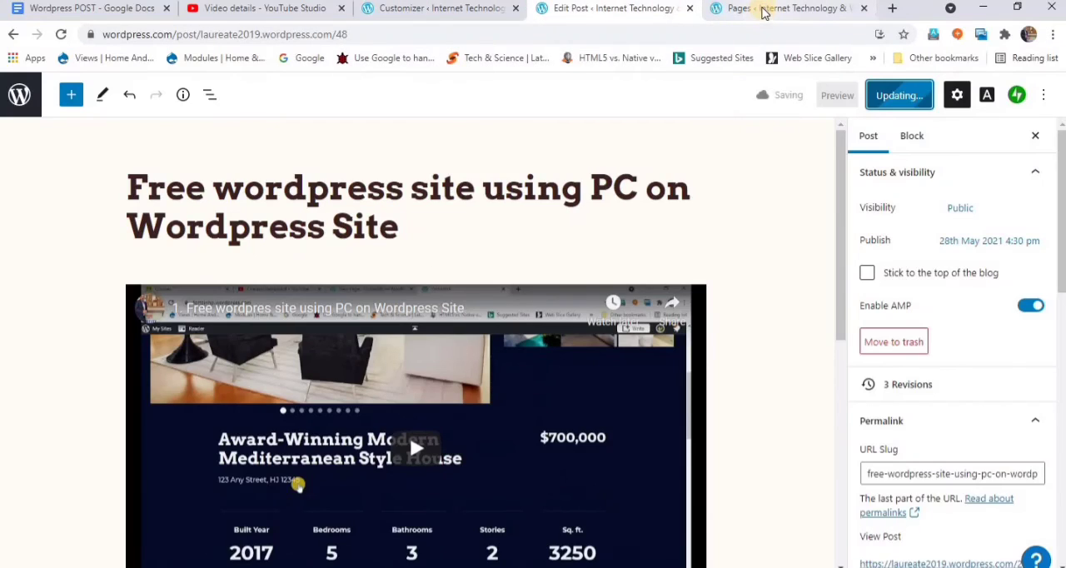
click(762, 10)
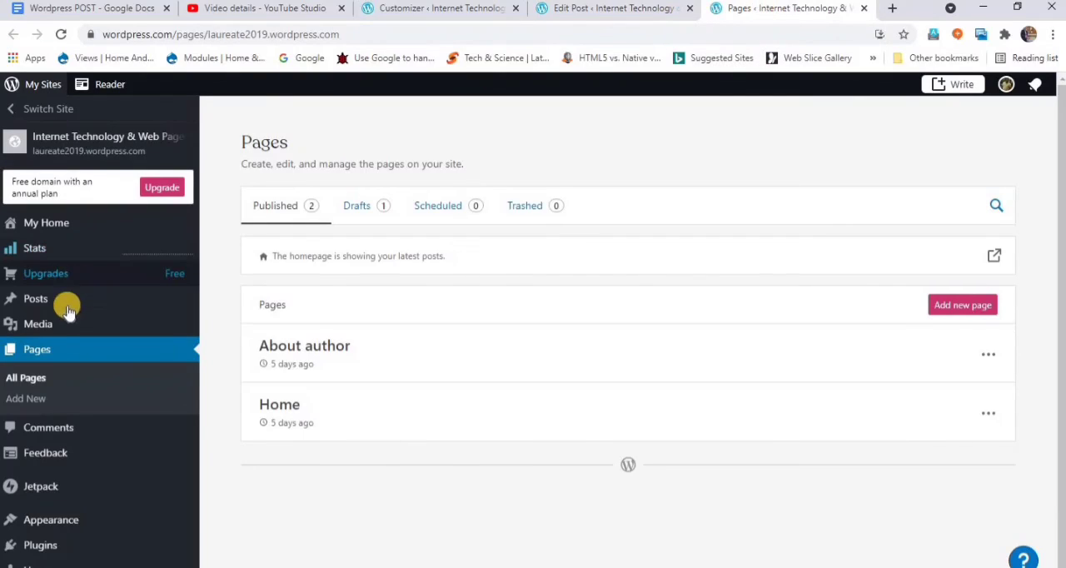
click(38, 308)
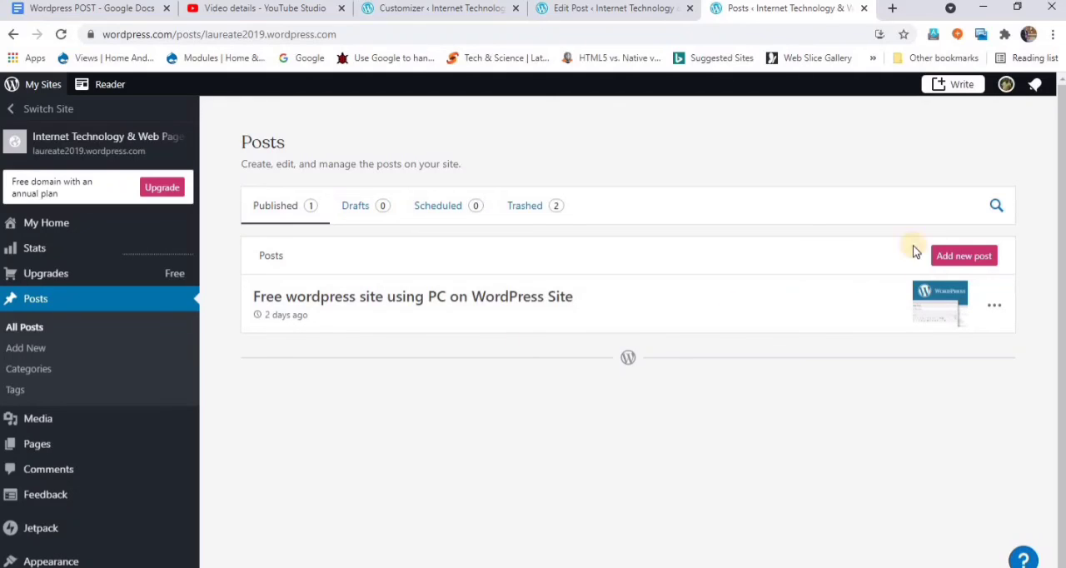
- Open the live site in a new tab and review the post on its homepage from title to footer
click(56, 141)
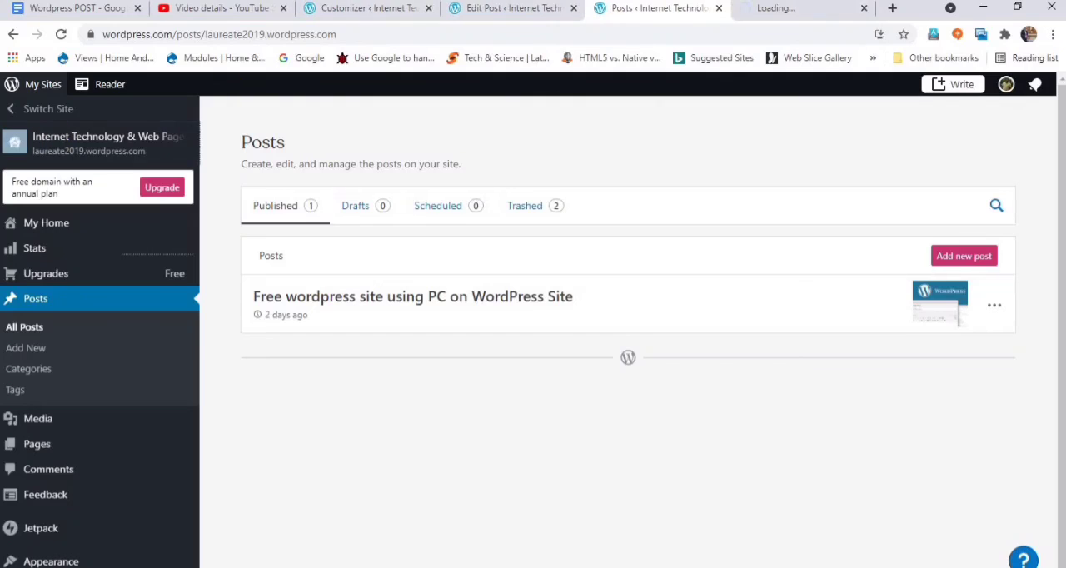
click(820, 10)
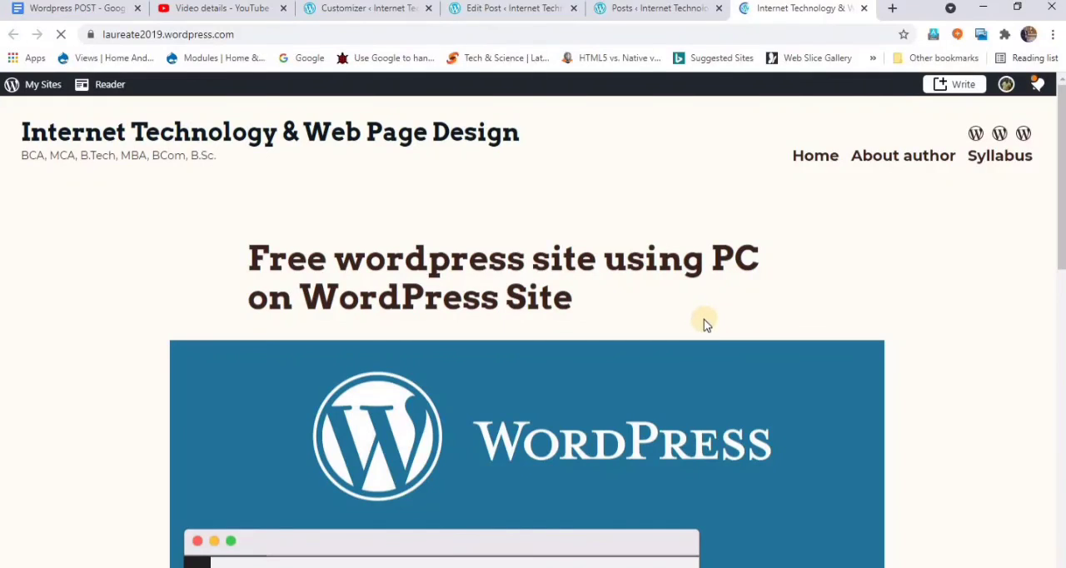
scroll(703, 323, down, 1)
scroll(704, 322, down, 5)
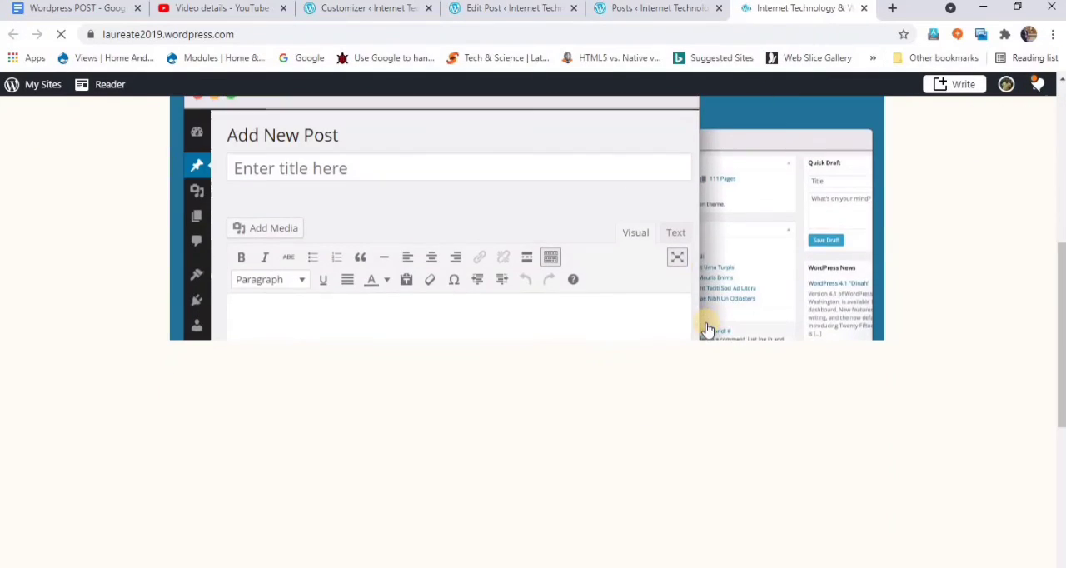
scroll(705, 327, down, 4)
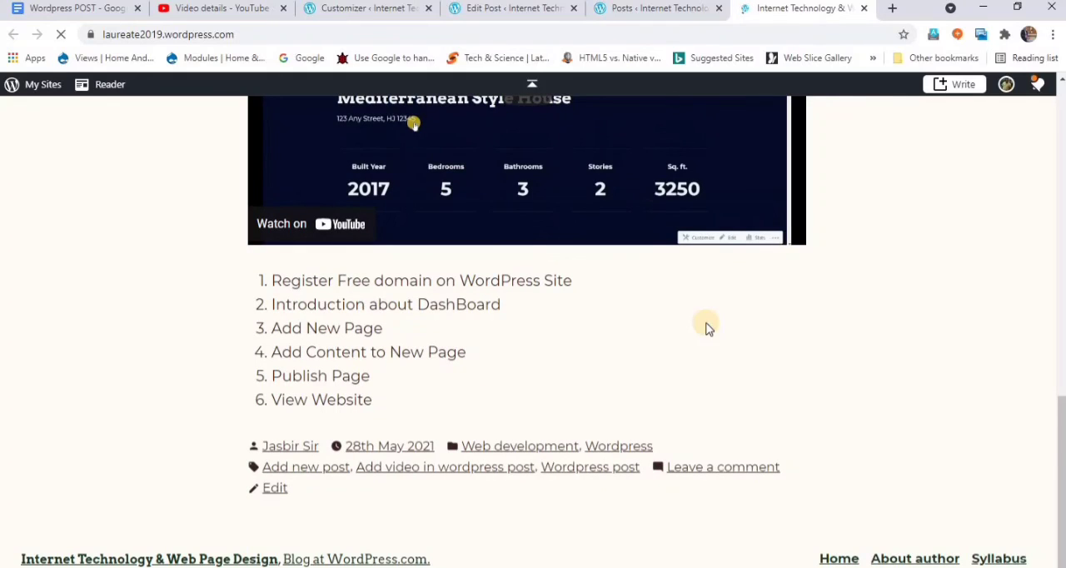
scroll(705, 328, up, 10)
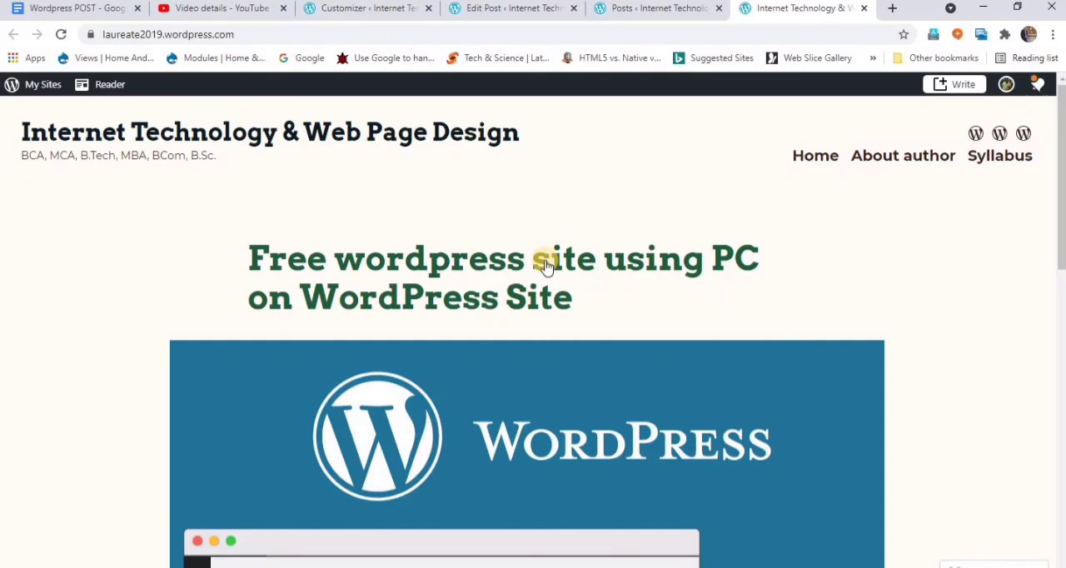
scroll(546, 266, down, 10)
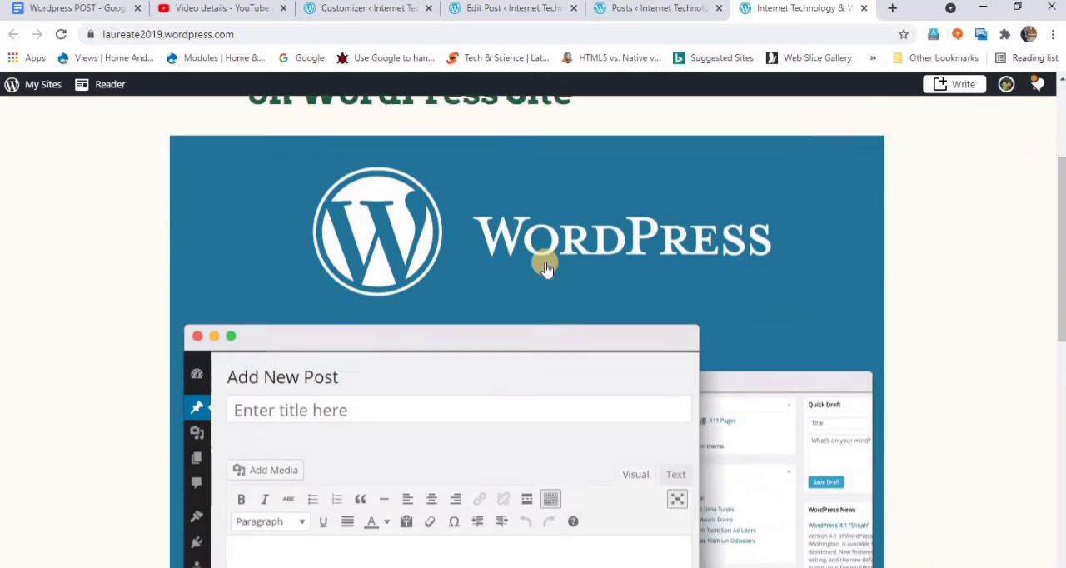
- Close the live site and check the social sharing options of the published post in the Posts list, closing them again
scroll(547, 267, up, 10)
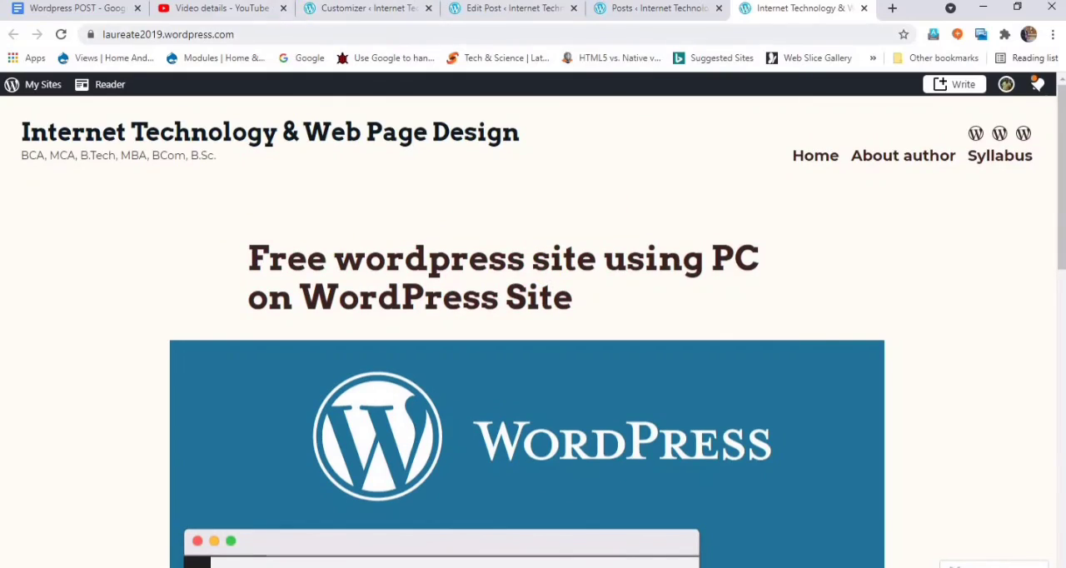
click(864, 10)
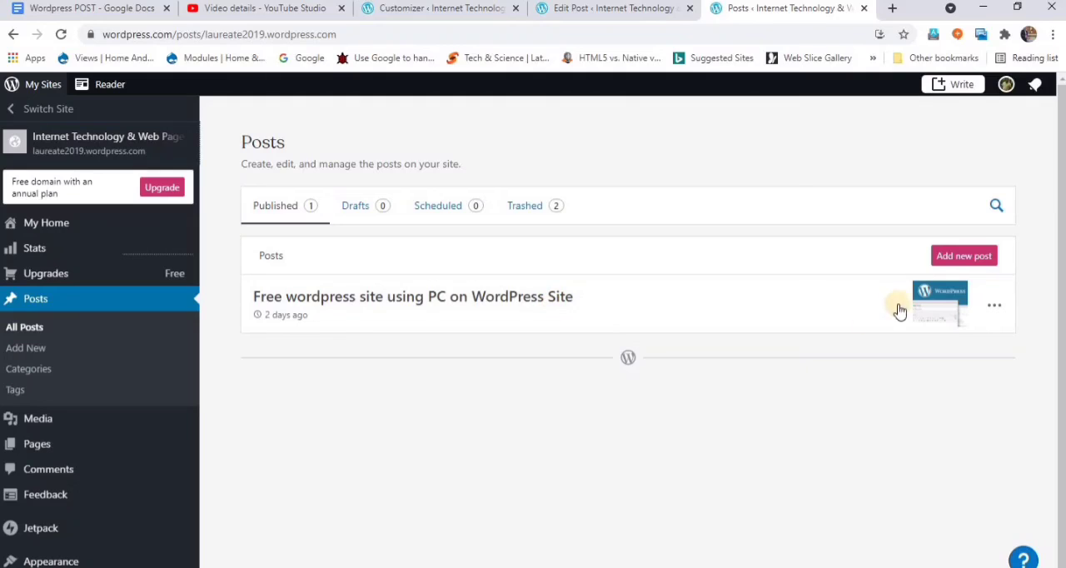
click(995, 307)
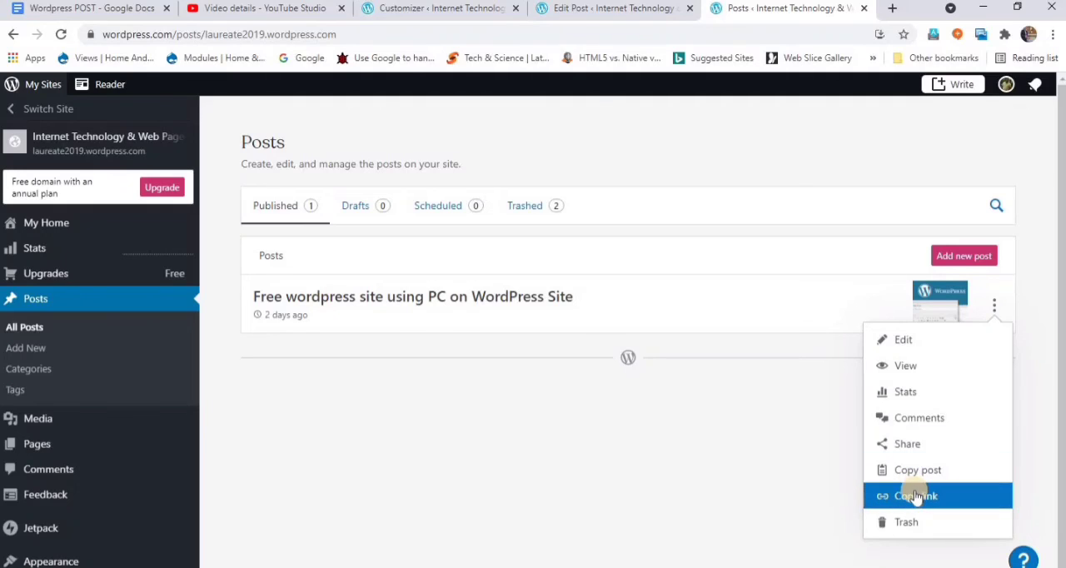
click(895, 445)
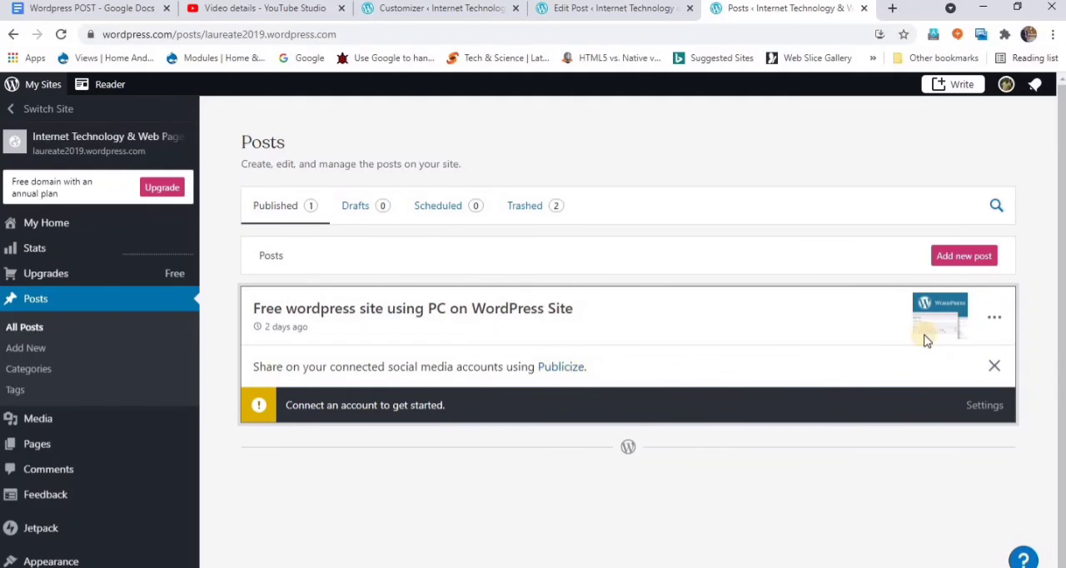
click(994, 366)
- Review the other actions available for the published post, and switch back to the post's open editor
click(995, 314)
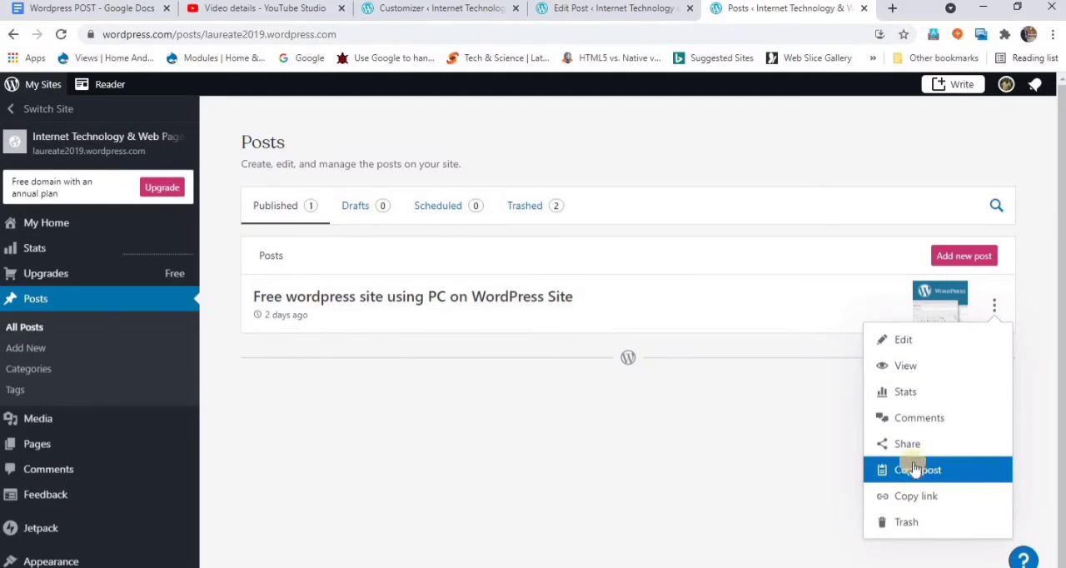
click(603, 463)
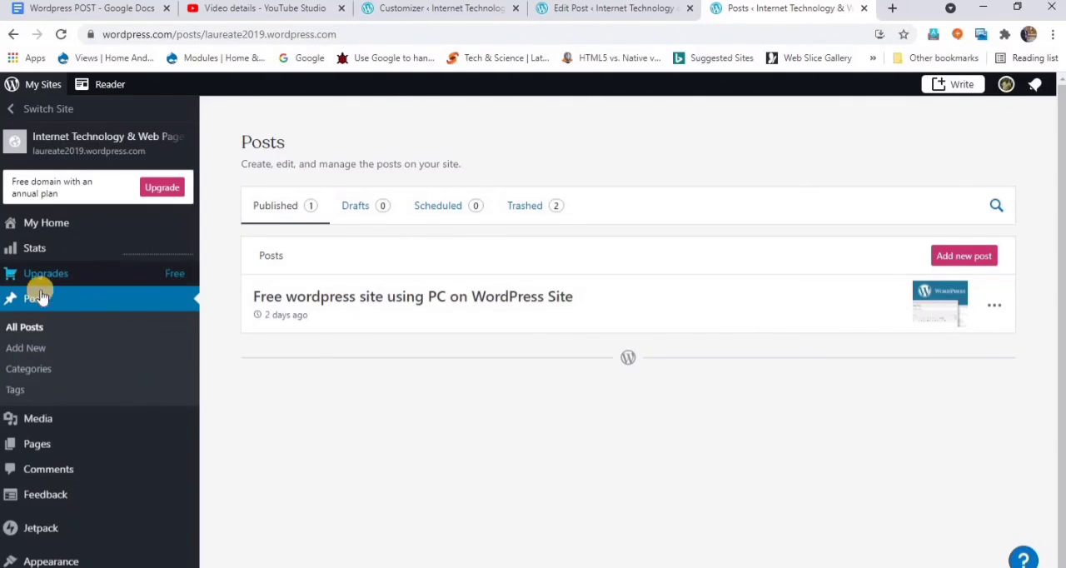
mouse_move(58, 443)
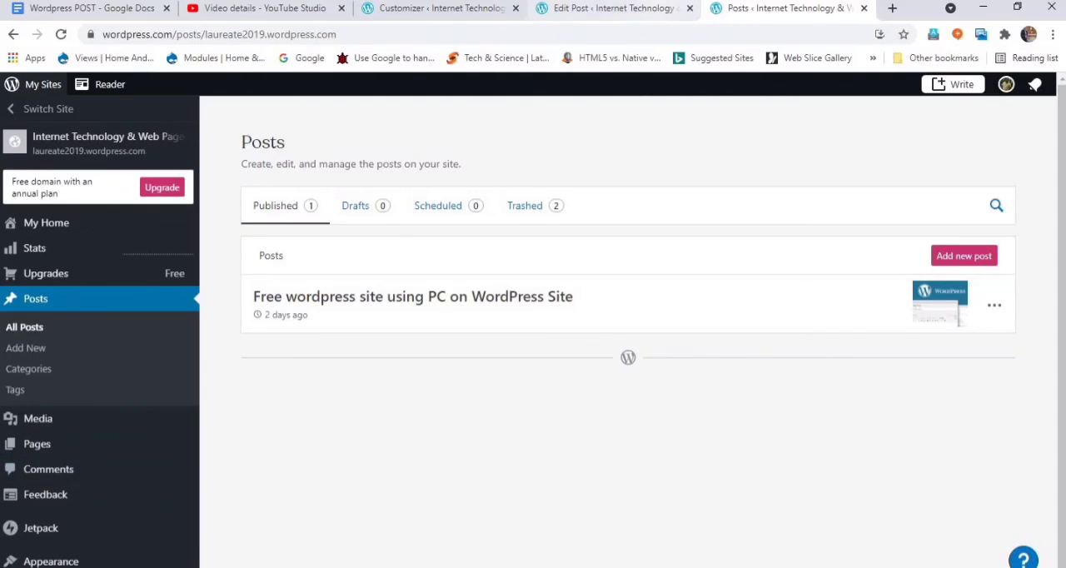
click(630, 9)
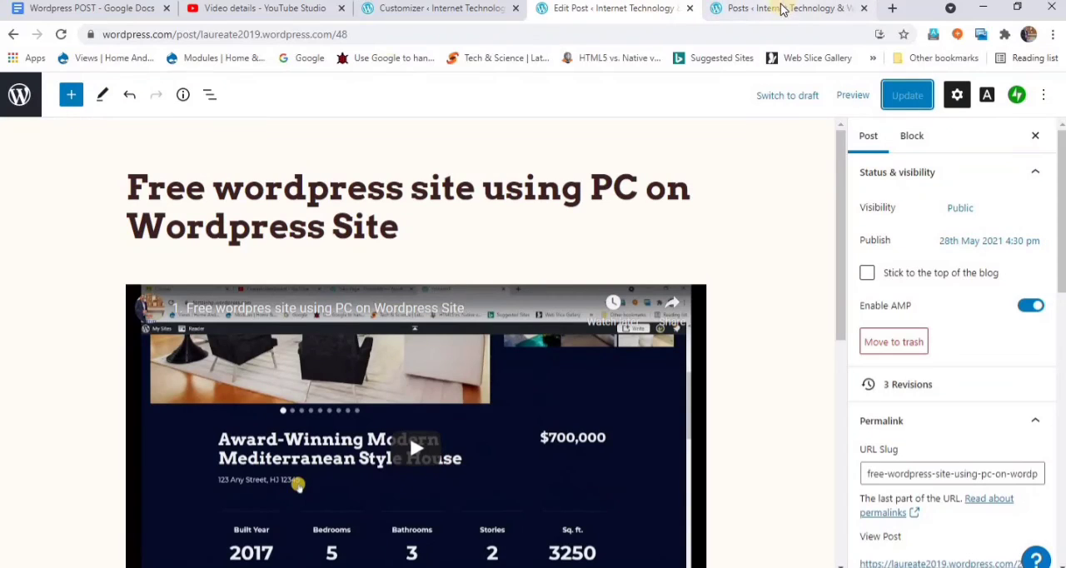